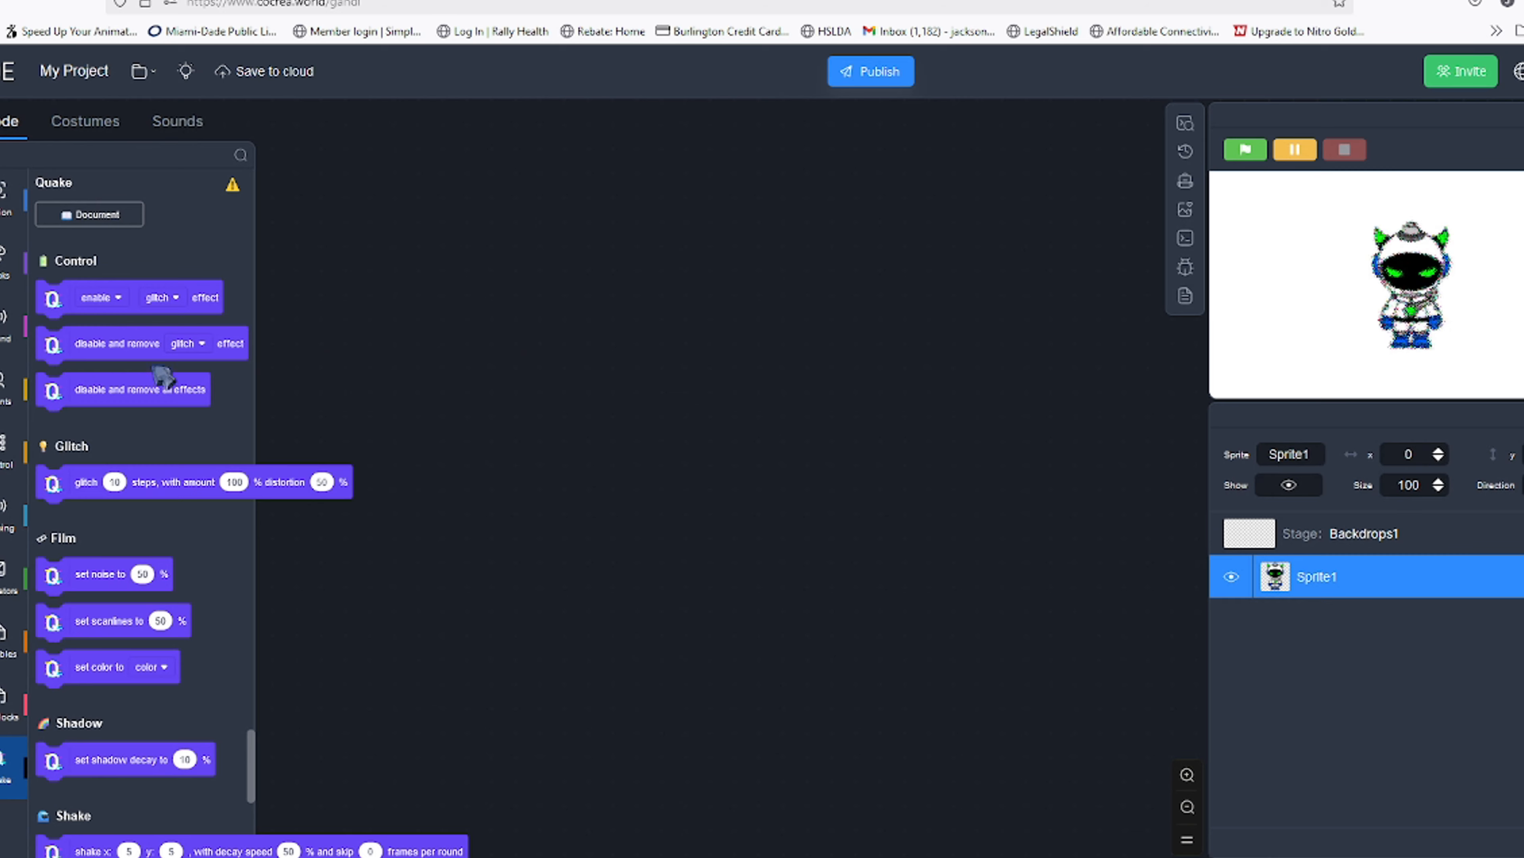
Browse the Quake effect blocks and run the Glitch block on the sprite to preview its effect
scroll(113, 382, "down", 2)
scroll(172, 403, "down", 11)
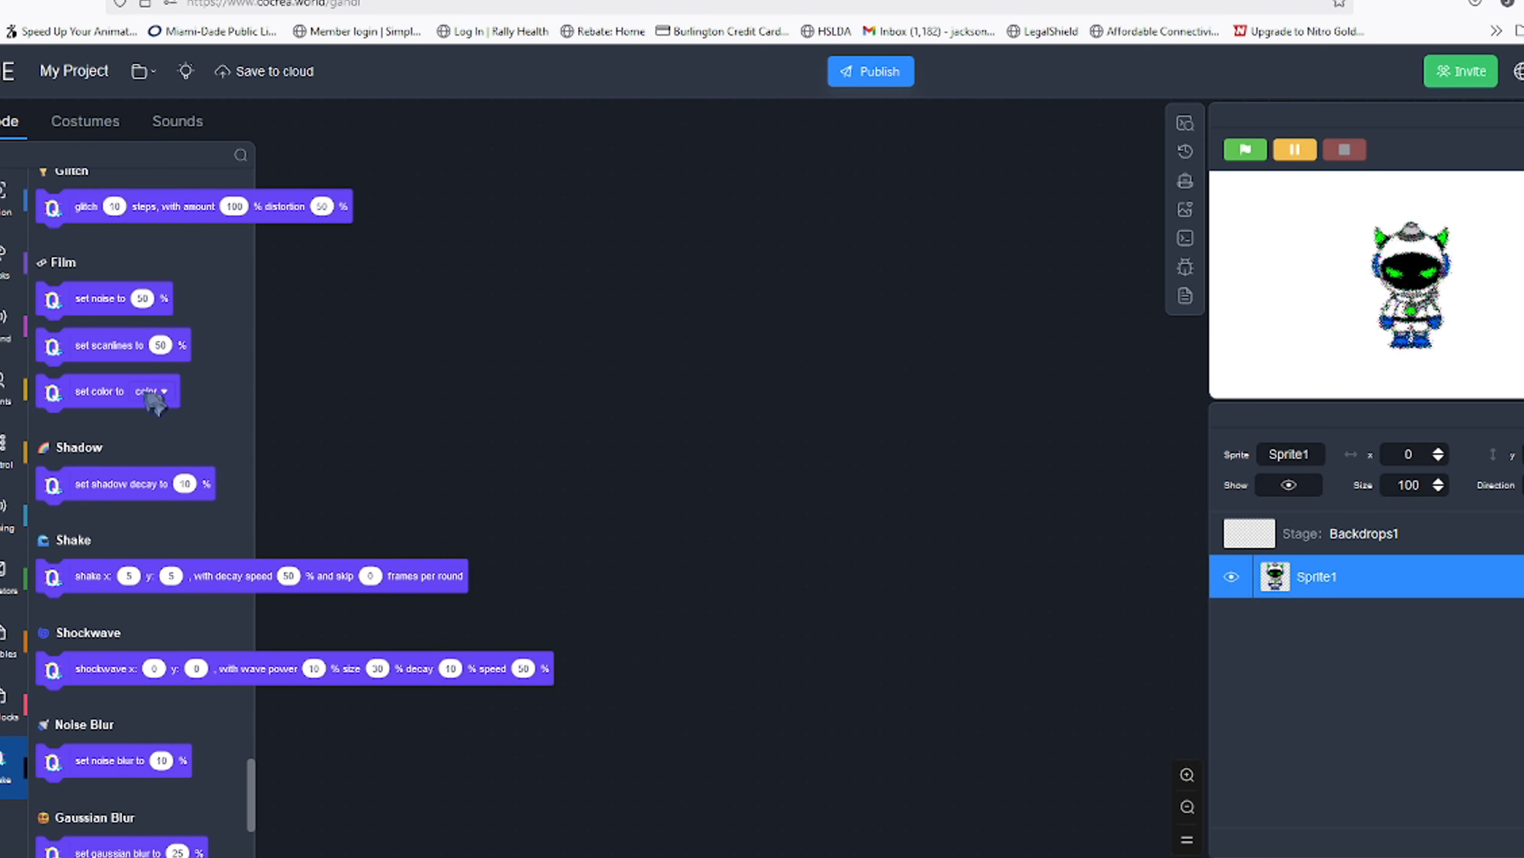
scroll(124, 390, "up", 8)
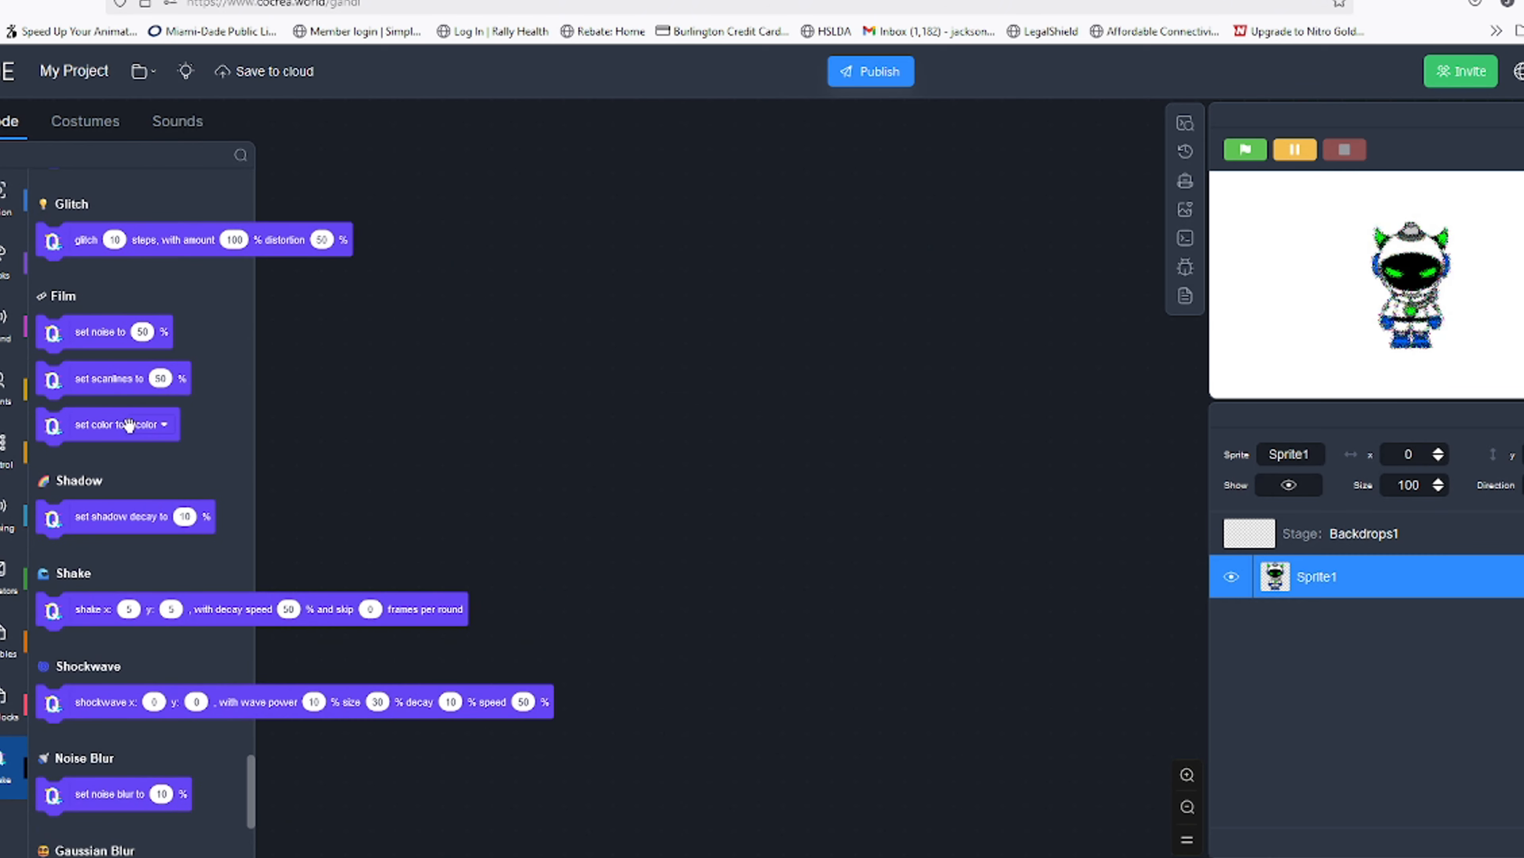
scroll(102, 421, "up", 2)
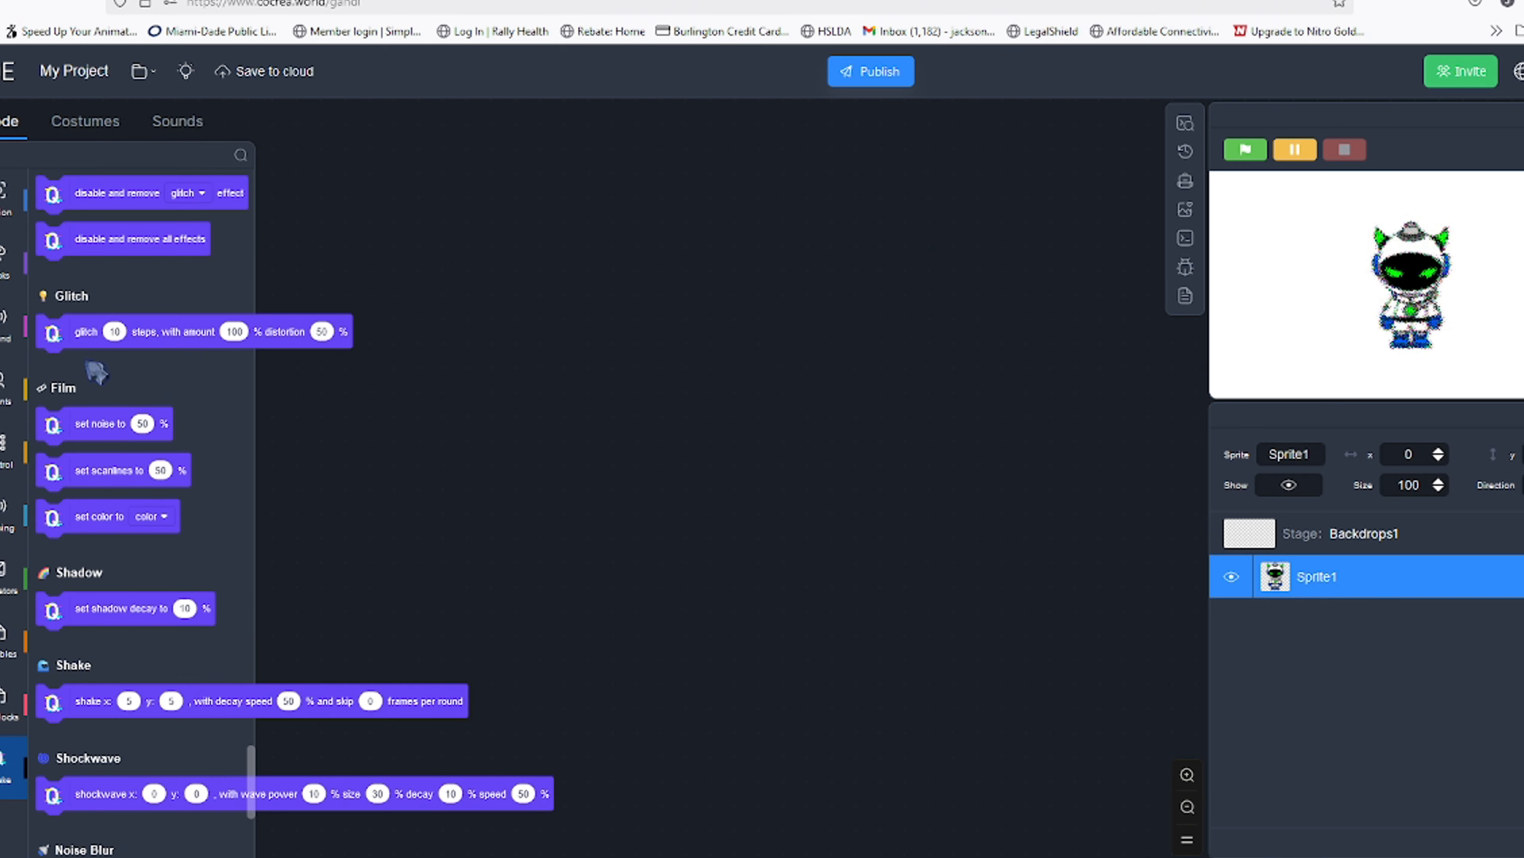
left_click(58, 338)
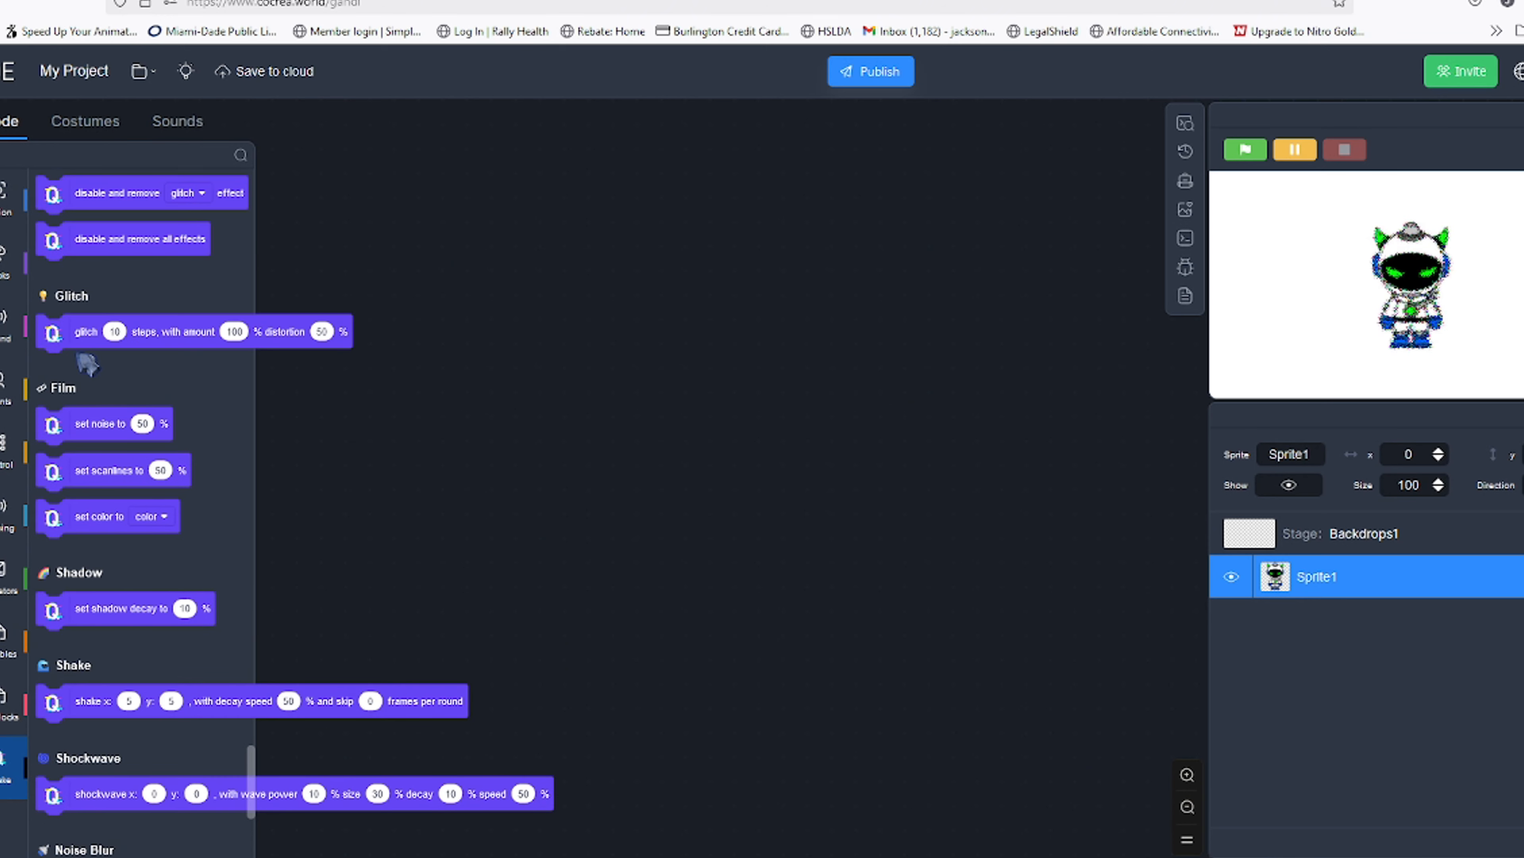
Run the Shake block on the sprite to preview the shaking effect
scroll(114, 378, "down", 6)
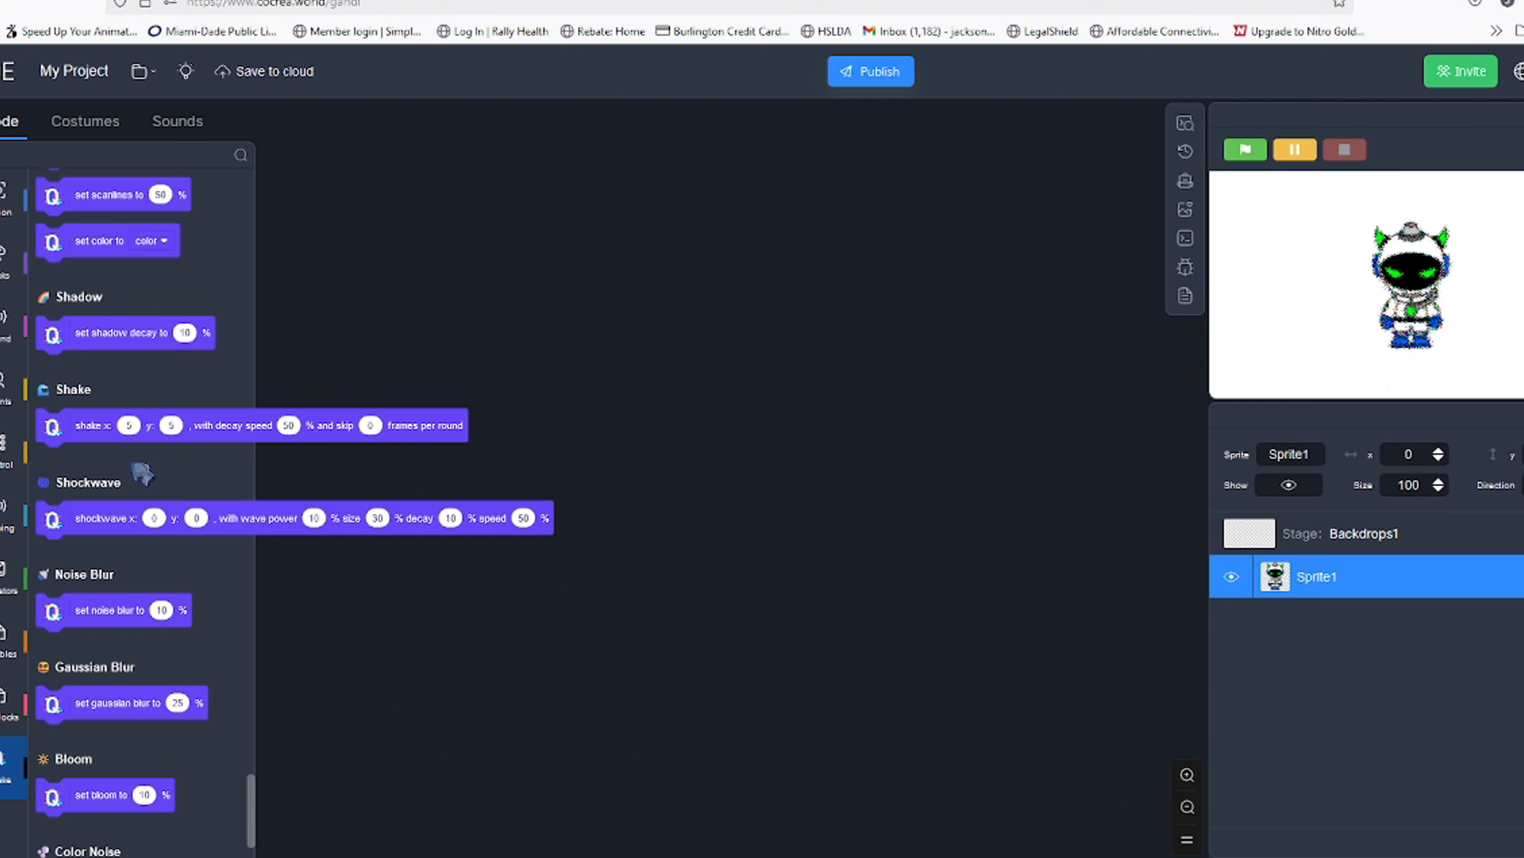
left_click(90, 429)
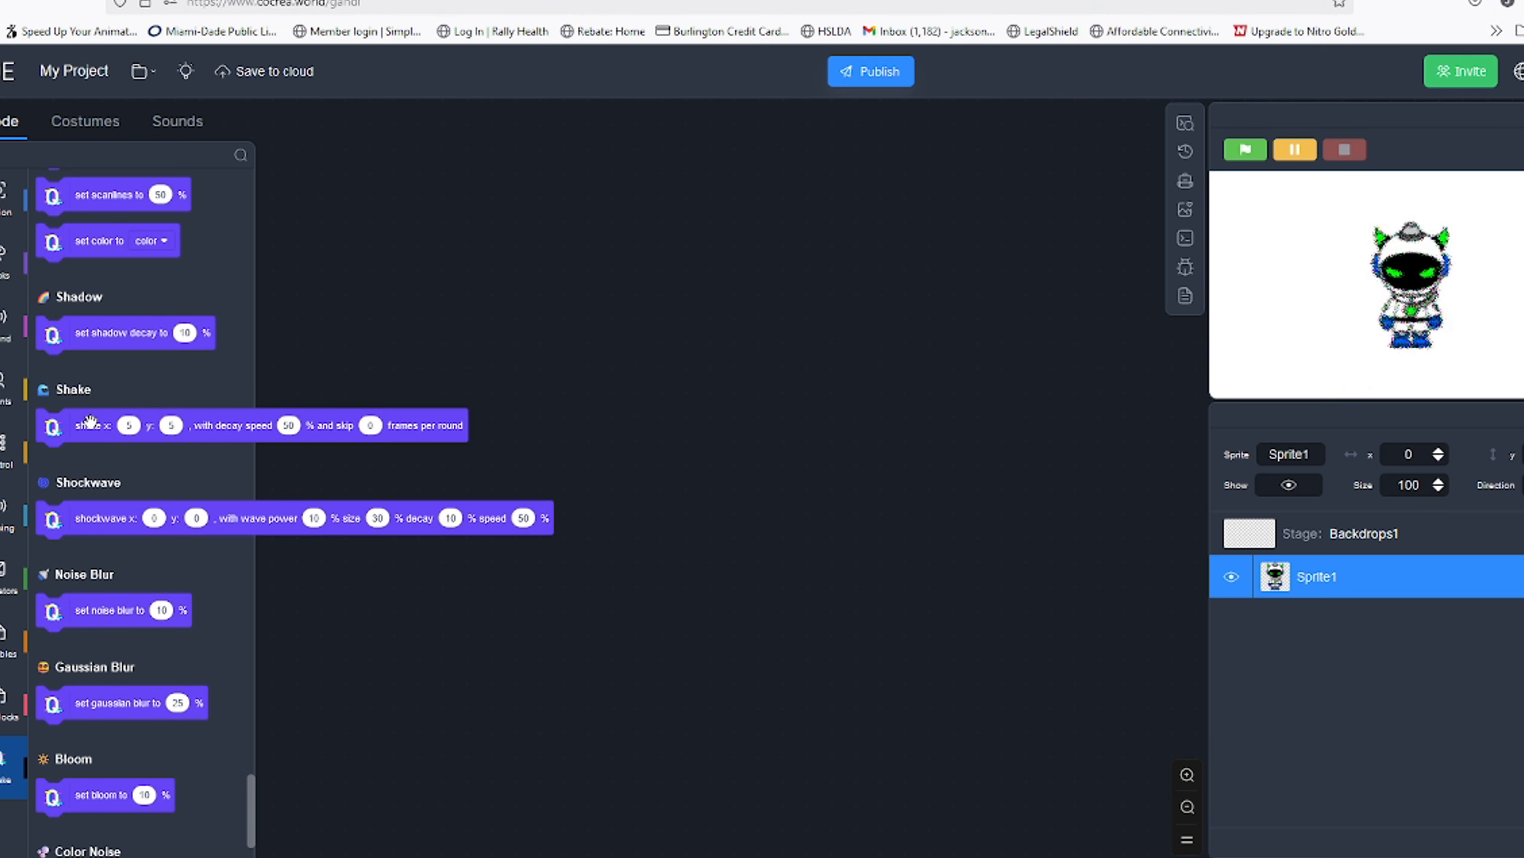
scroll(130, 324, "up", 6)
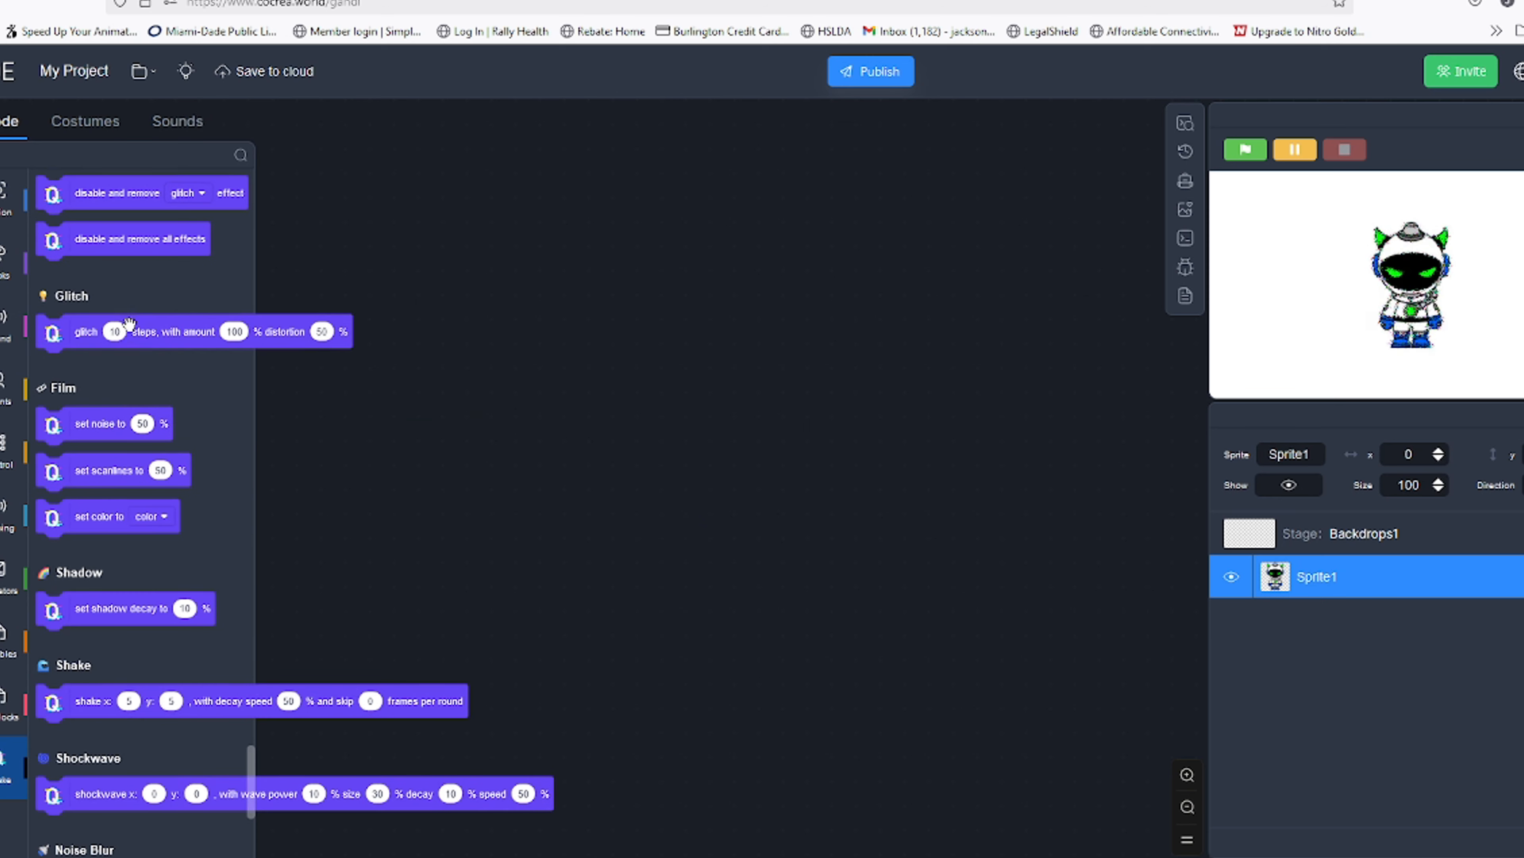
scroll(124, 362, "up", 4)
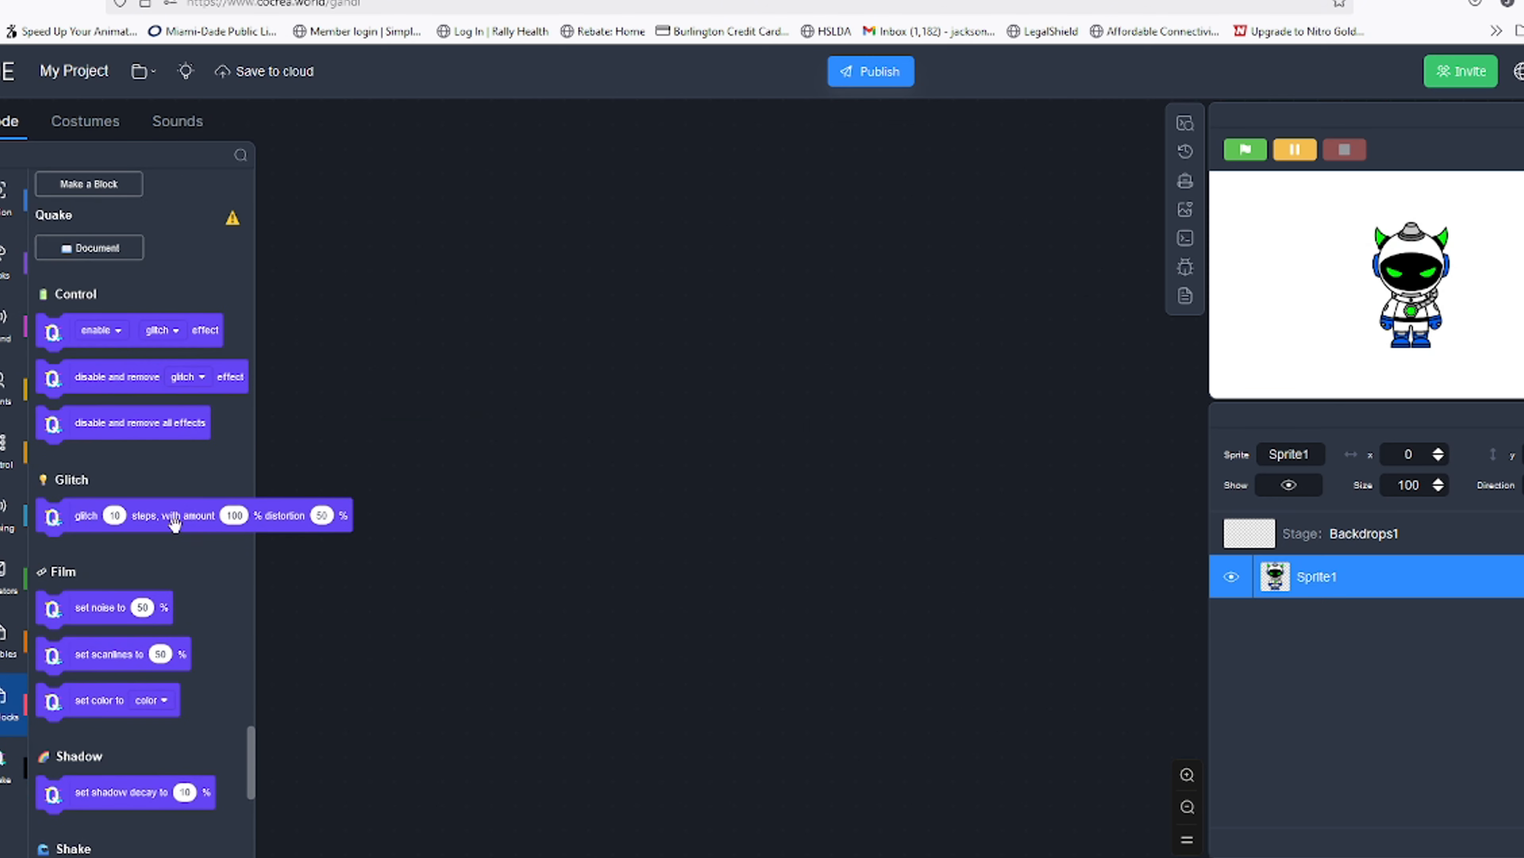
scroll(174, 522, "down", 8)
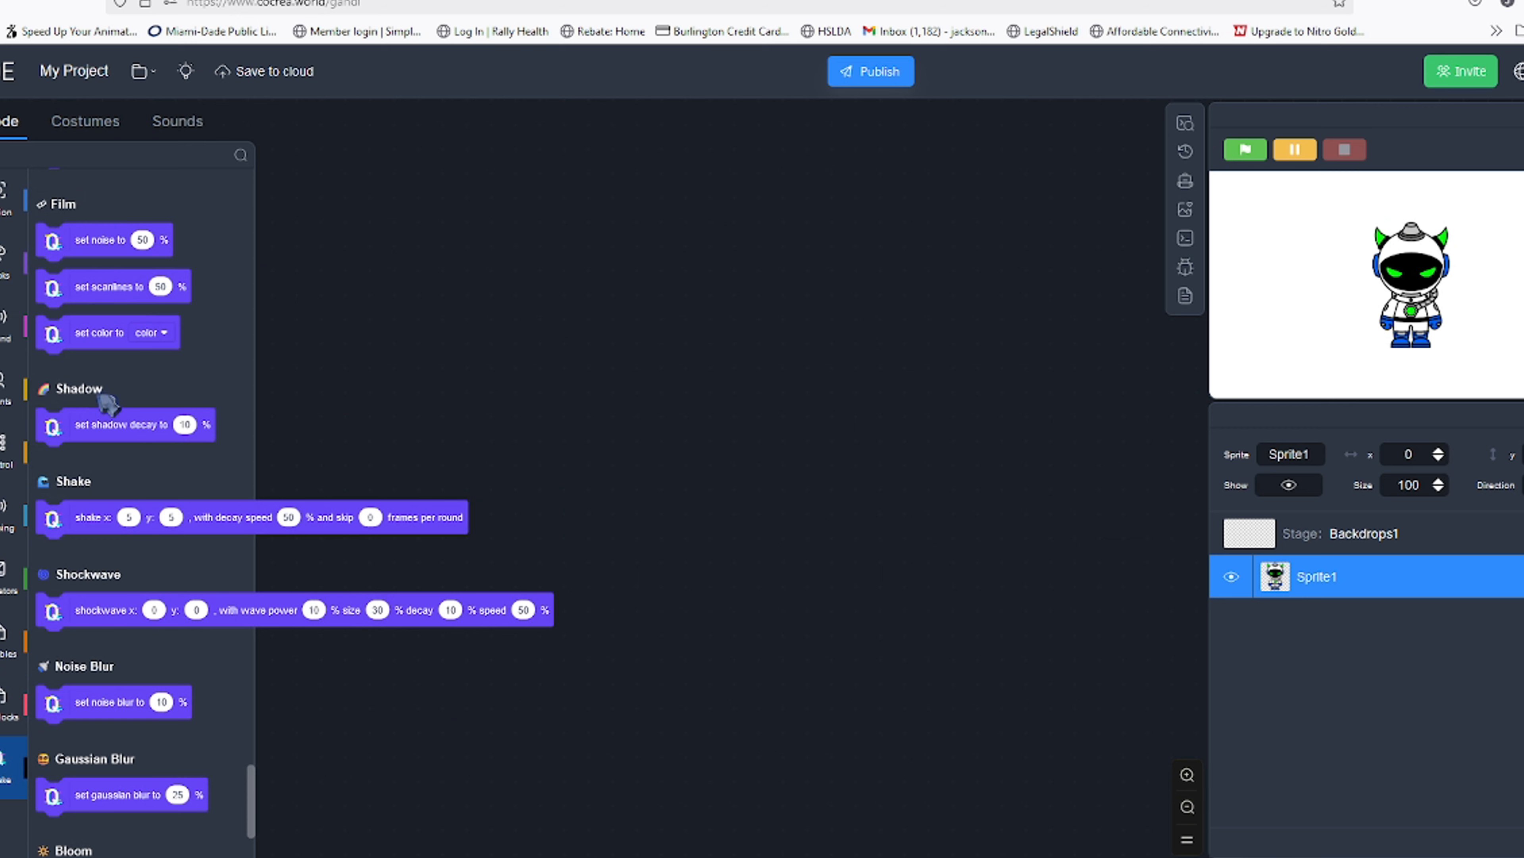
scroll(120, 403, "up", 4)
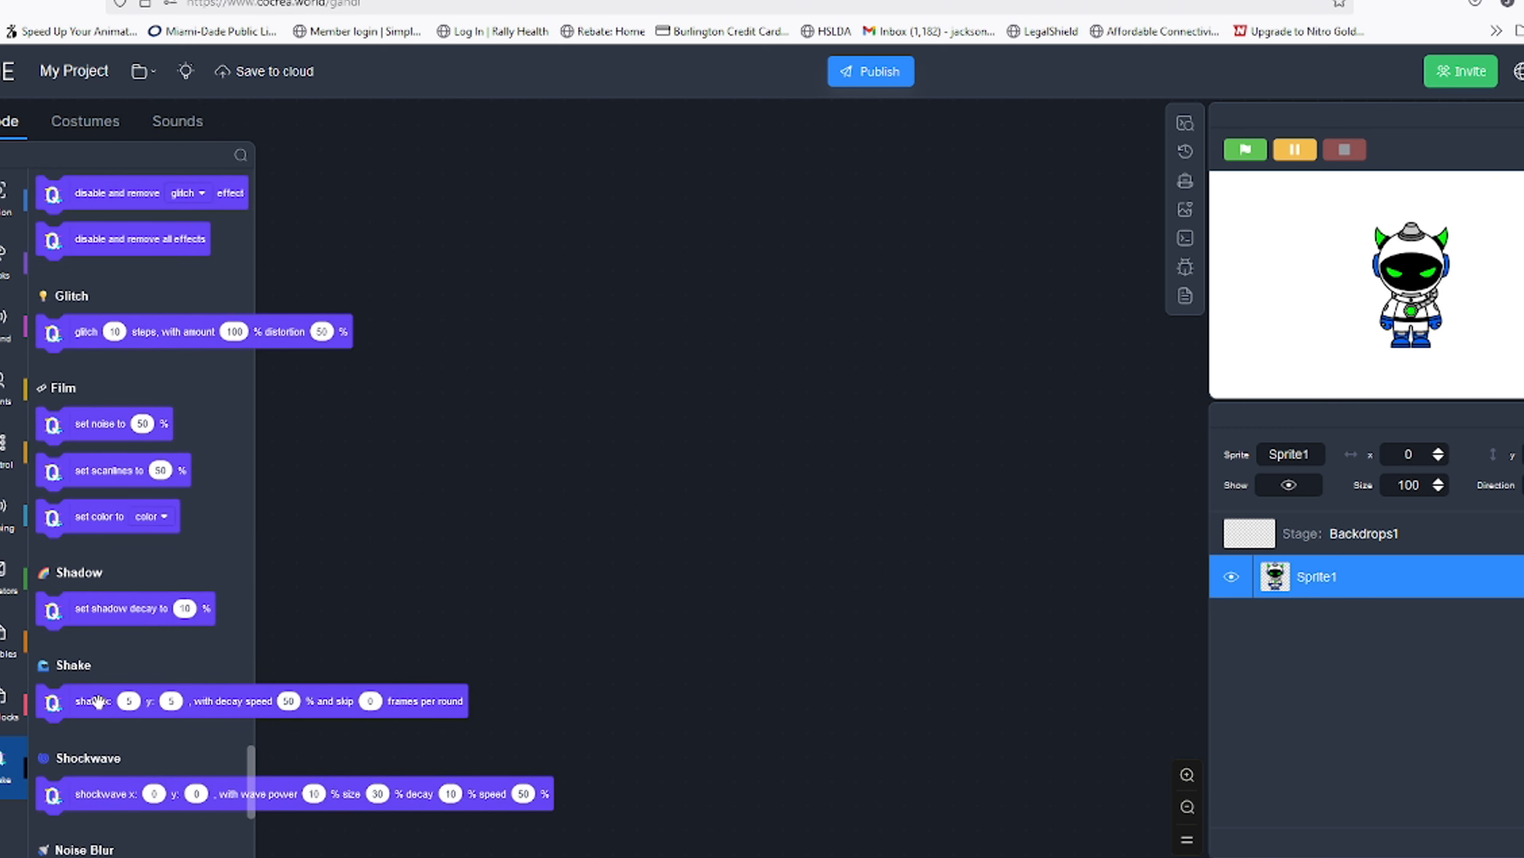
Run the Noise Blur and Gaussian Blur blocks to preview both blur effects on the sprite
scroll(119, 619, "down", 6)
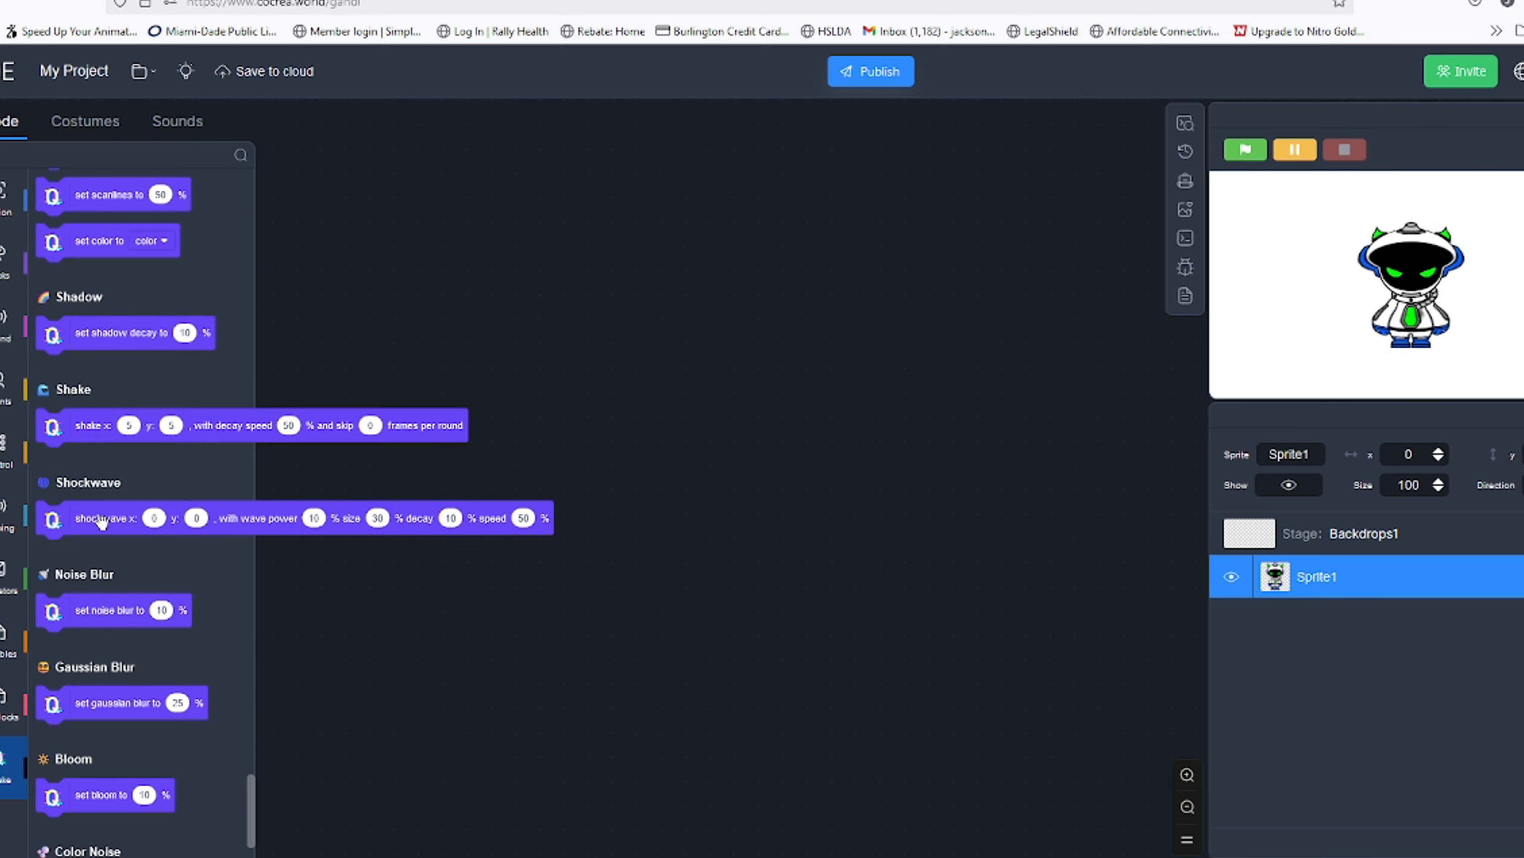
scroll(102, 517, "down", 4)
left_click(81, 424)
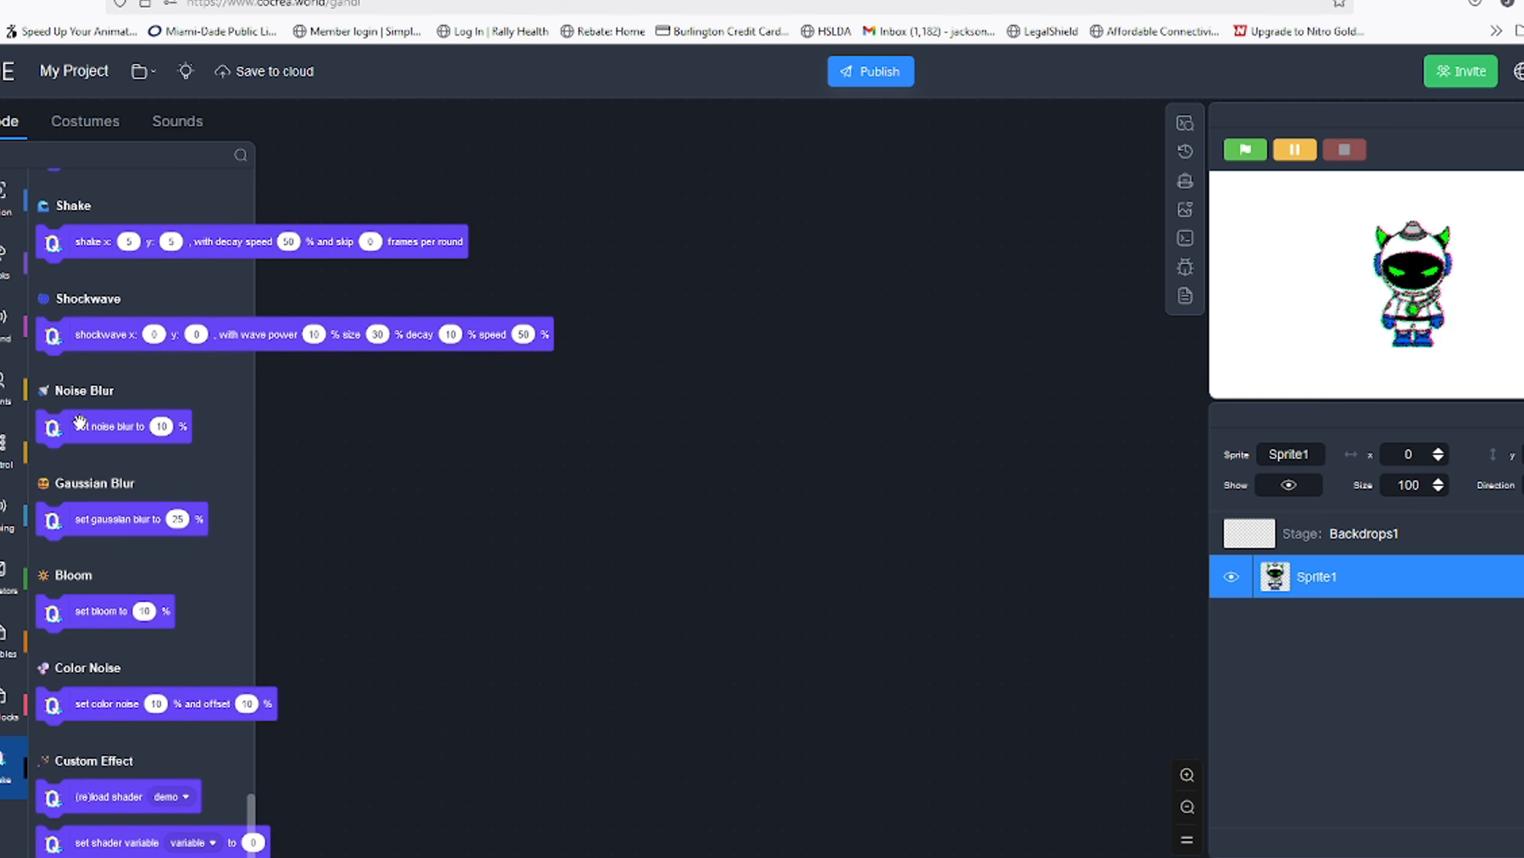
left_click(127, 522)
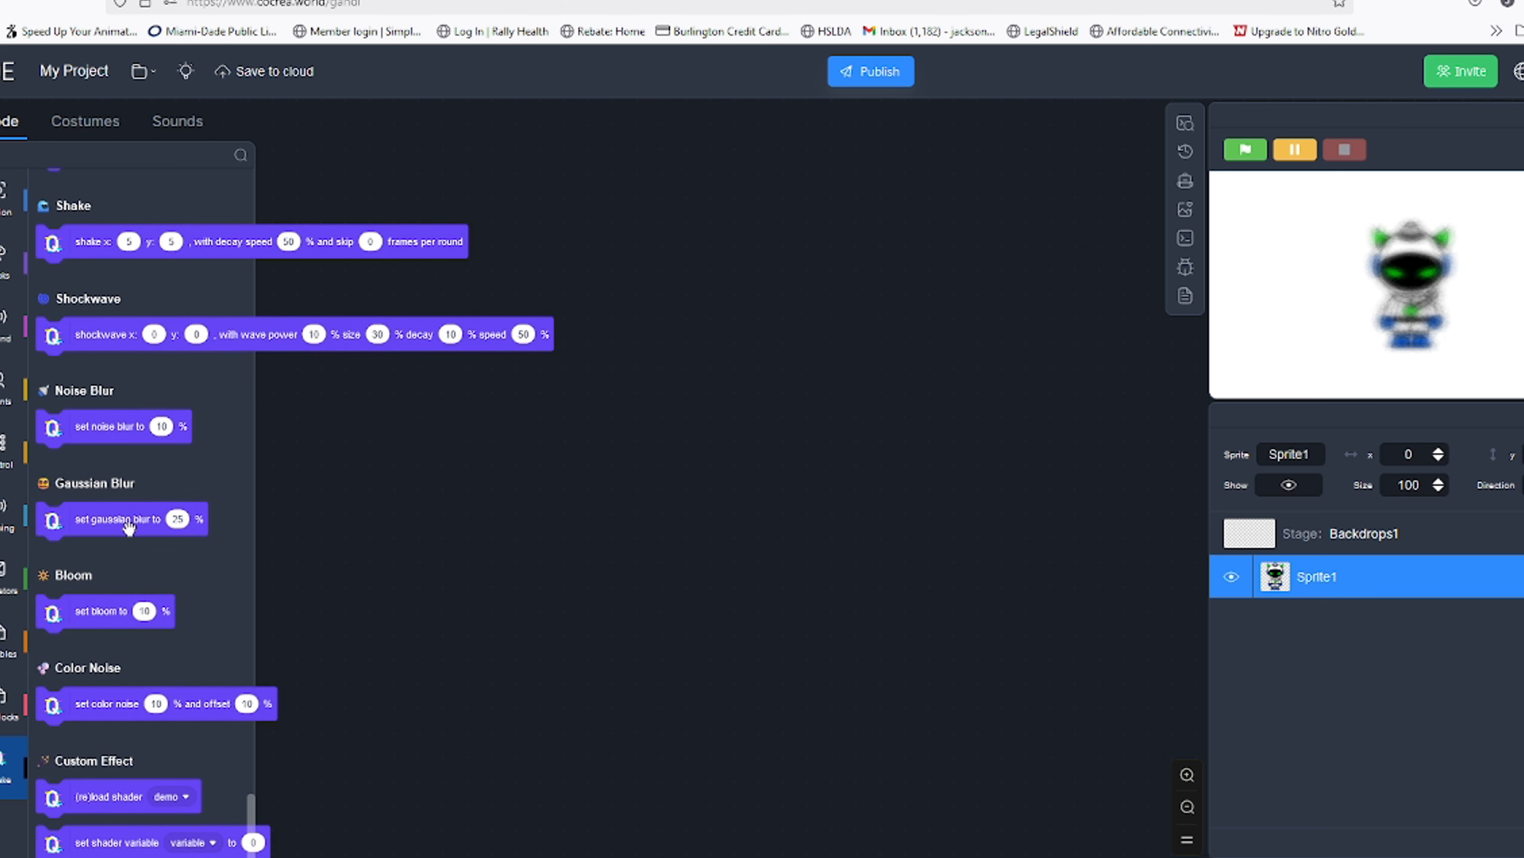
Run the Bloom and Color Noise blocks to preview those effects on the sprite
left_click(105, 611)
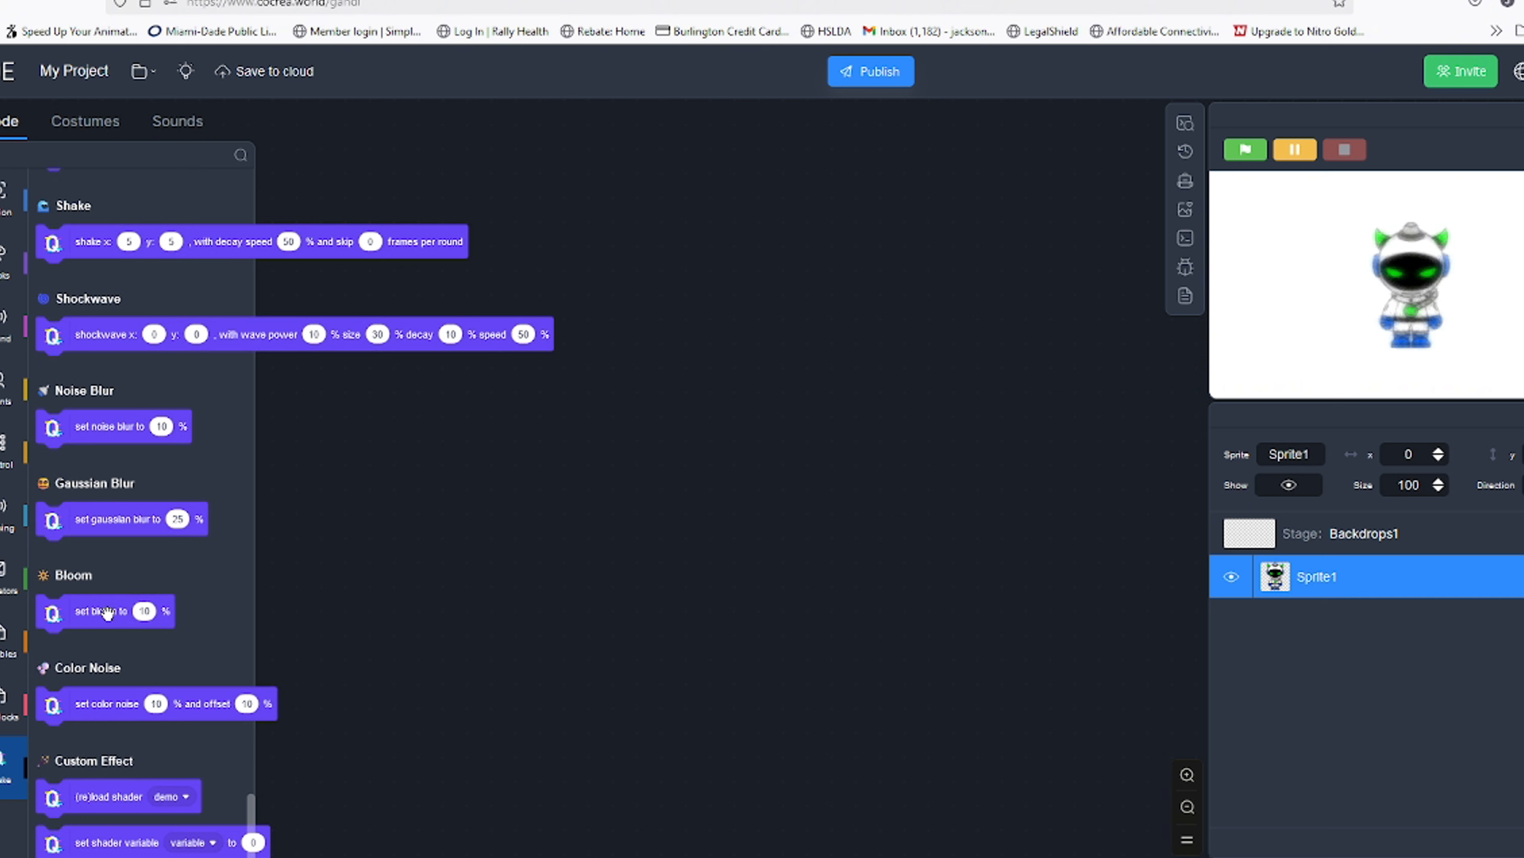
left_click(123, 708)
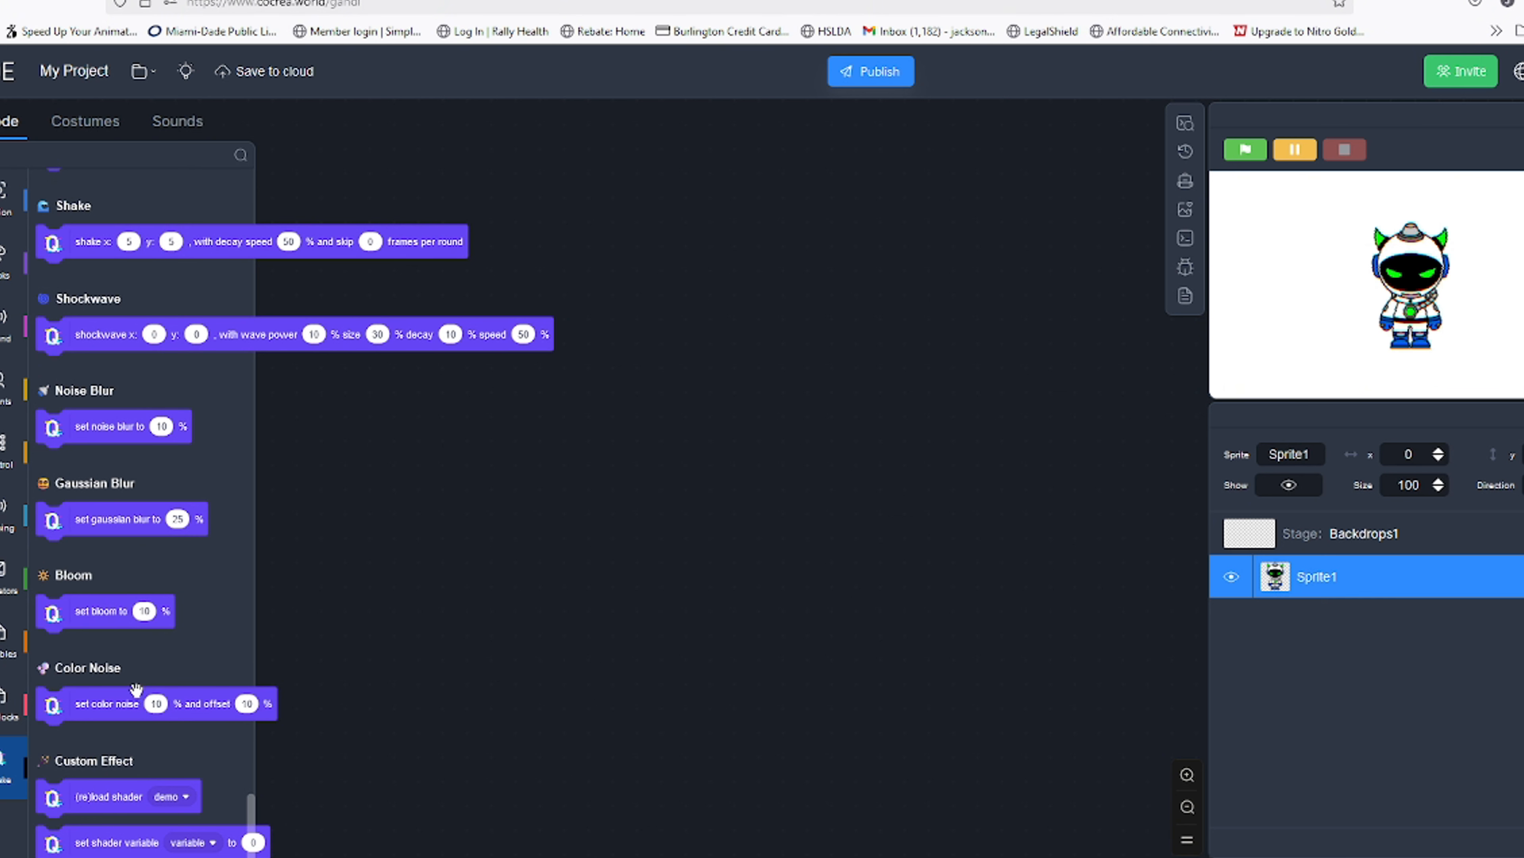
scroll(129, 640, "up", 12)
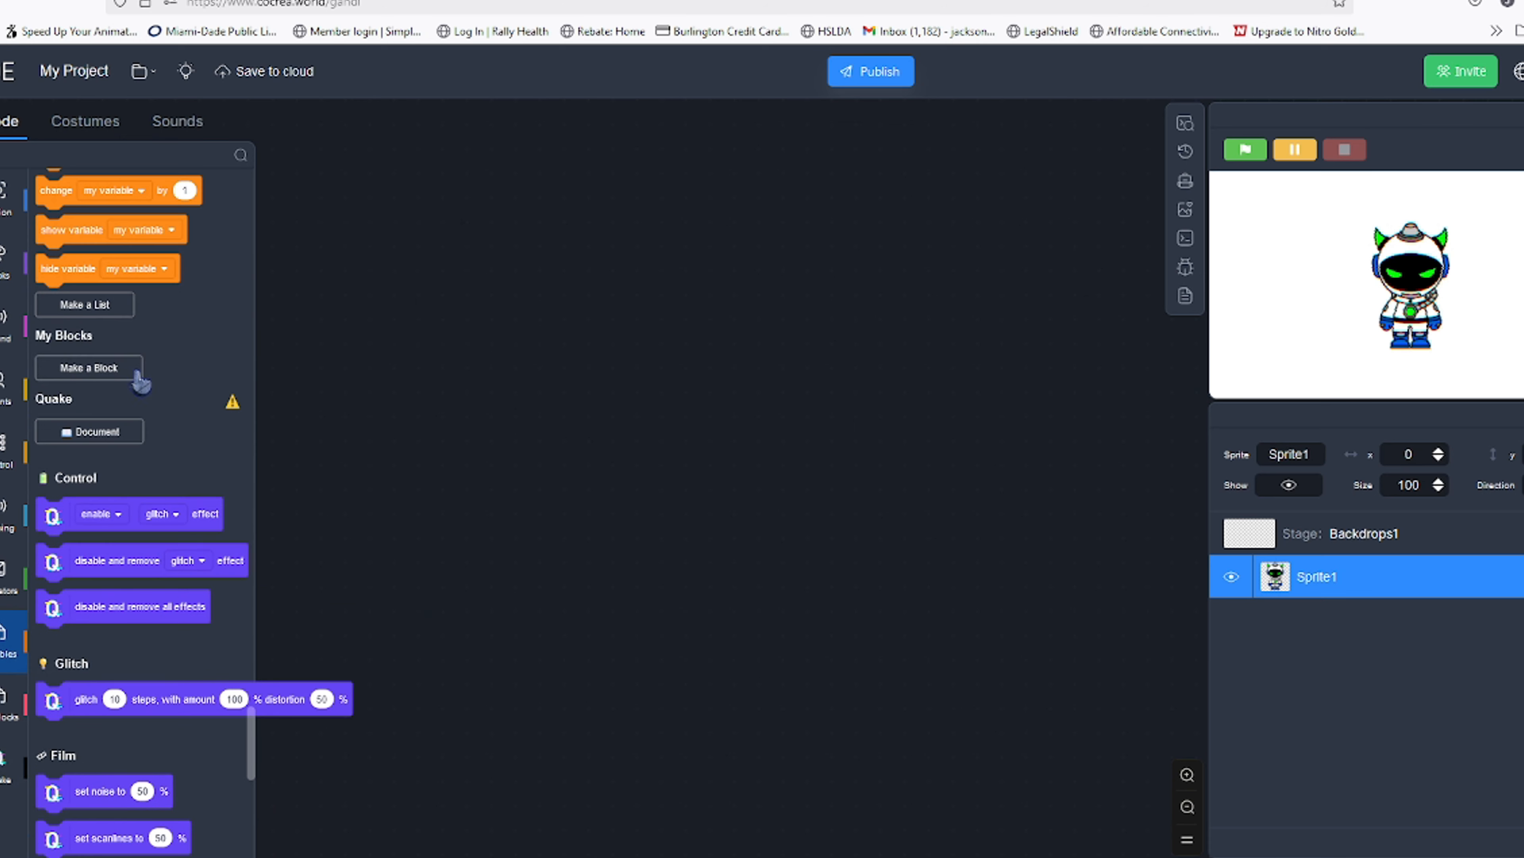
scroll(222, 587, "down", 5)
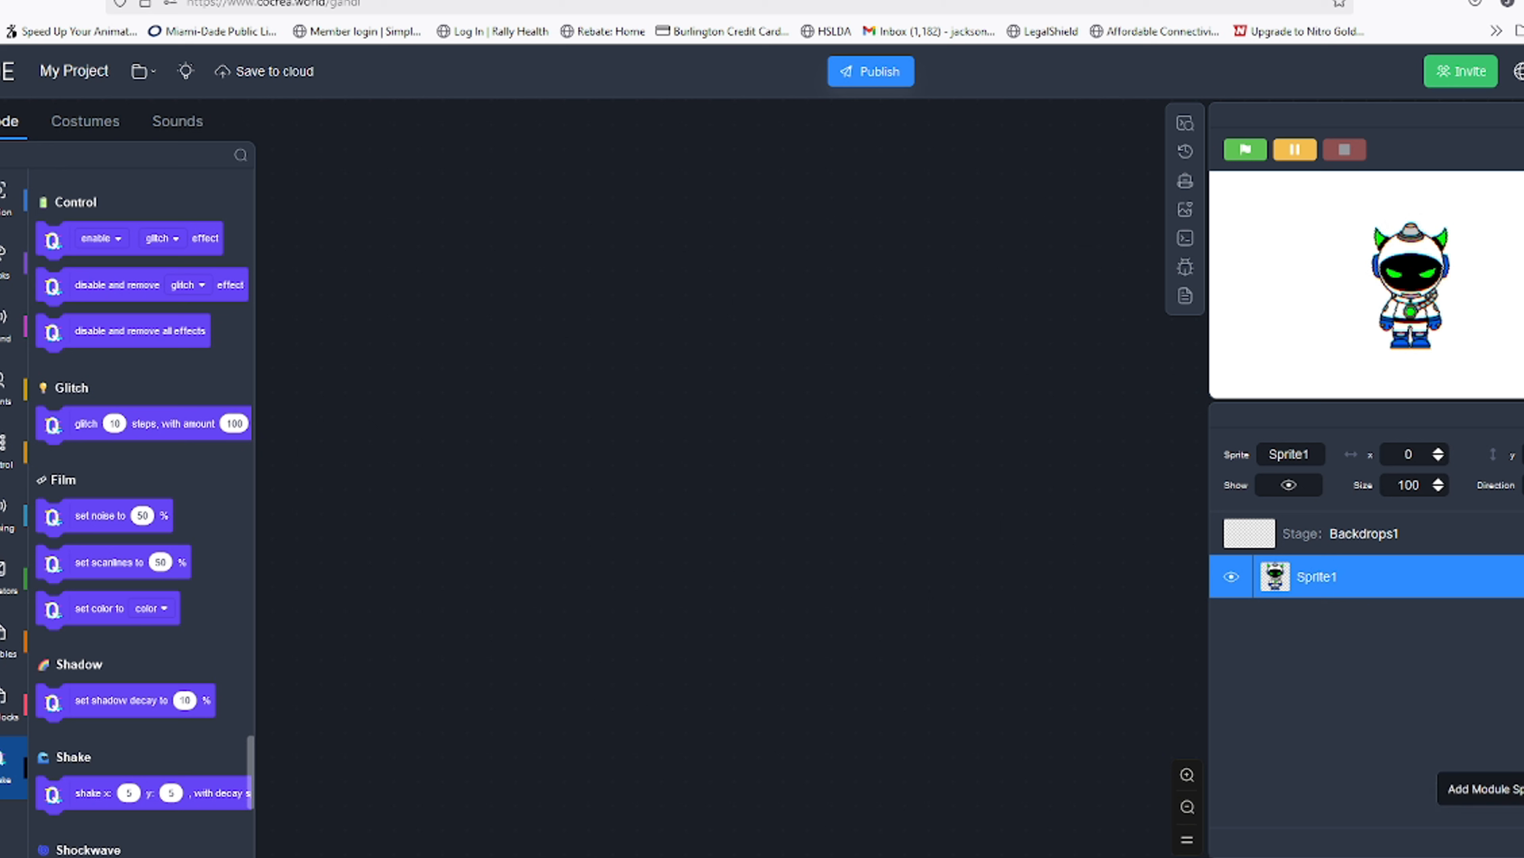
Delete Sprite1 from the sprite list
right_click(1284, 595)
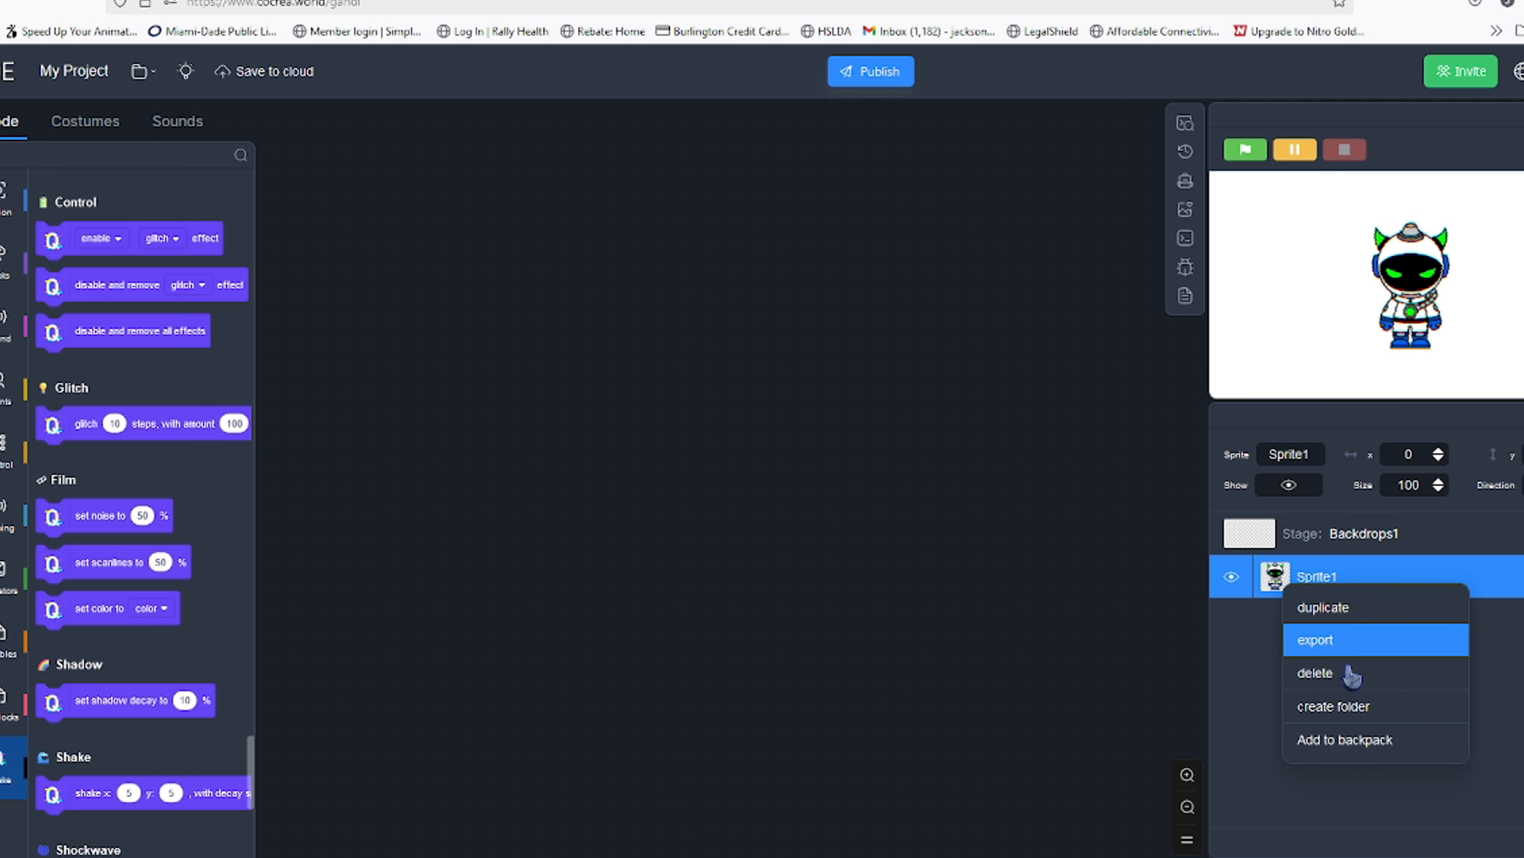
left_click(1350, 676)
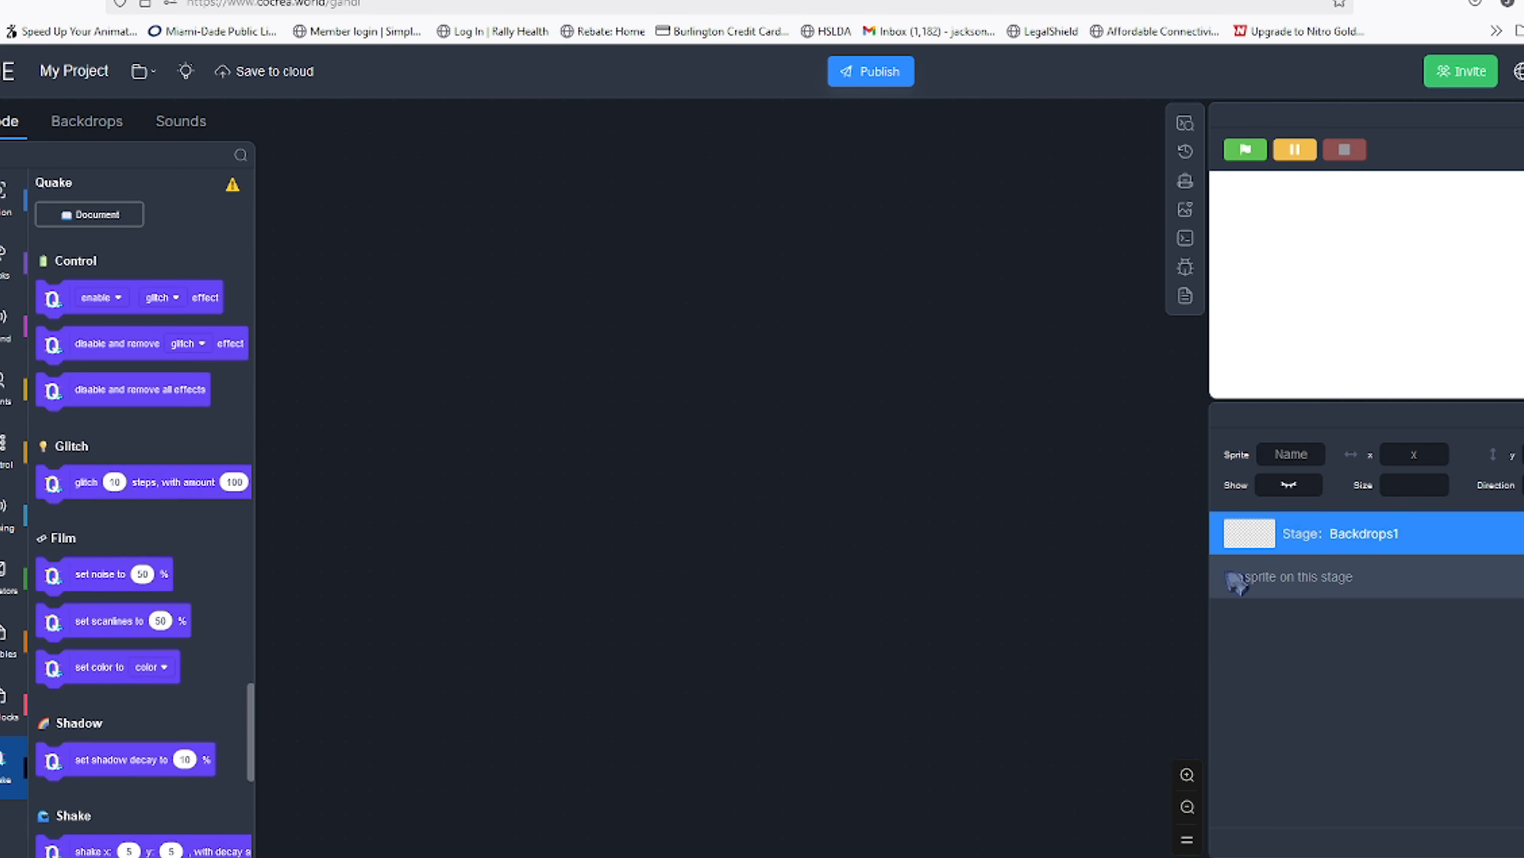
Open the Cloud Backpack and browse its saved sprites and costumes
left_click(1185, 180)
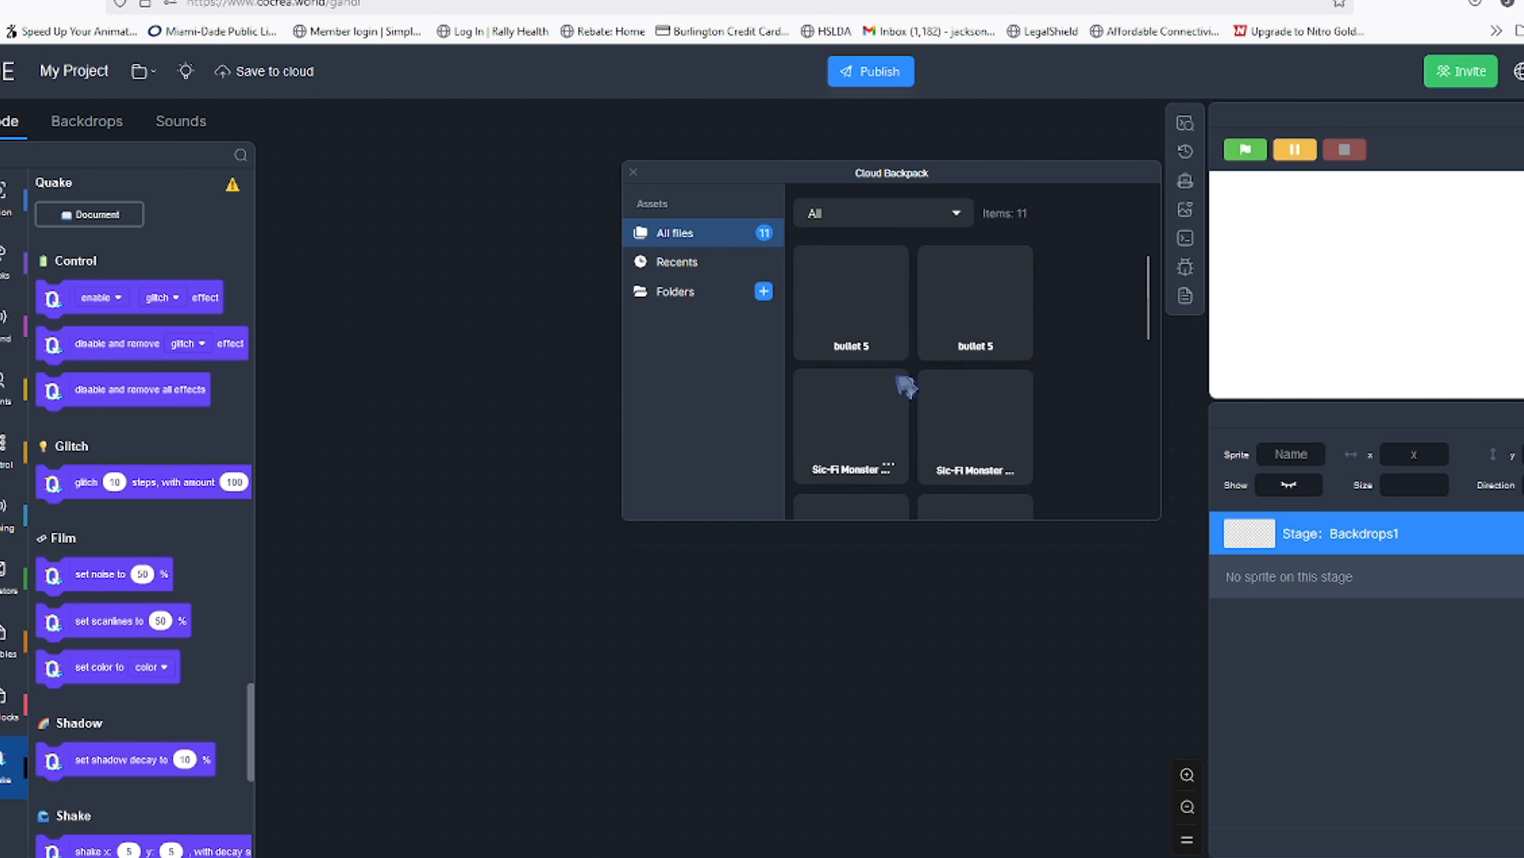
scroll(963, 385, "down", 3)
scroll(964, 387, "down", 2)
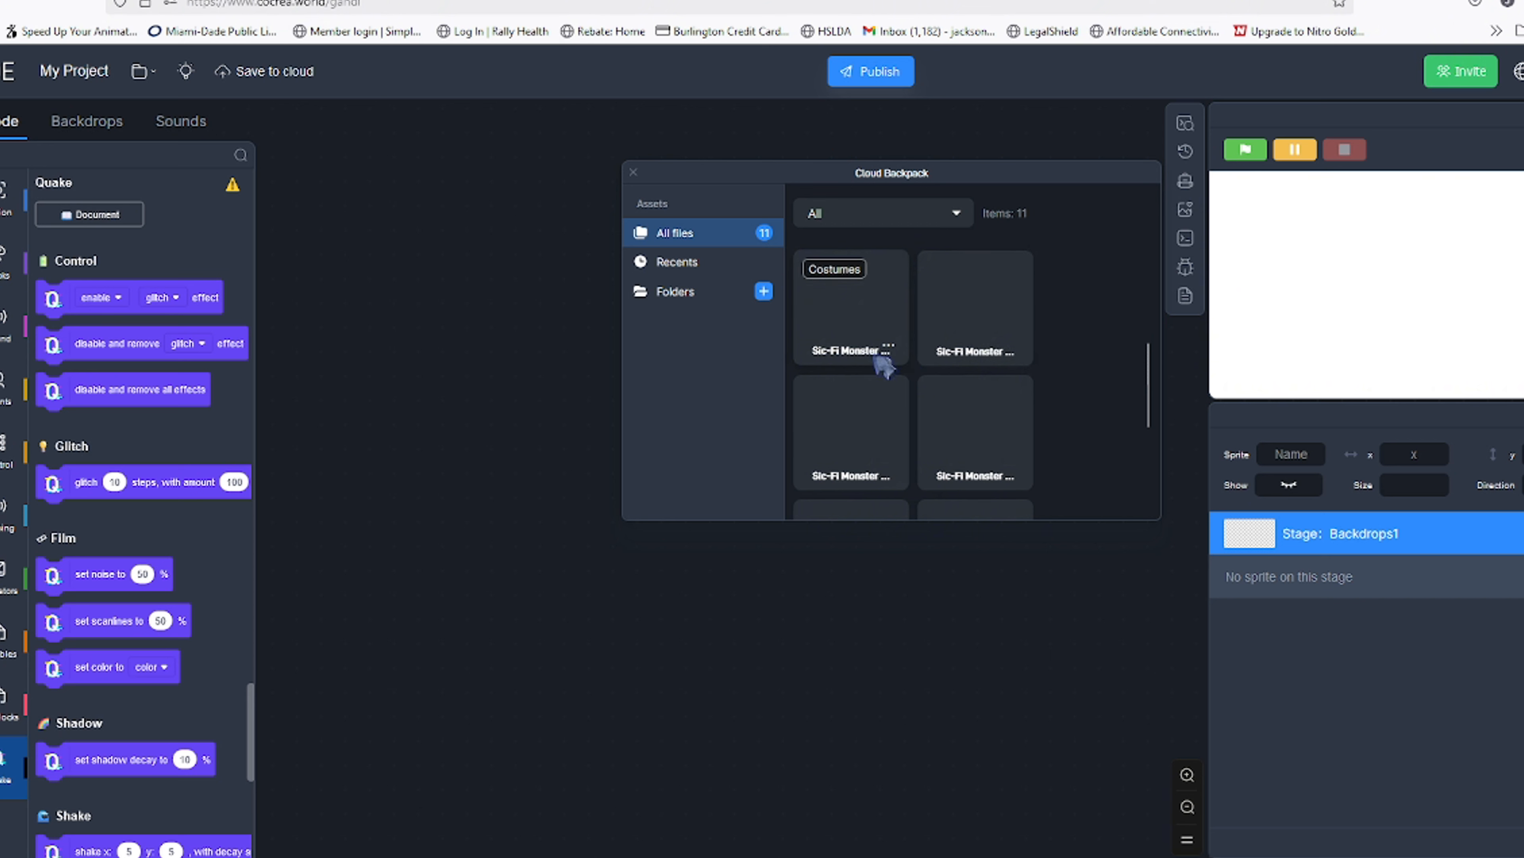
scroll(916, 380, "down", 1)
scroll(917, 379, "down", 2)
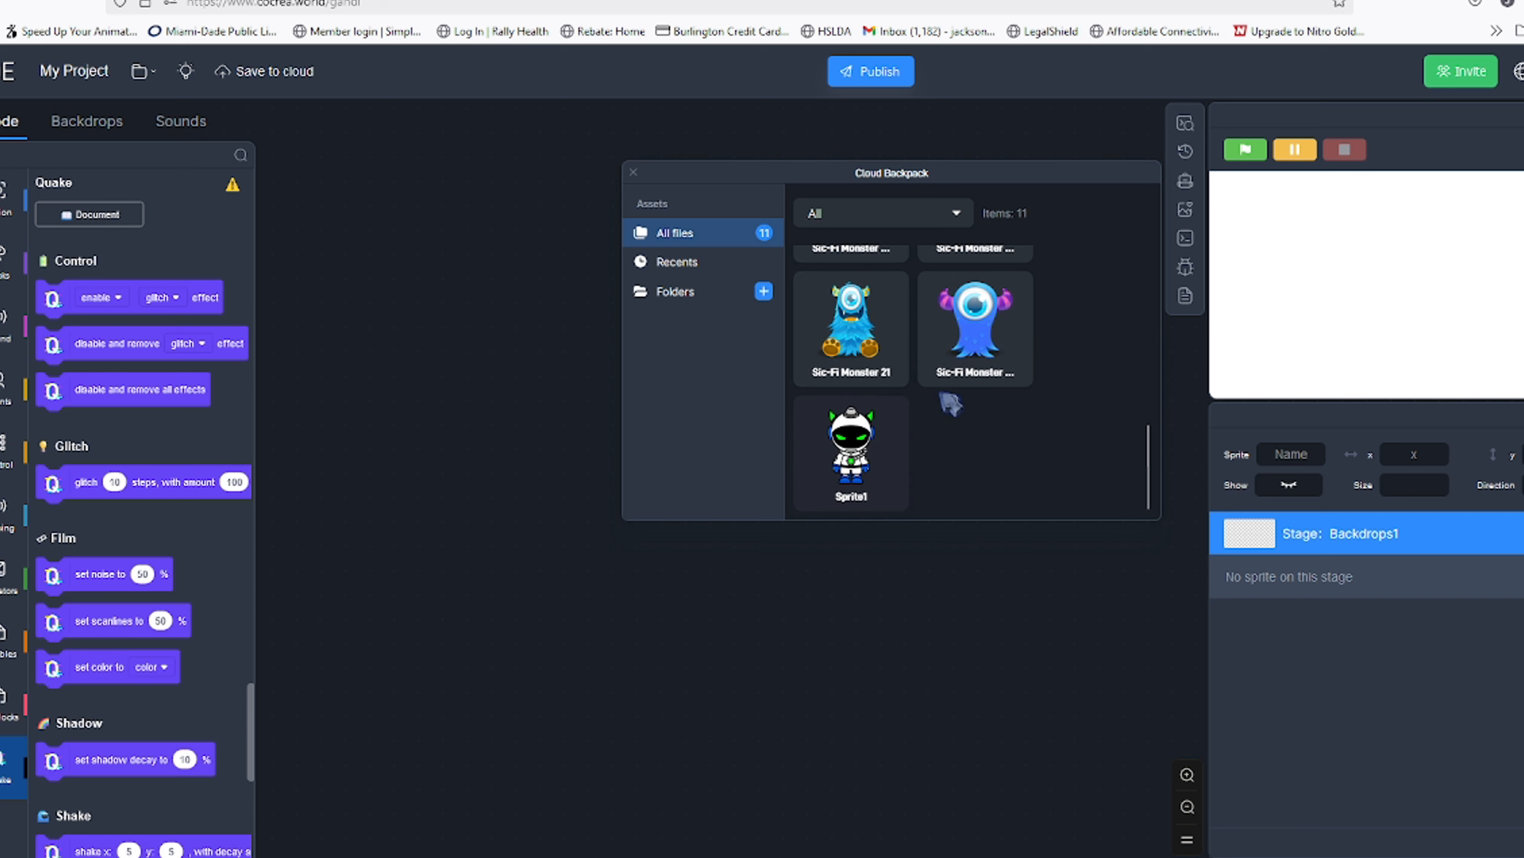
scroll(965, 403, "up", 5)
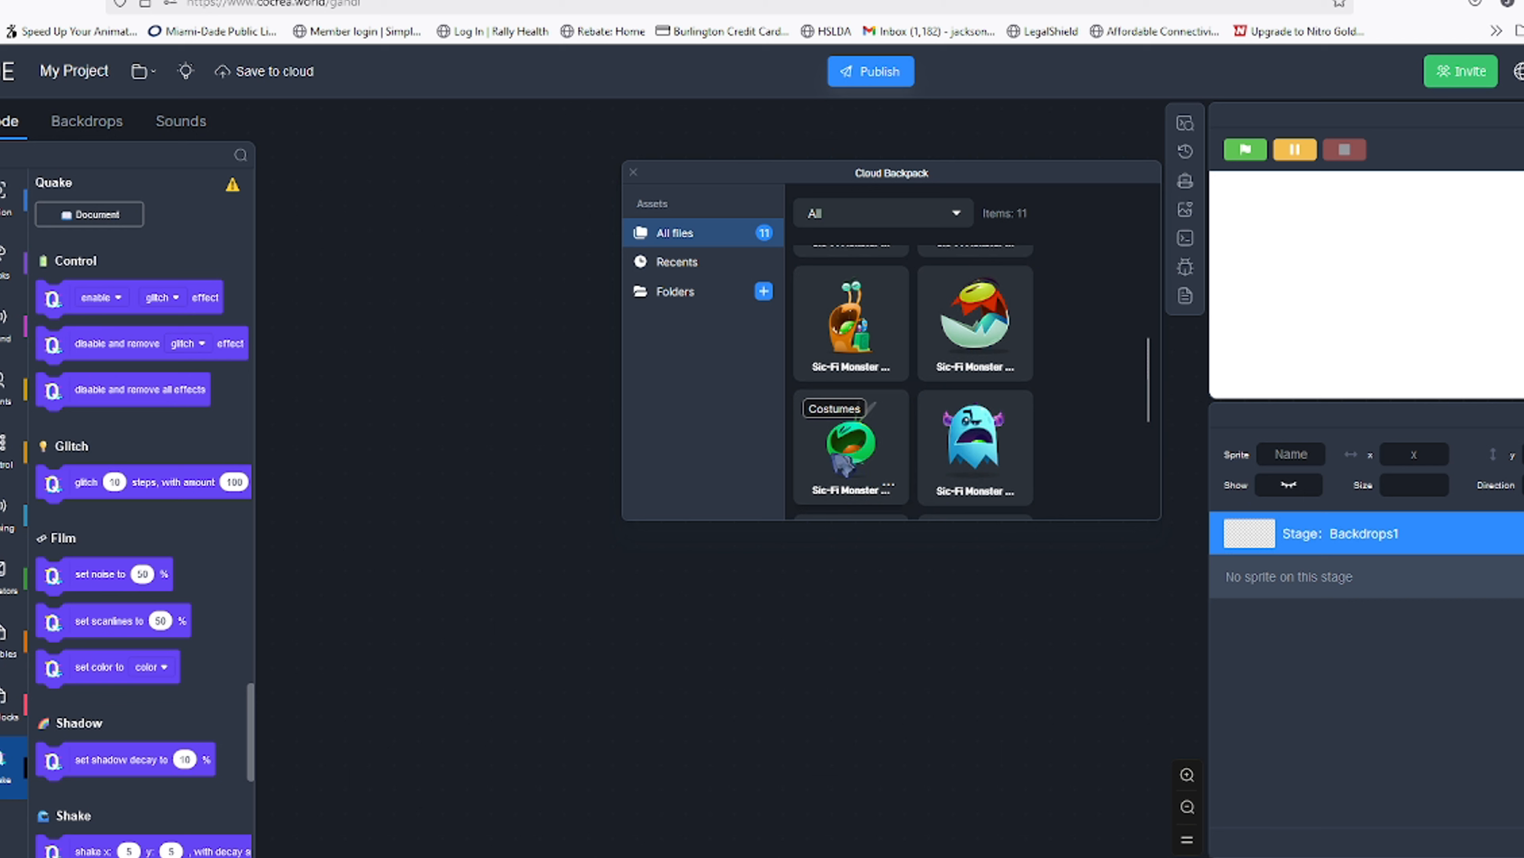
Try to drag Sci-Fi Monster sprites from the backpack into the sprite list
left_click_drag(869, 410, 1315, 596)
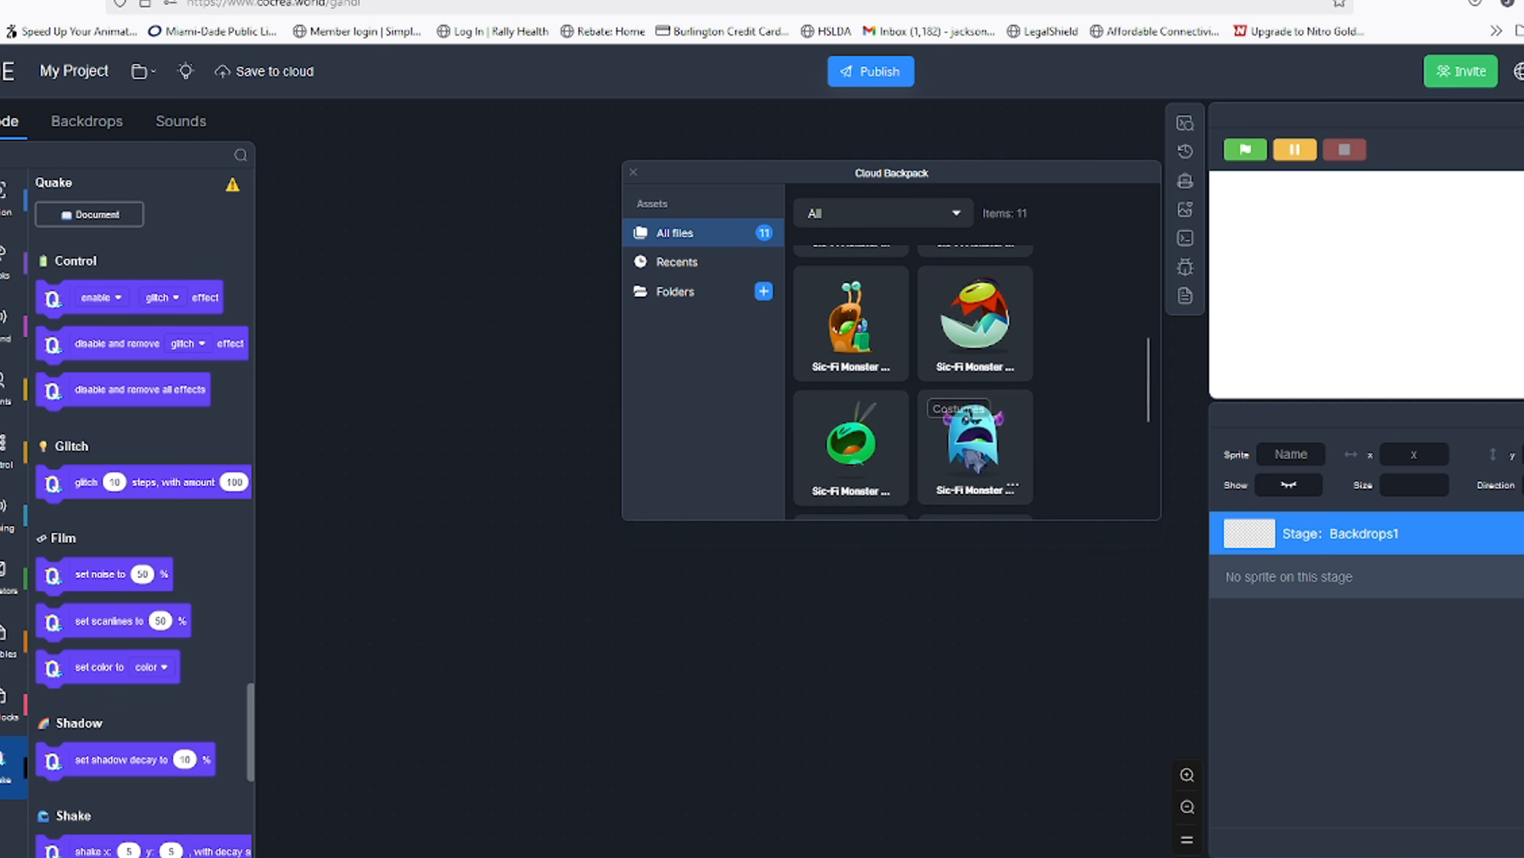
scroll(865, 455, "up", 2)
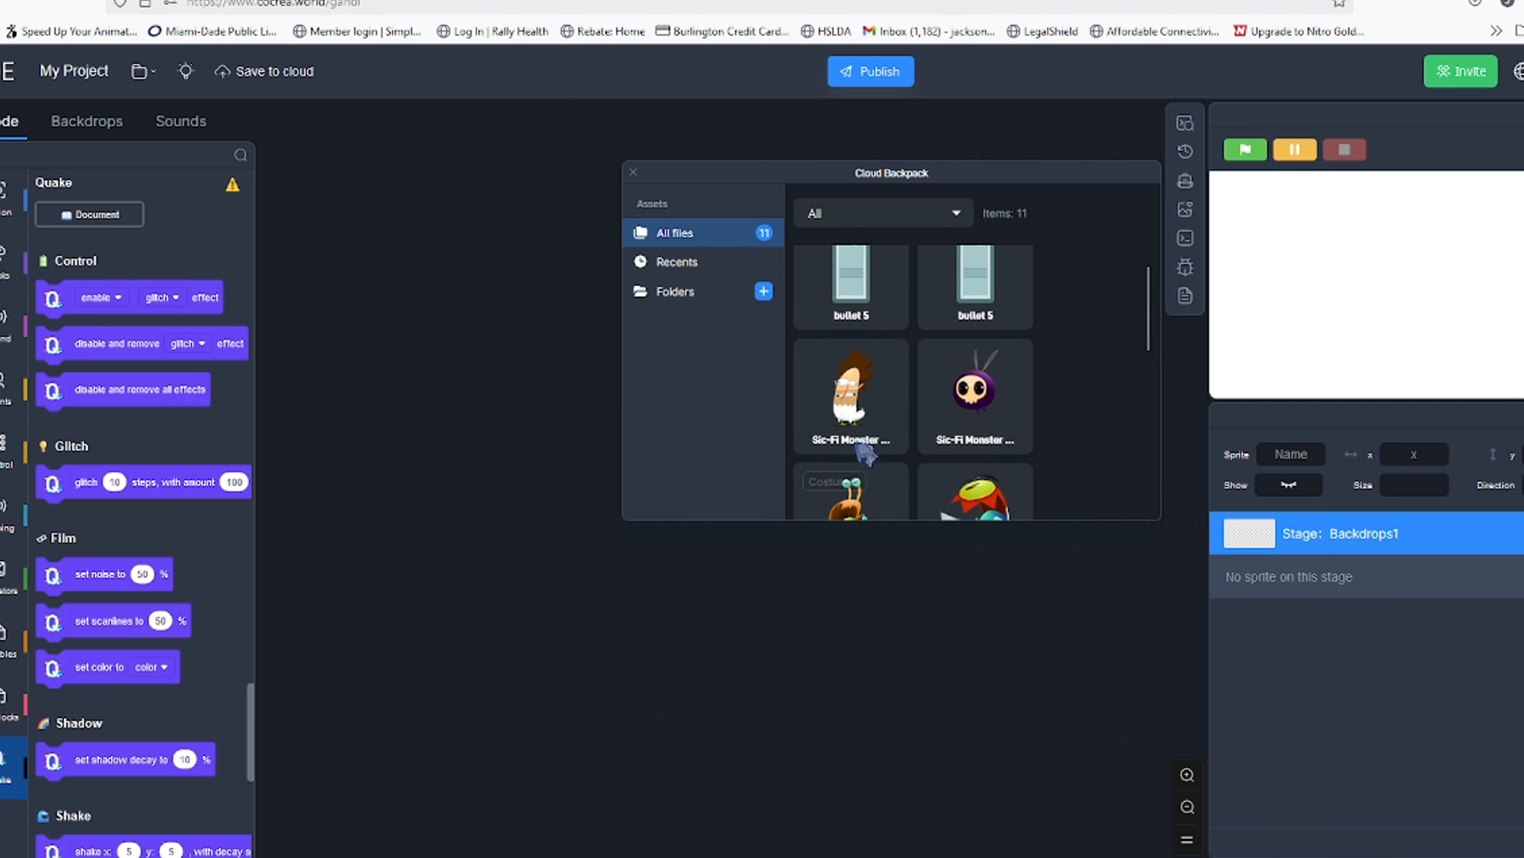
scroll(861, 458, "down", 4)
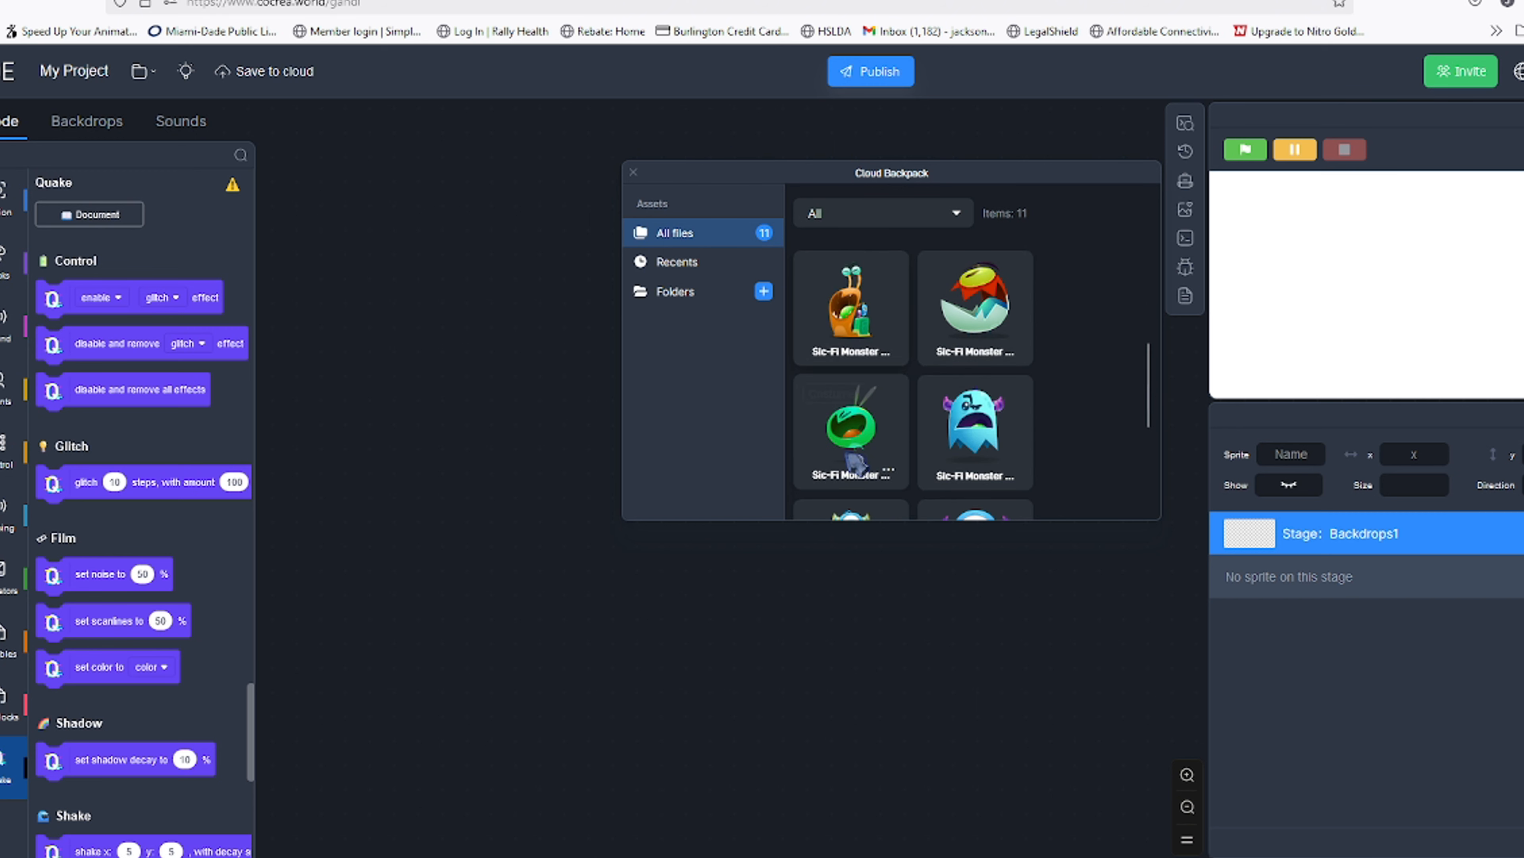
scroll(857, 462, "down", 2)
left_click_drag(852, 361, 1308, 584)
left_click_drag(858, 363, 1310, 606)
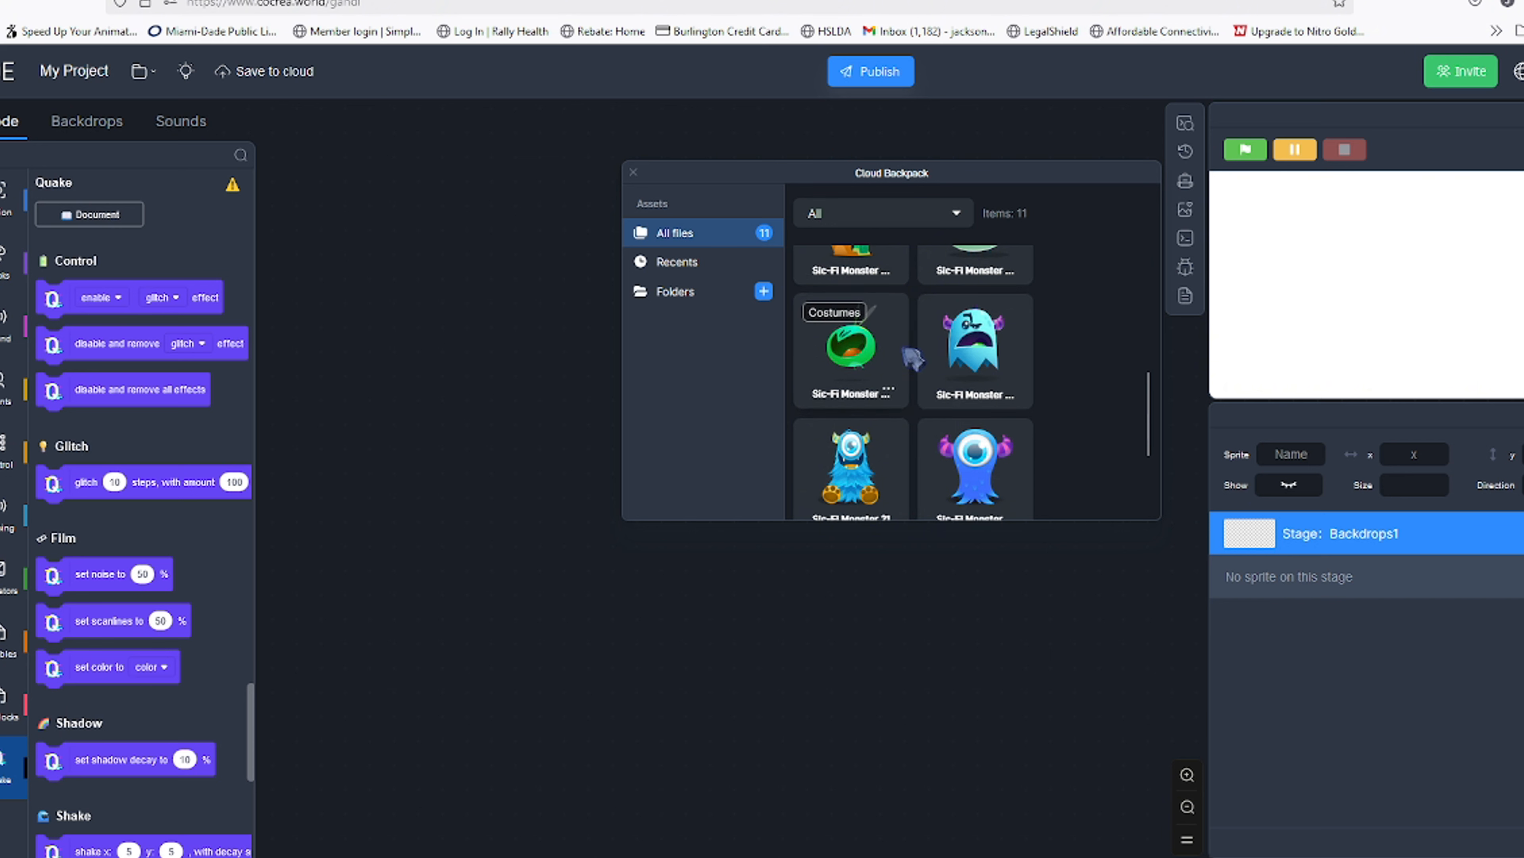
scroll(961, 367, "up", 5)
left_click_drag(979, 334, 1296, 619)
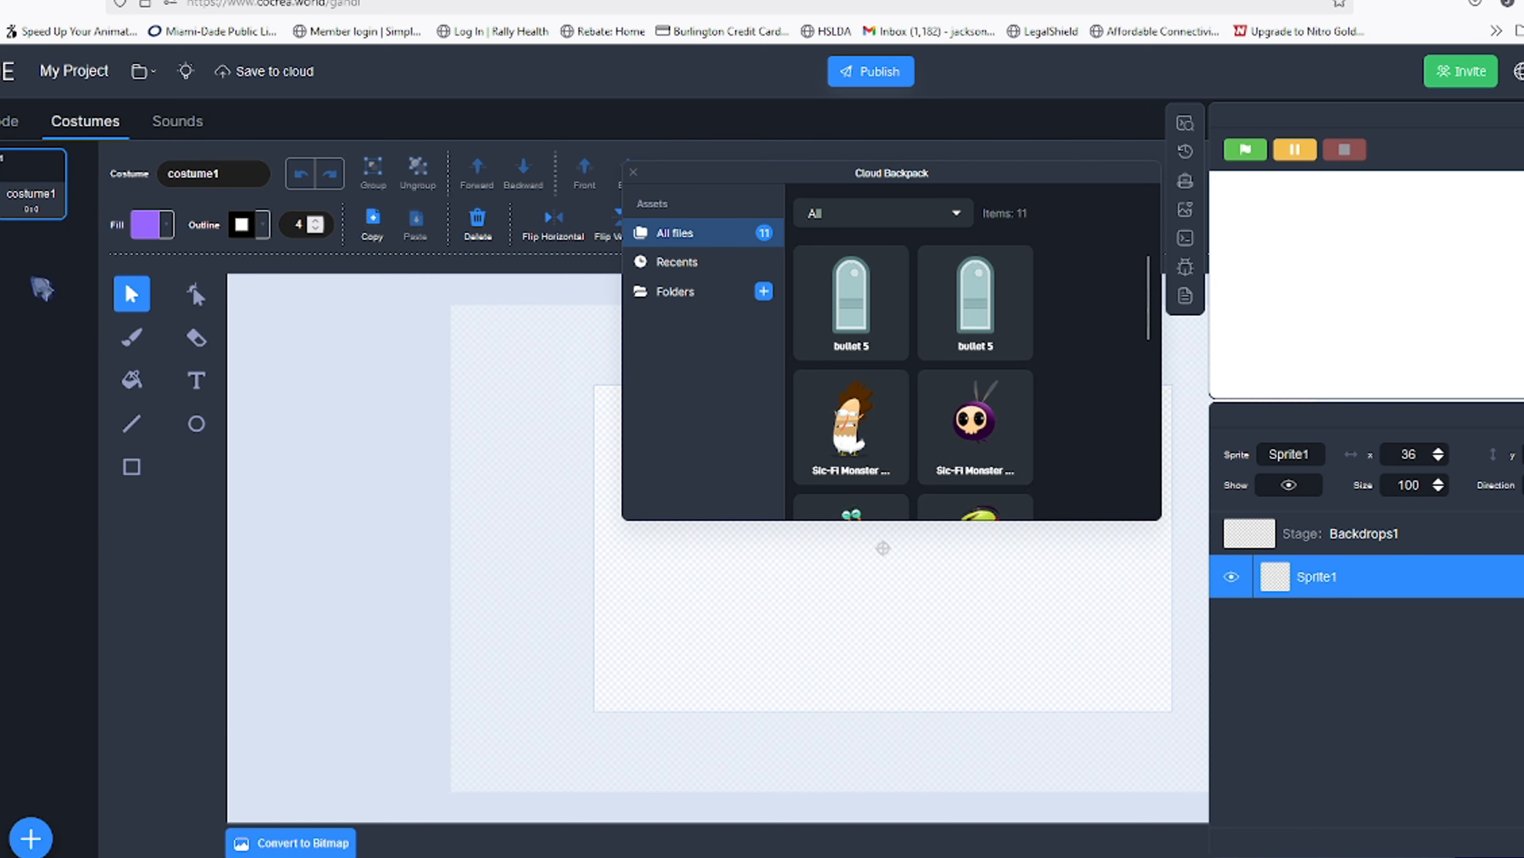
Add the purple Sci-Fi Monster 31 costume from the backpack to a new sprite, delete the blank costume1, and close the backpack
left_click_drag(961, 414, 35, 318)
left_click(46, 209)
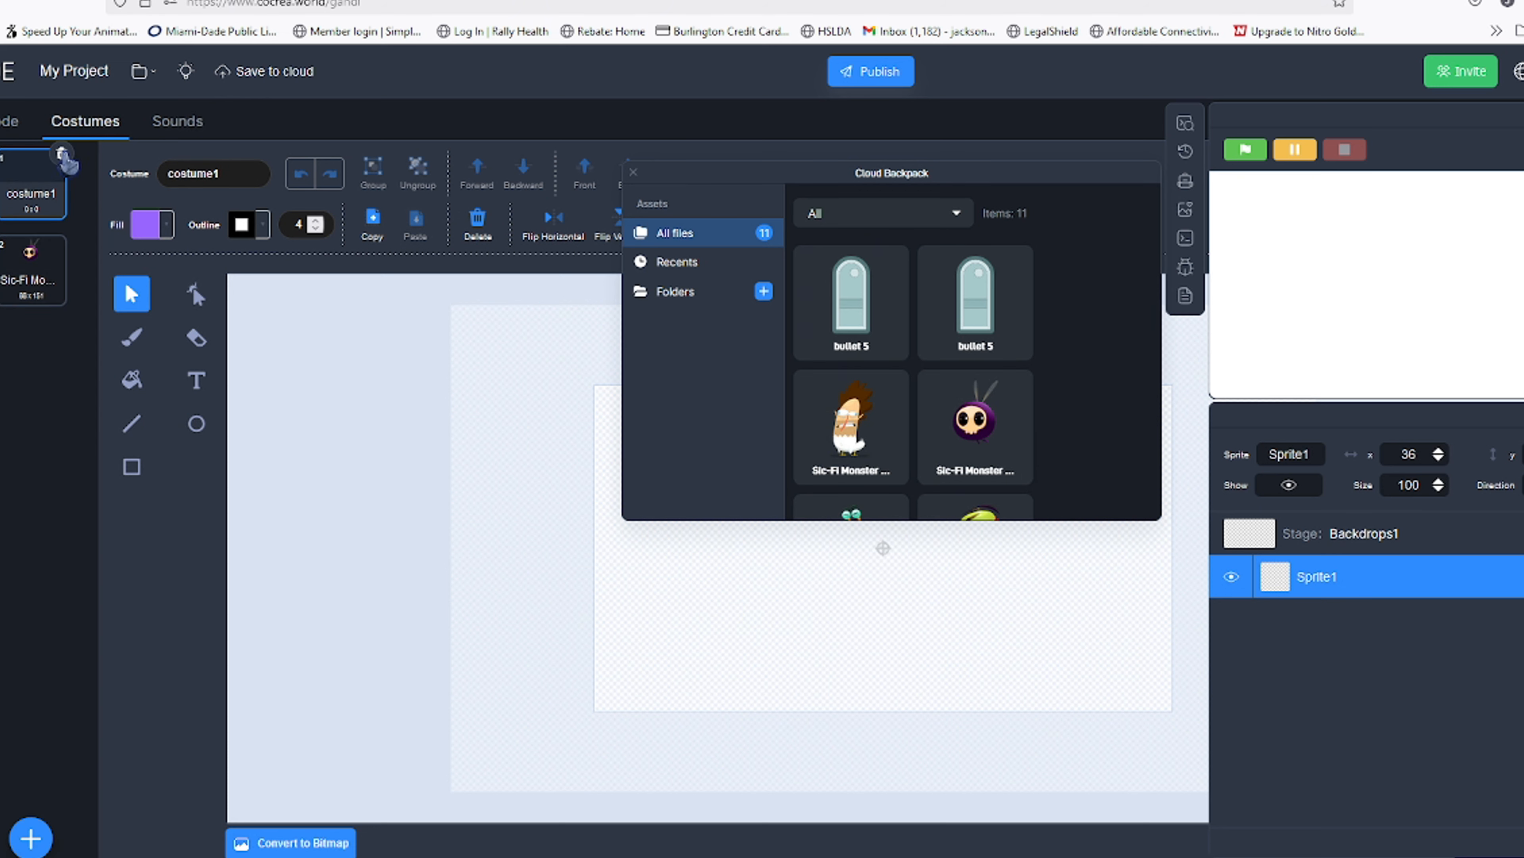
left_click(62, 156)
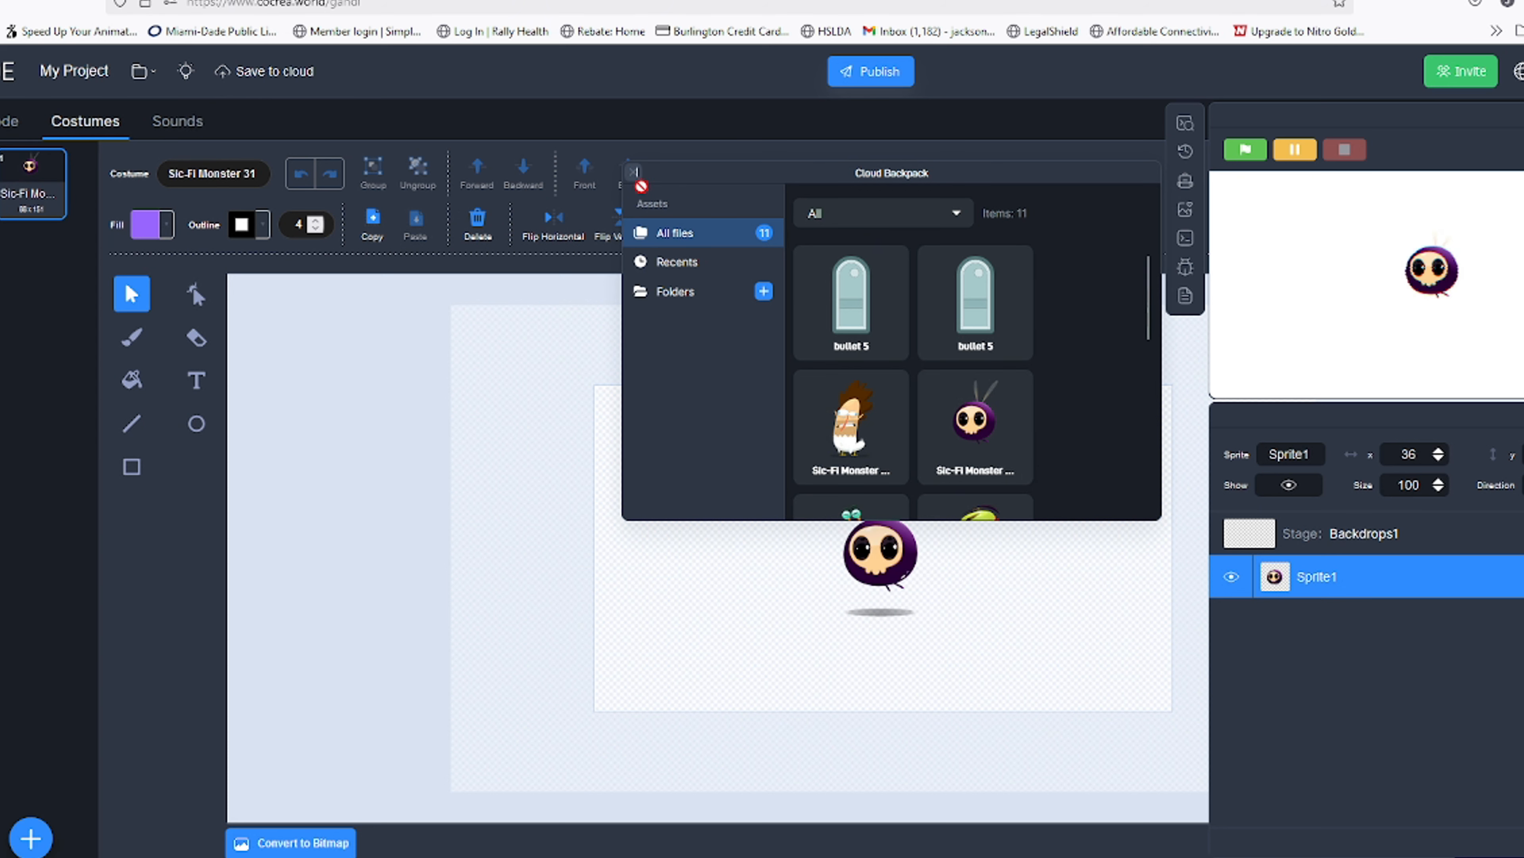
left_click(635, 173)
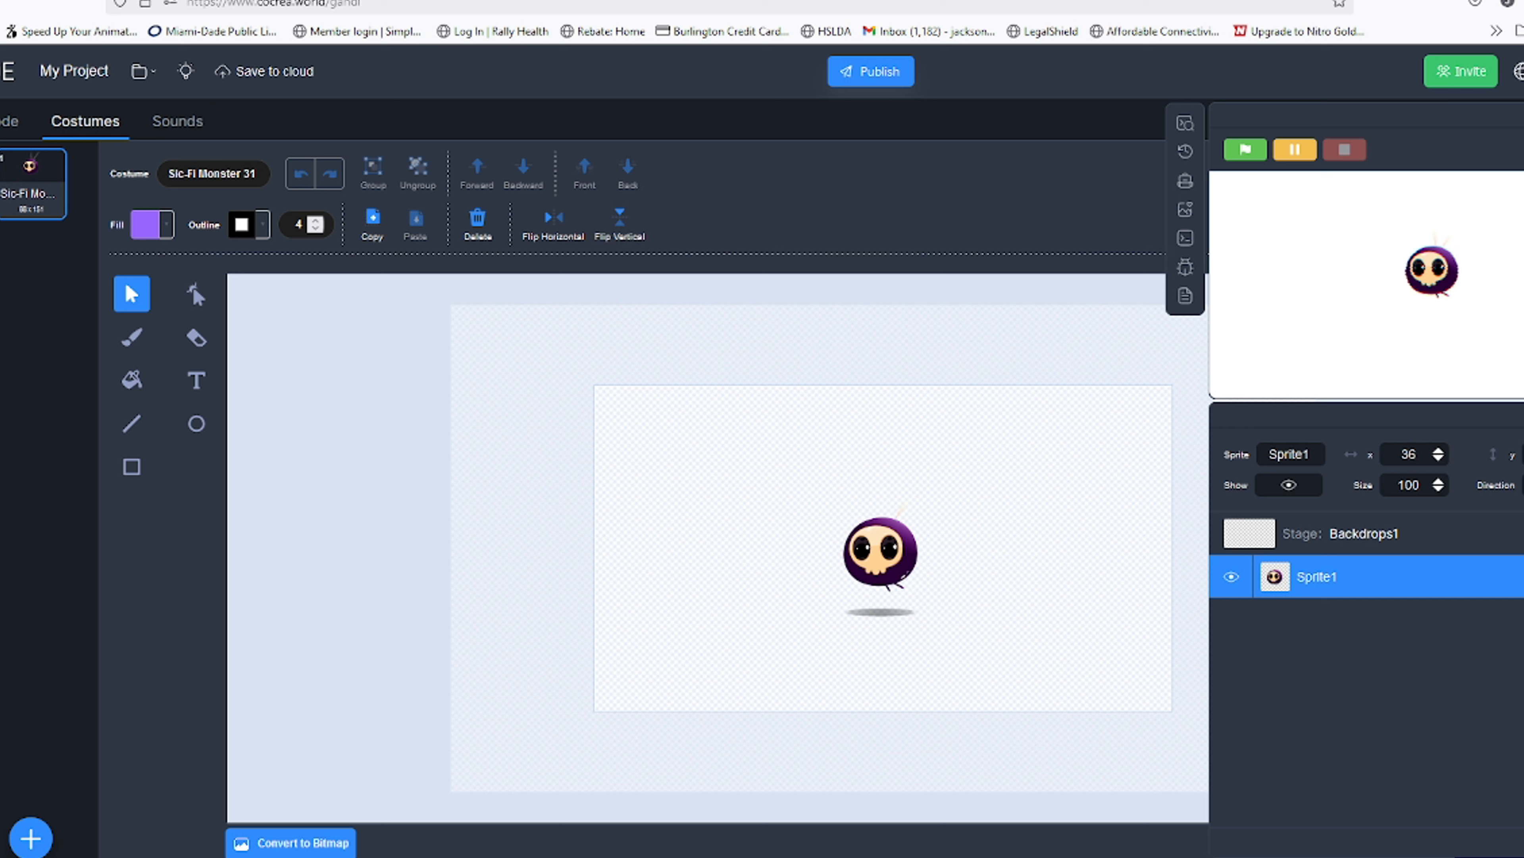
Run the disable and remove all effects block, then return to the costume editor
left_click(11, 121)
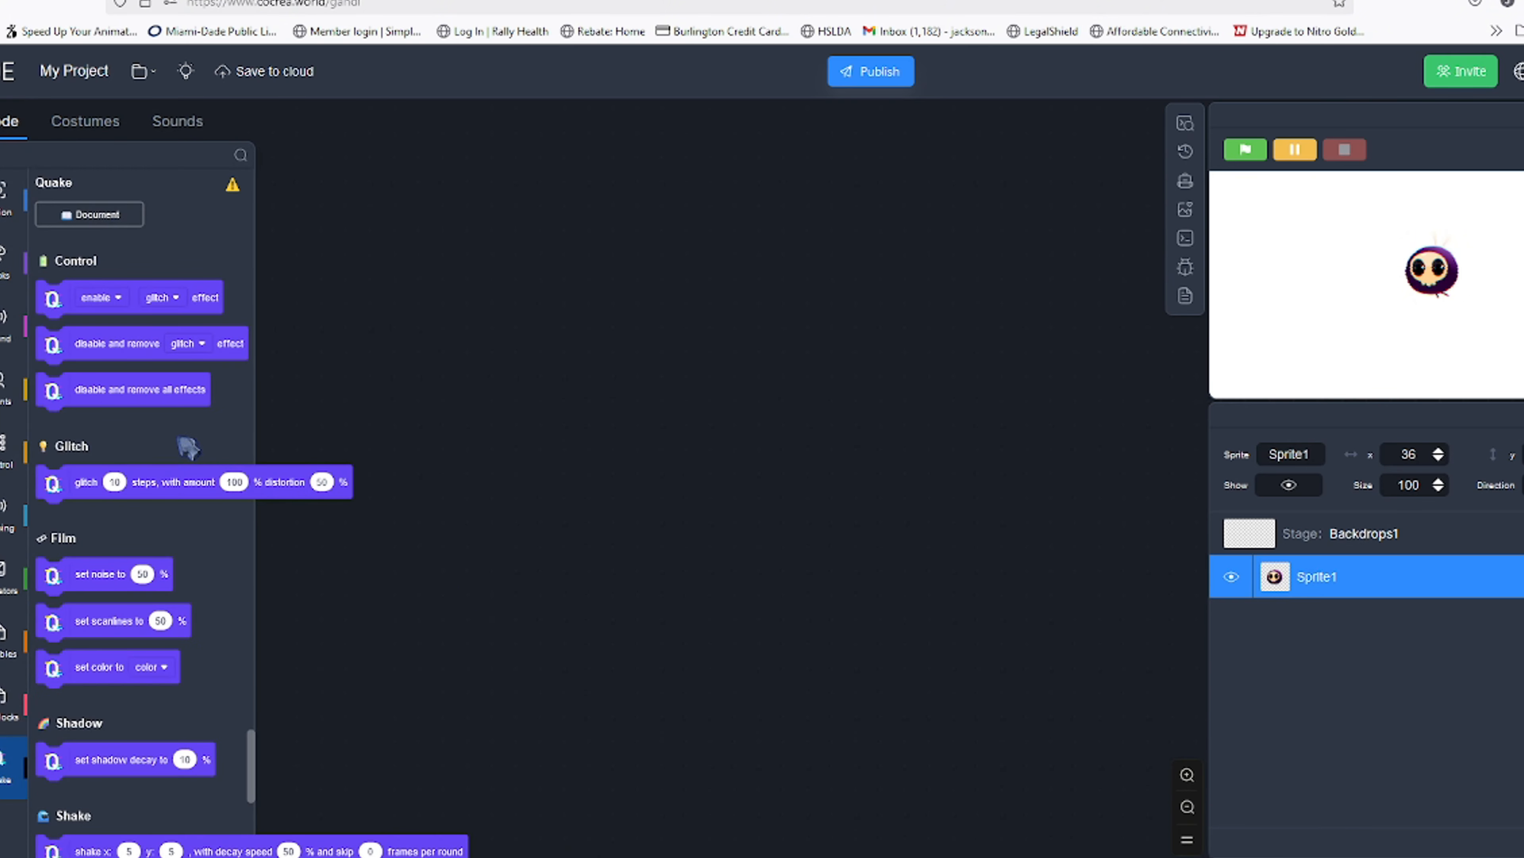
left_click(148, 400)
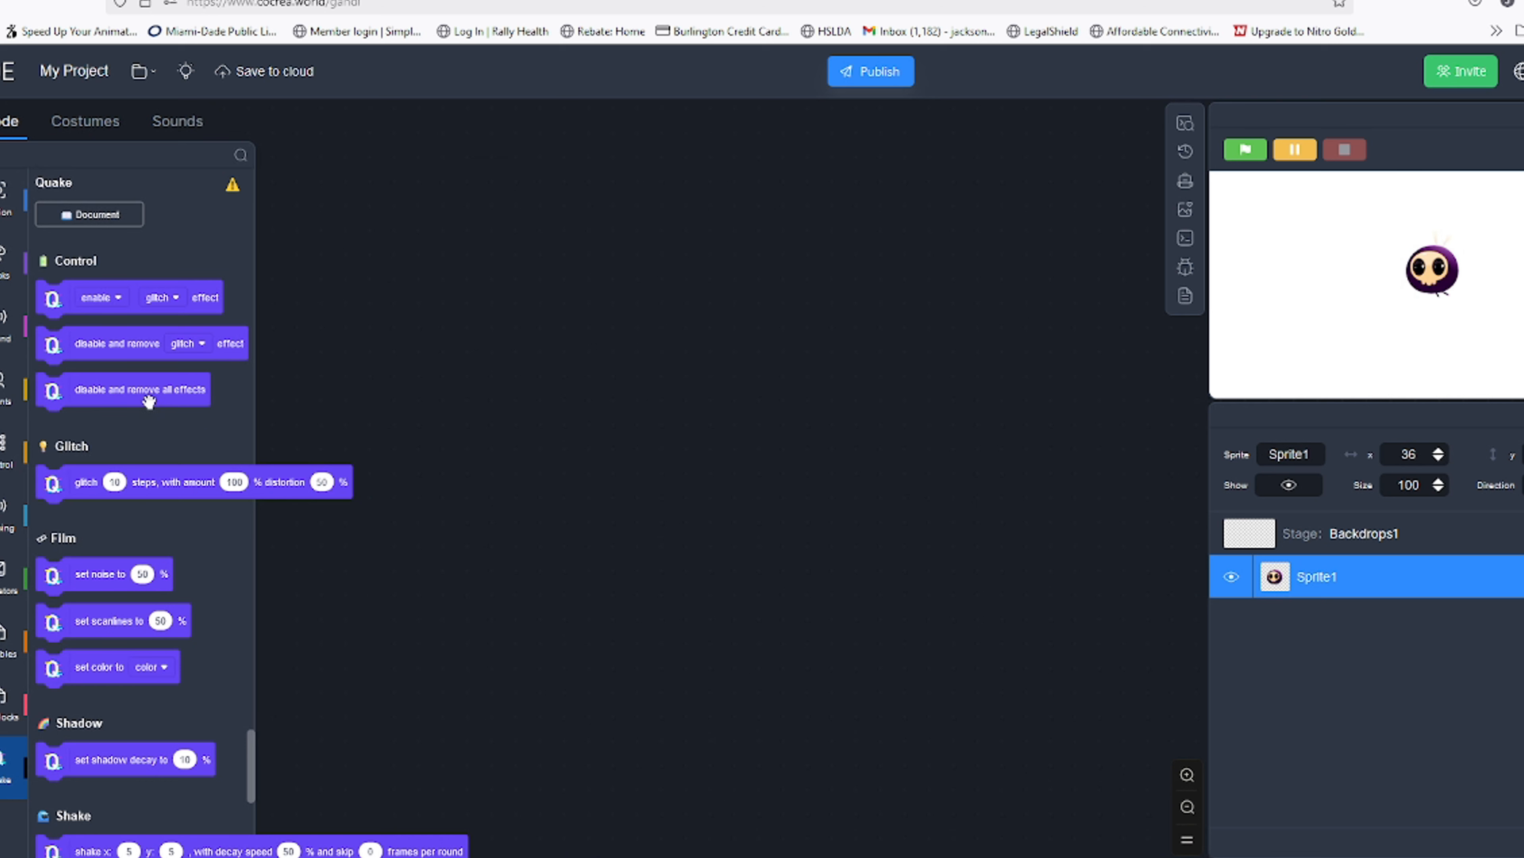
left_click(72, 125)
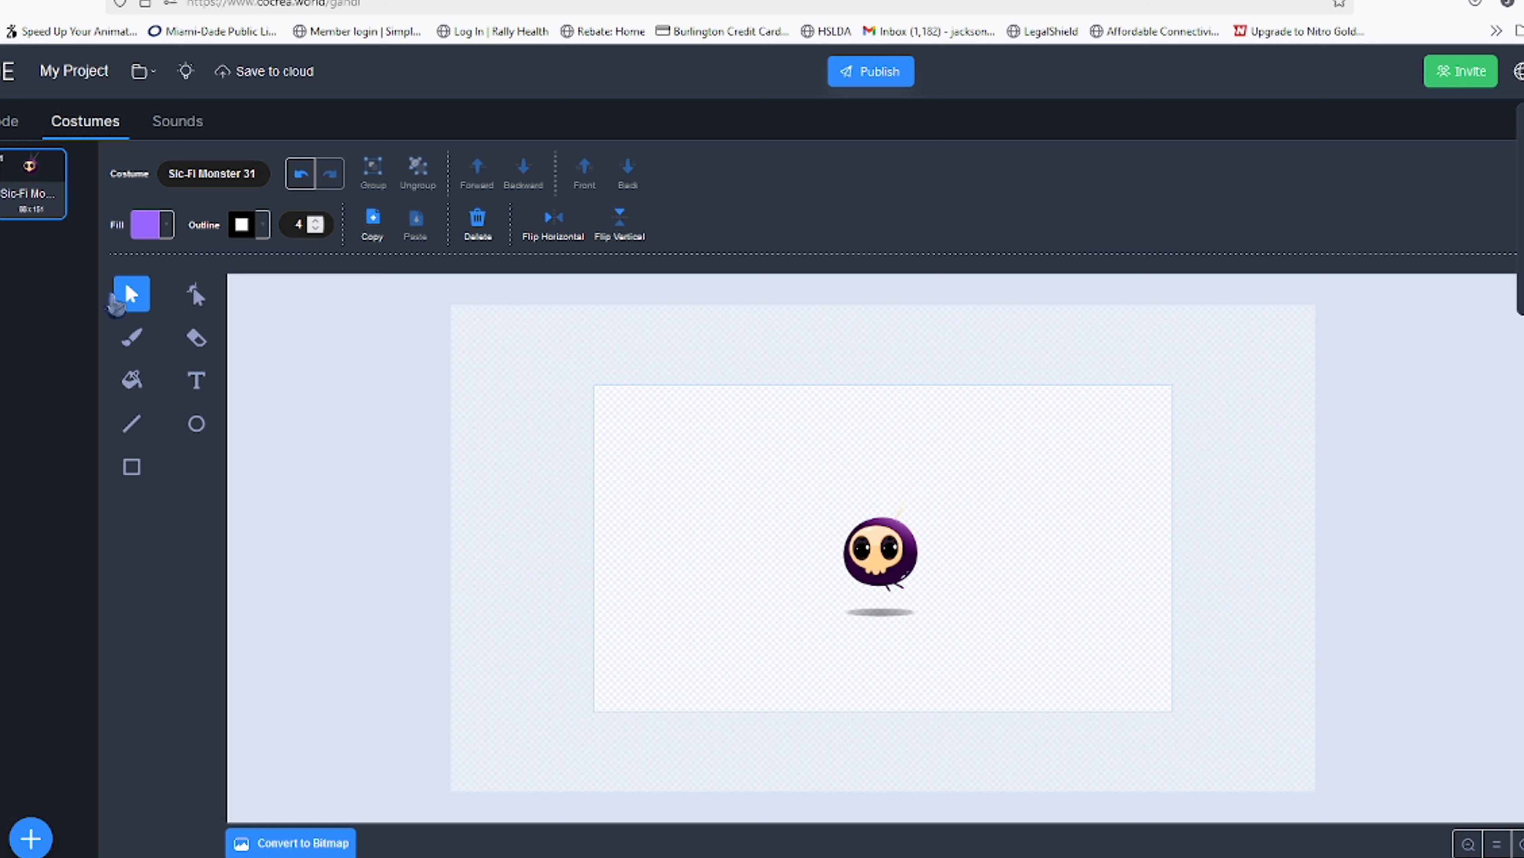
Select the Stage and open the sprite library, closing it without choosing a sprite
left_click(10, 121)
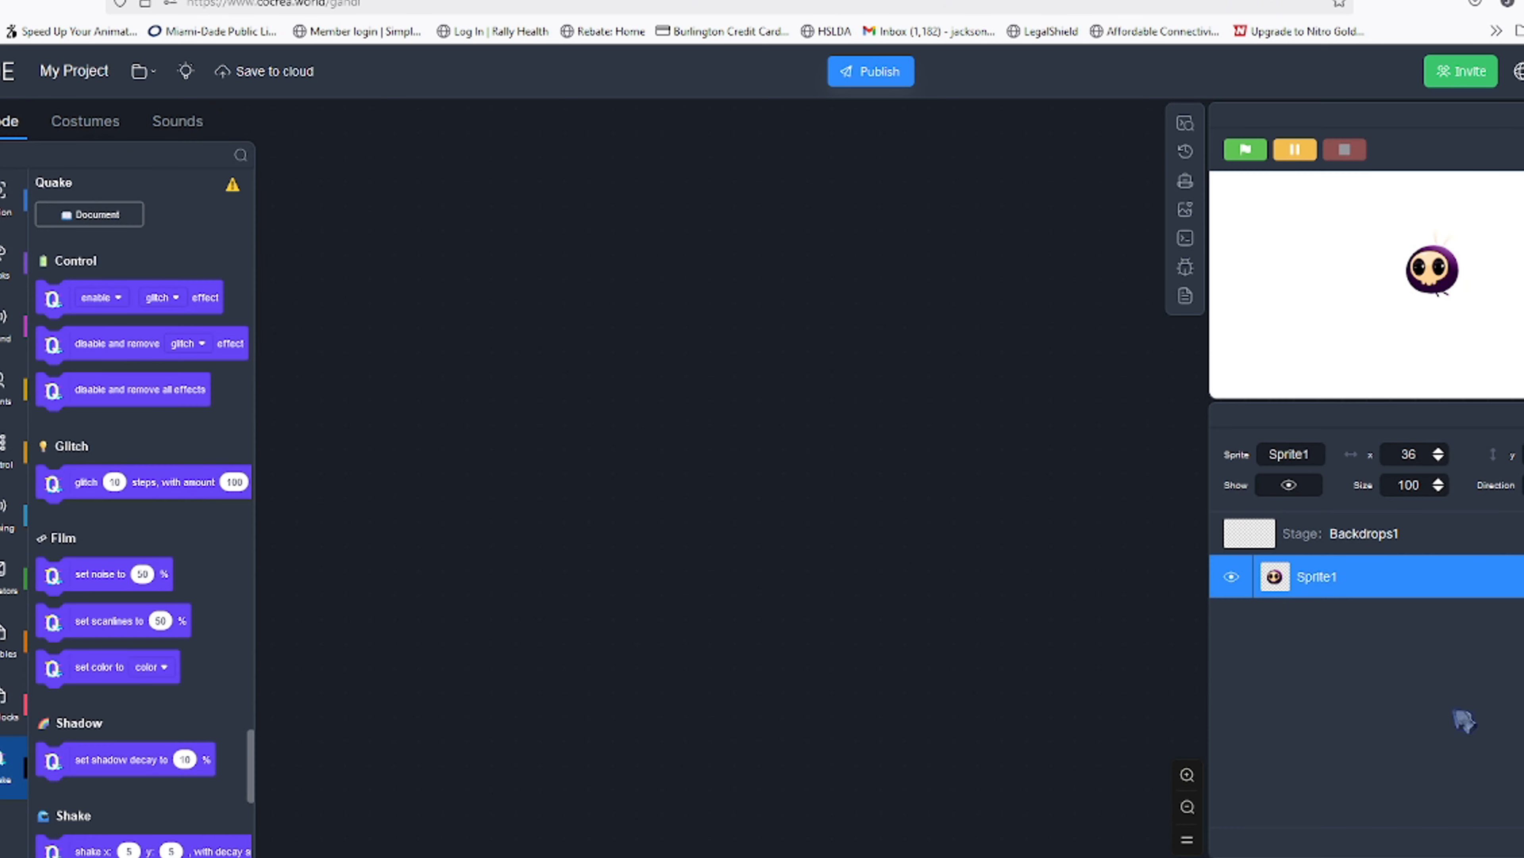
left_click(1299, 534)
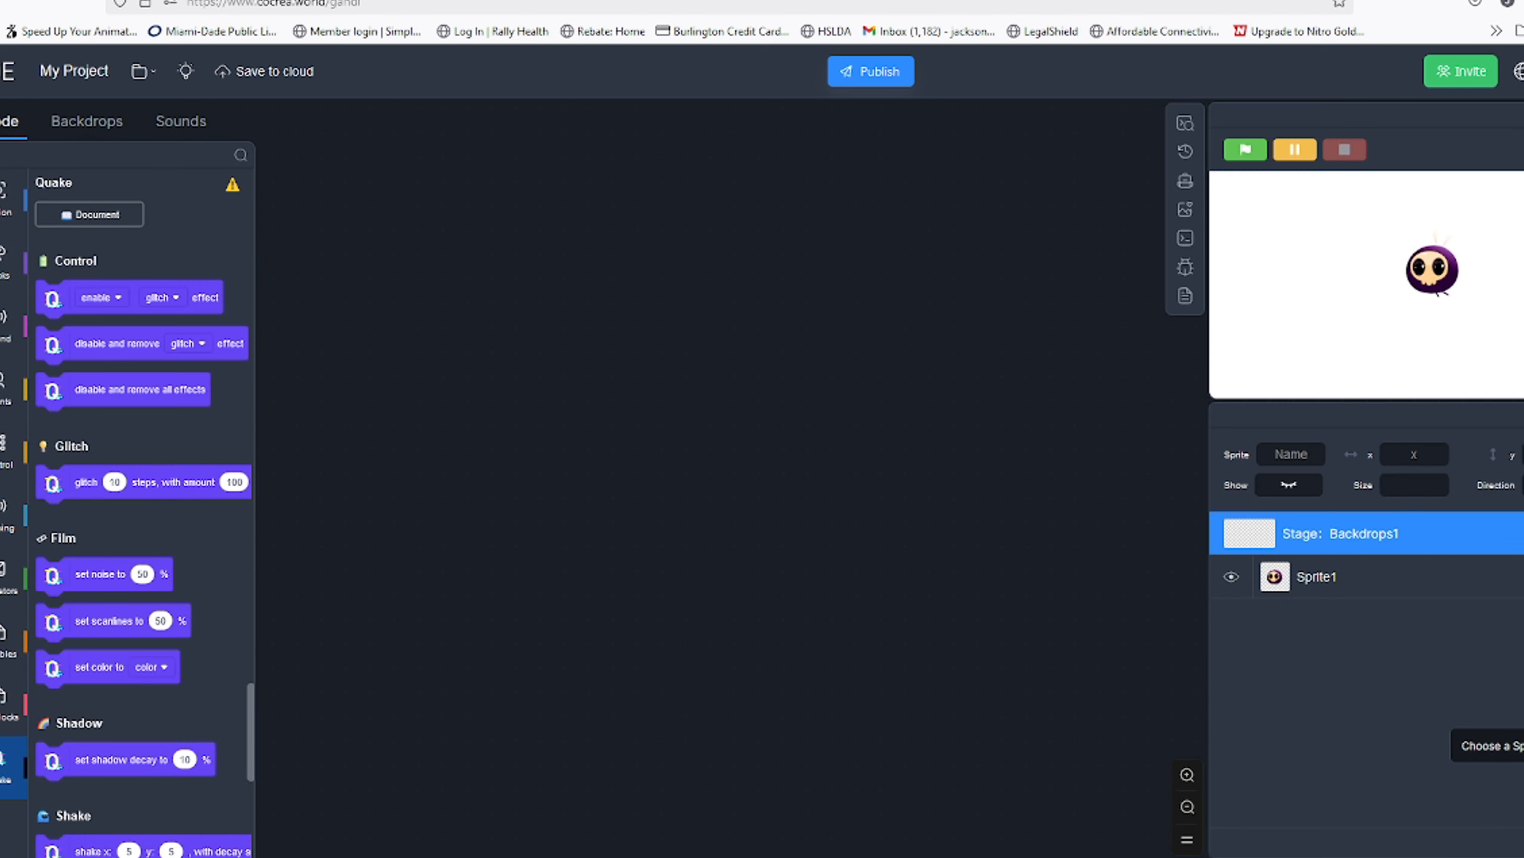
left_click(1523, 745)
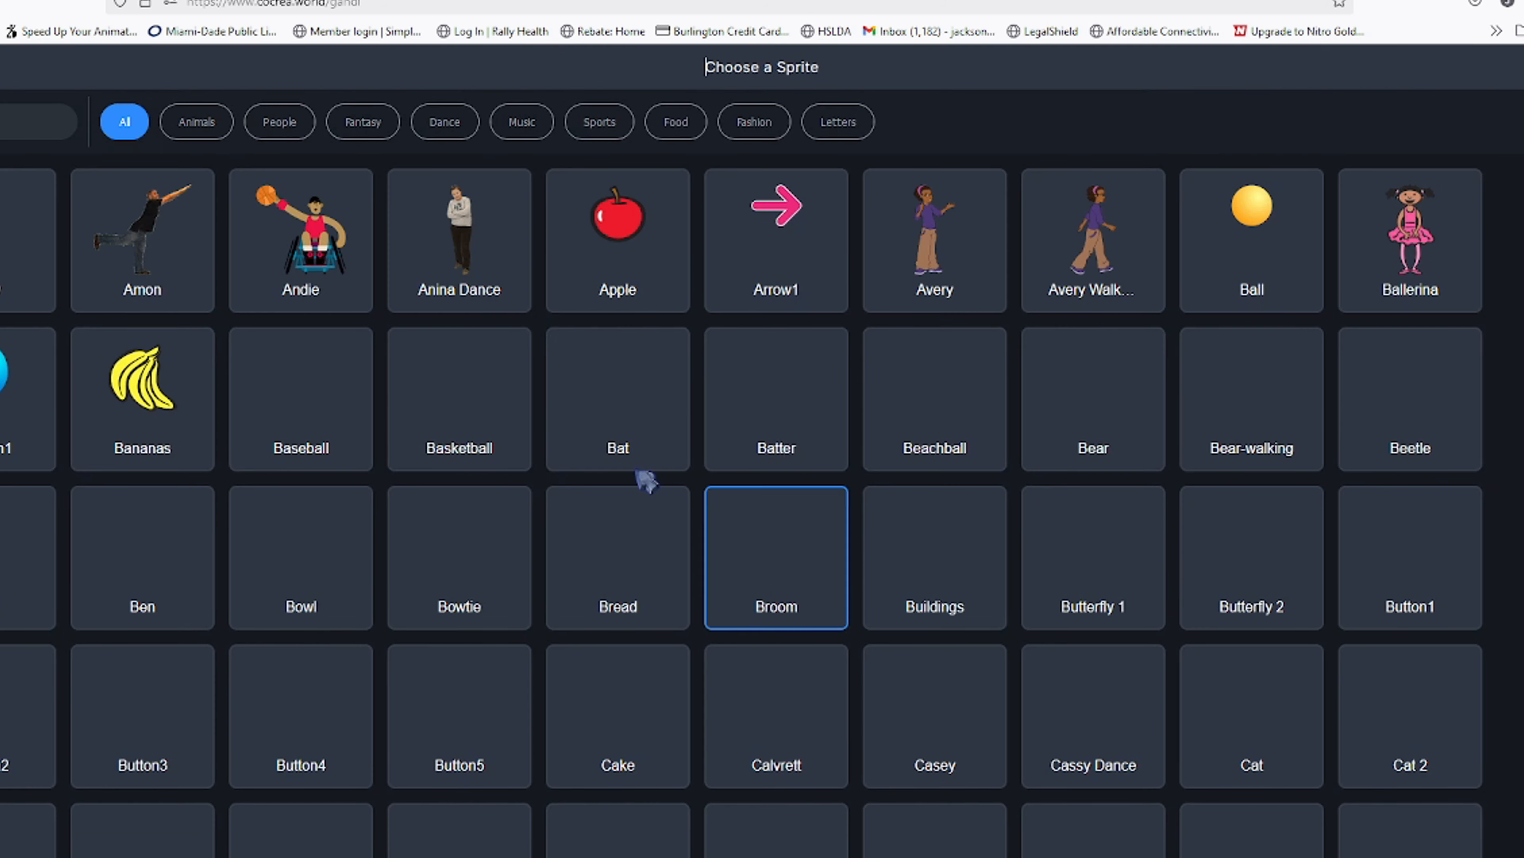
left_click(1, 66)
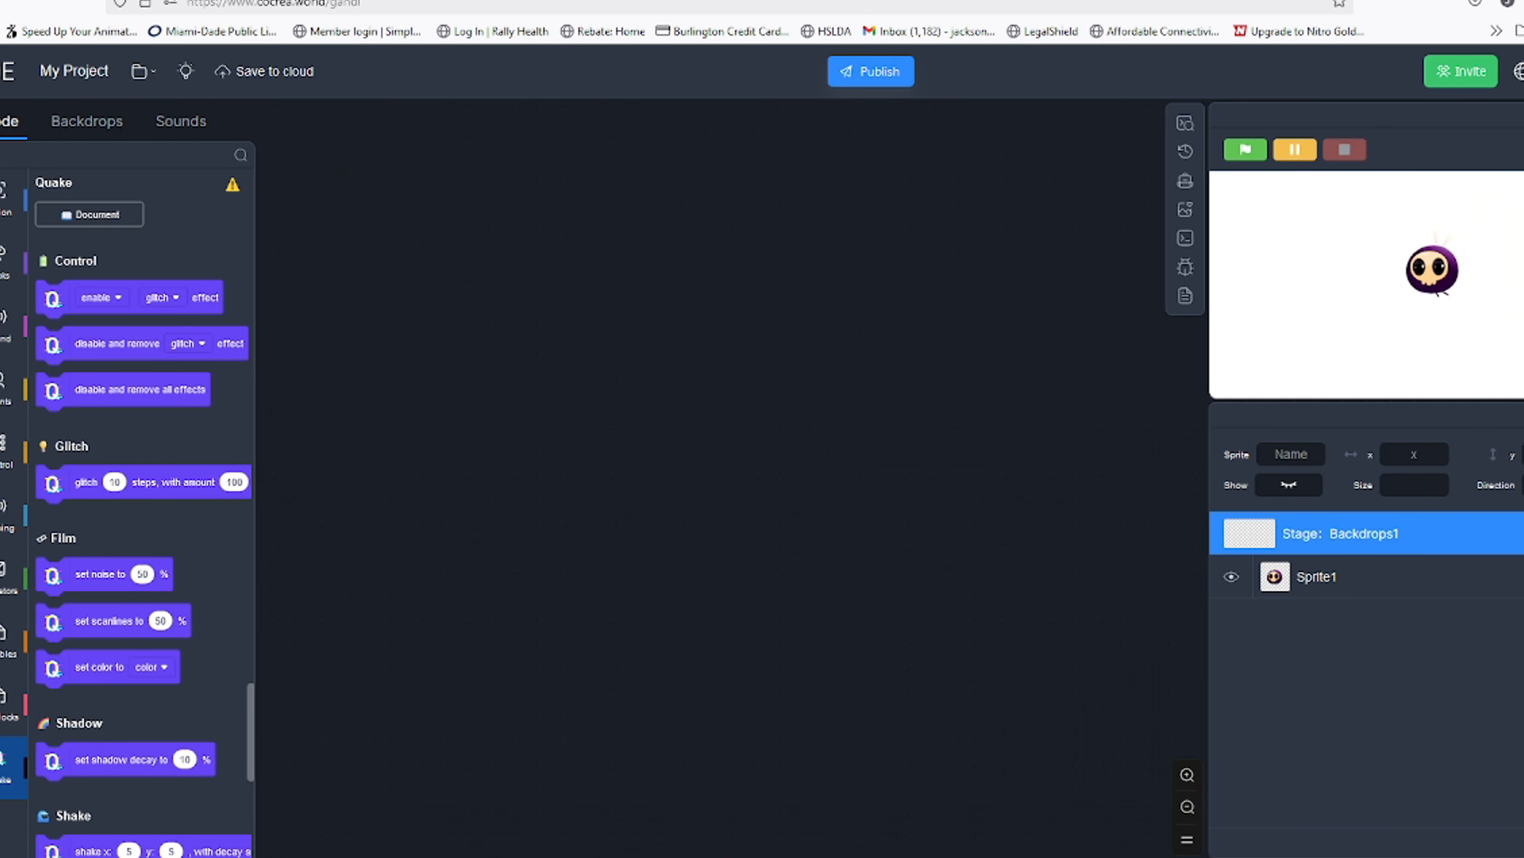
left_click(1520, 703)
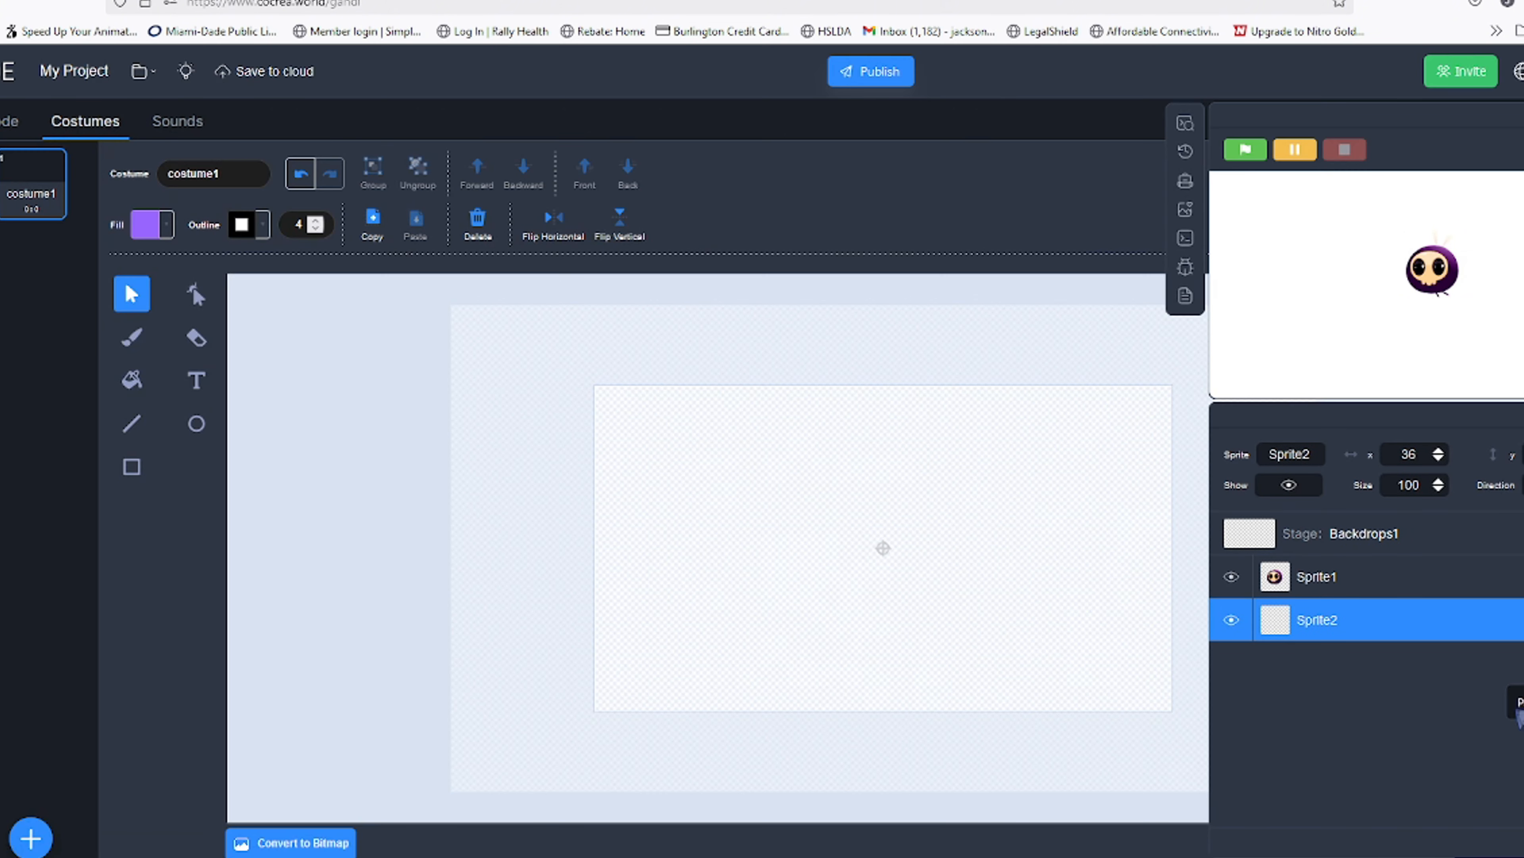
left_click(27, 841)
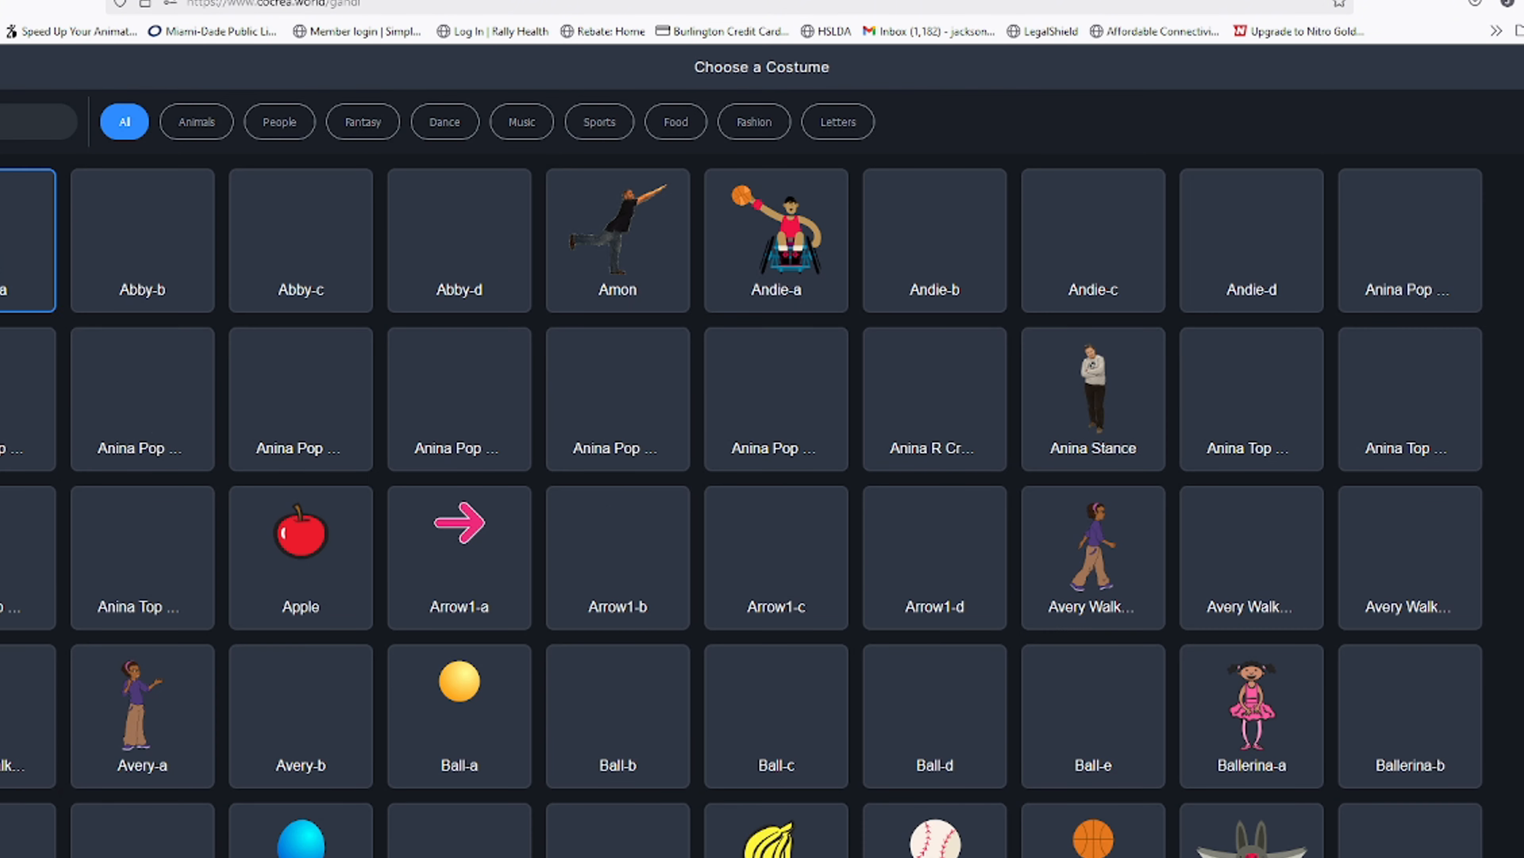
left_click(3, 66)
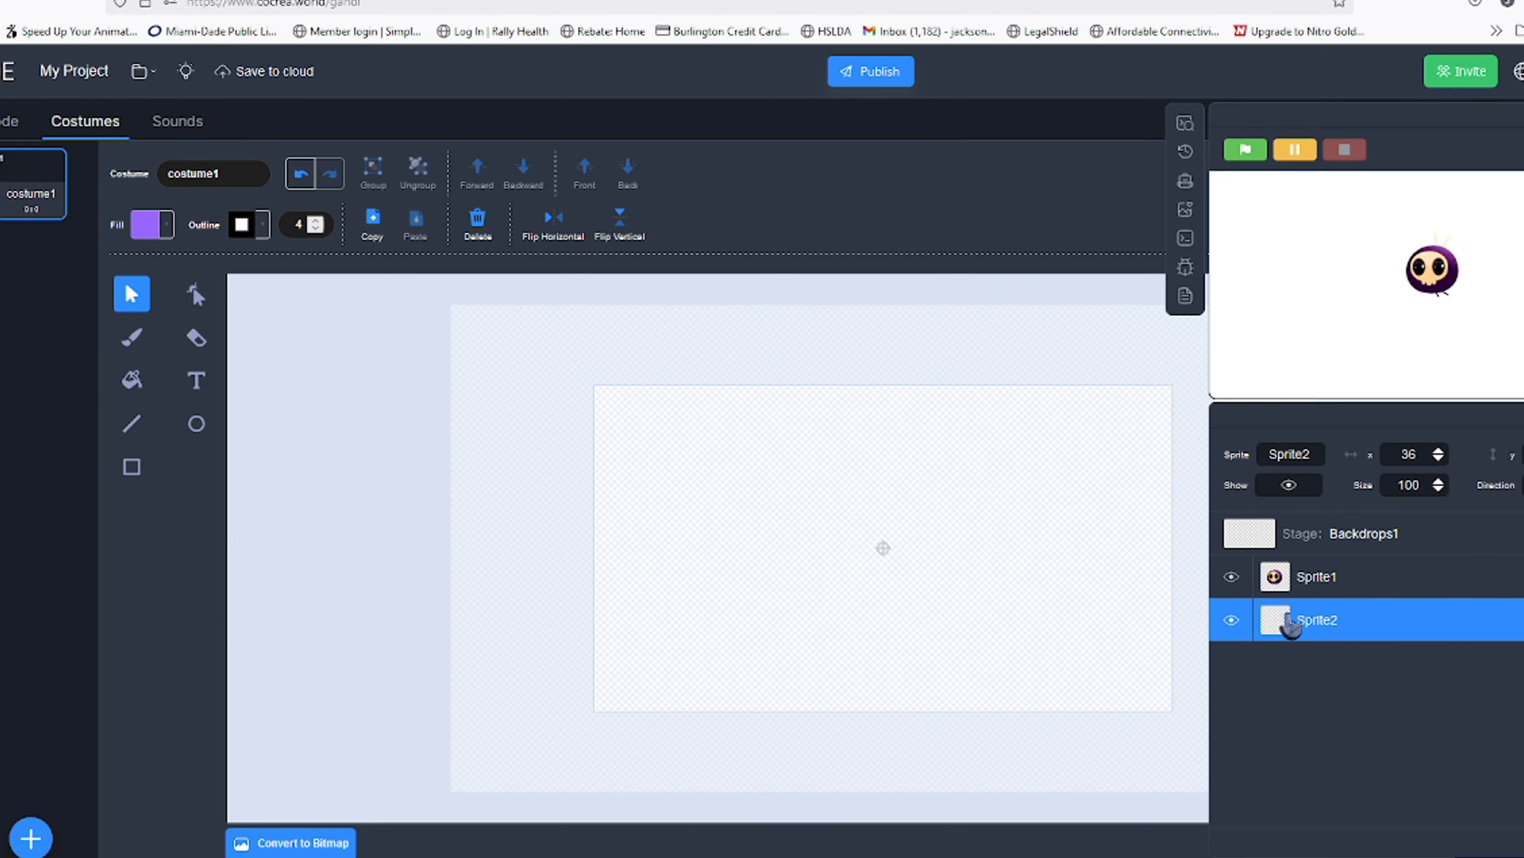
right_click(1290, 621)
left_click(1308, 702)
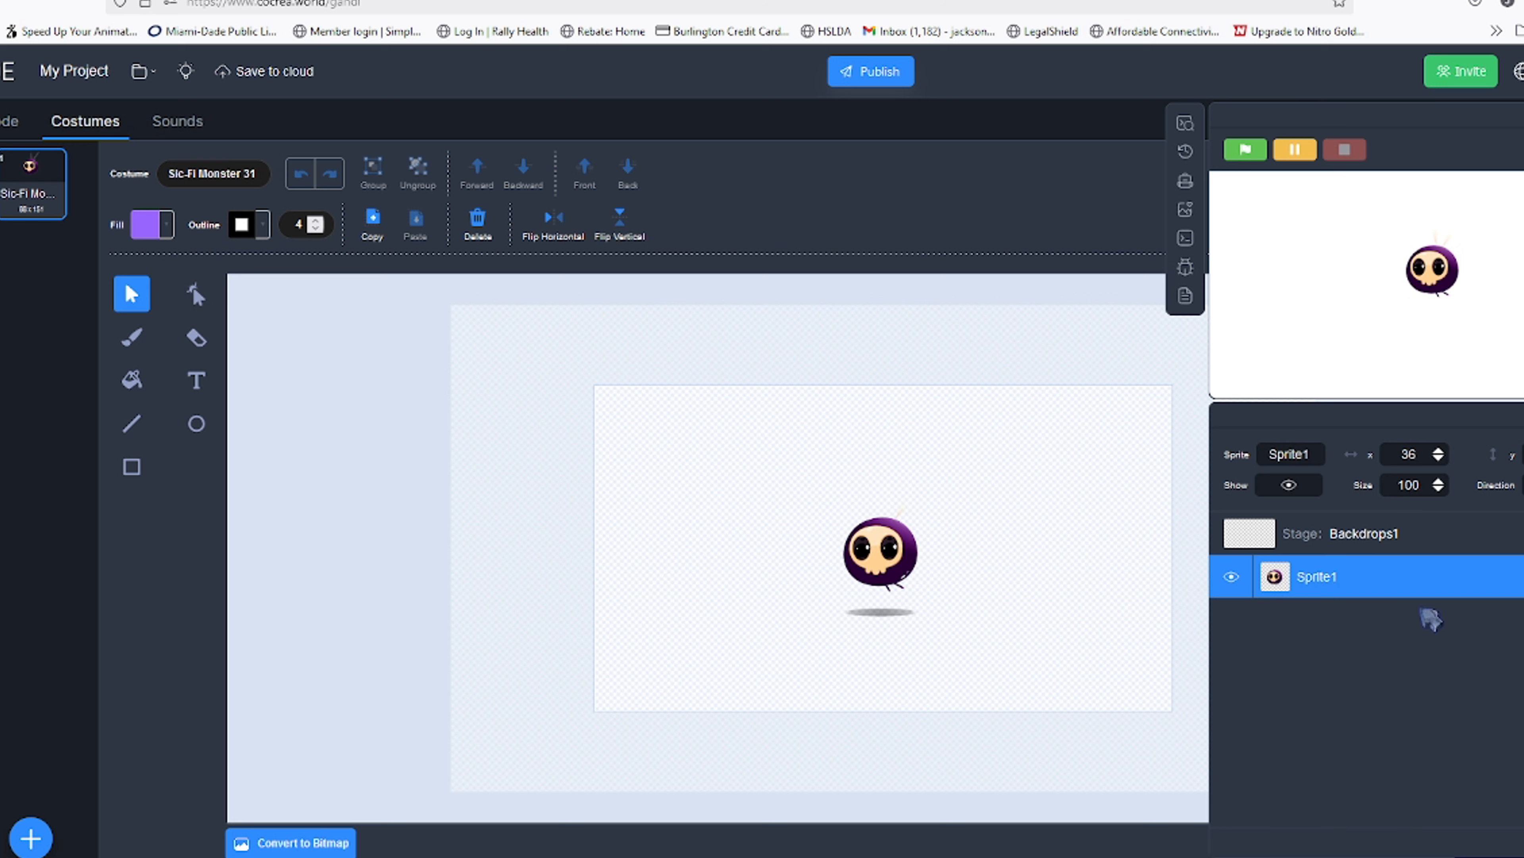
Add the Stars backdrop to the Stage from the backdrop library
left_click(1347, 534)
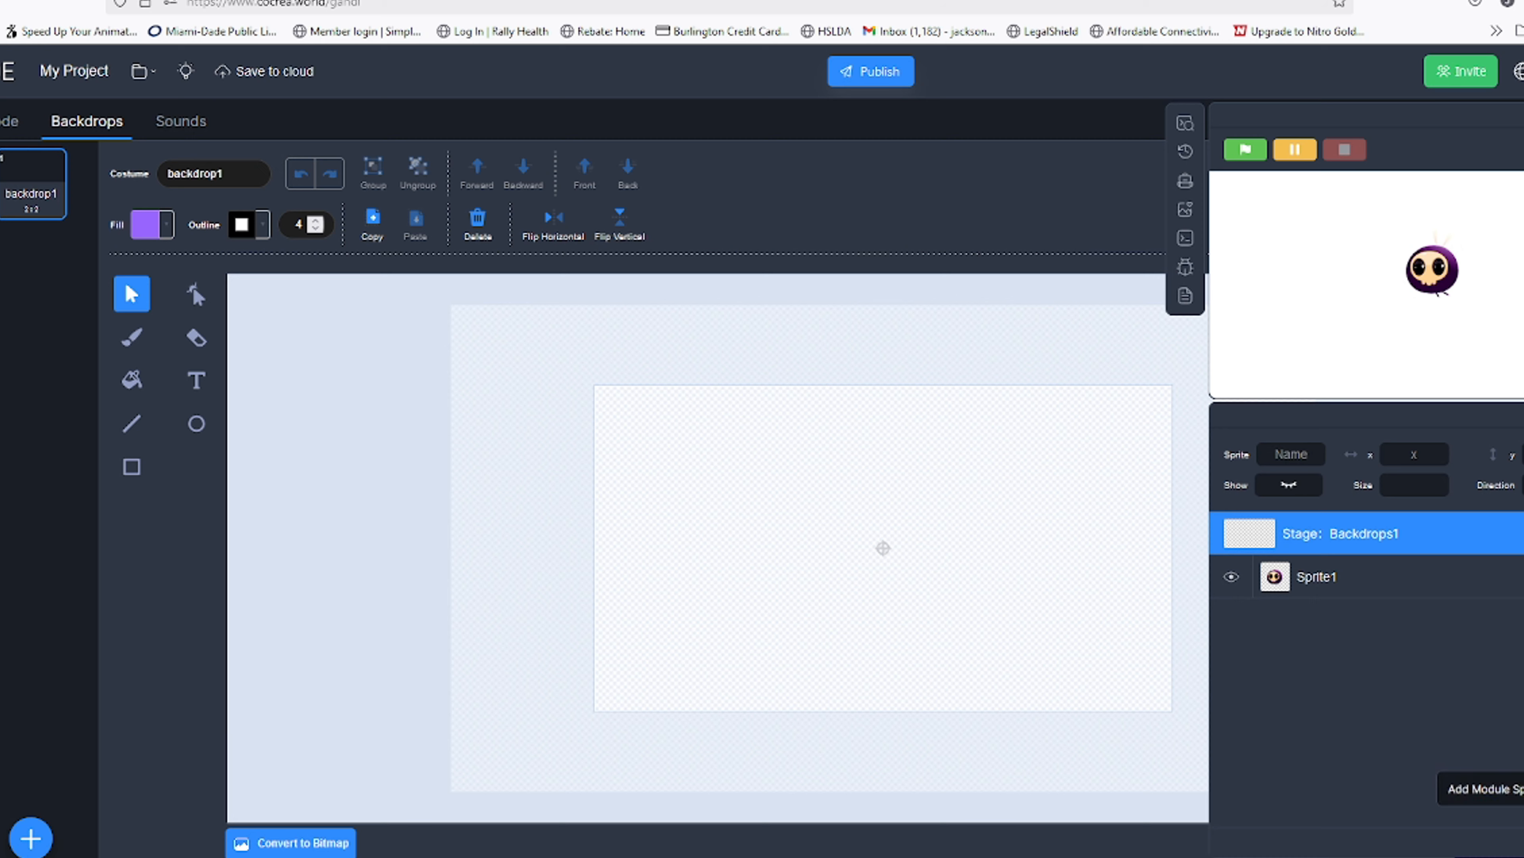
left_click(1523, 746)
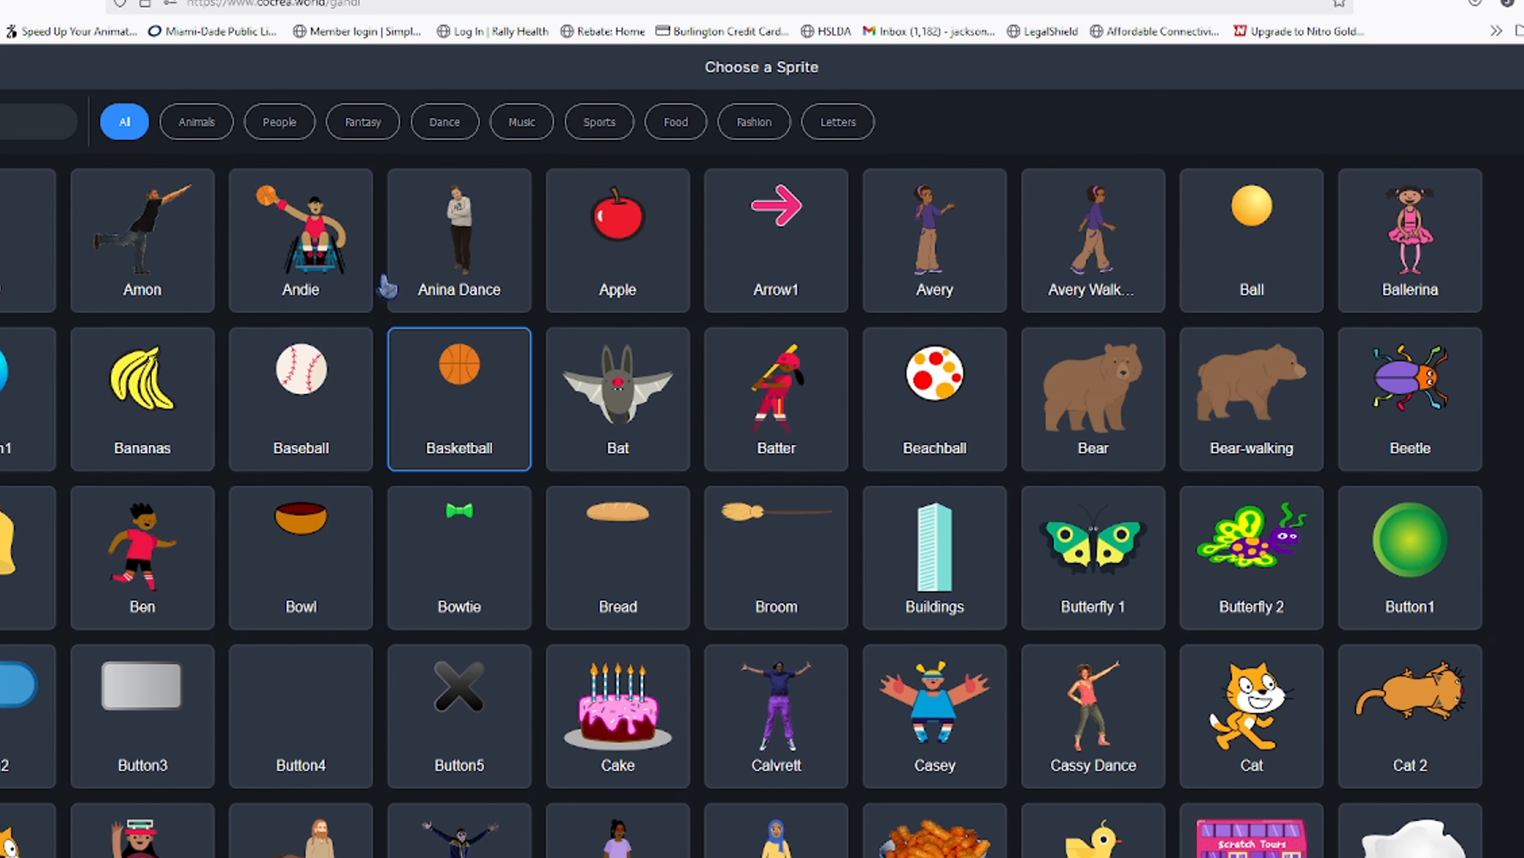
left_click(1, 67)
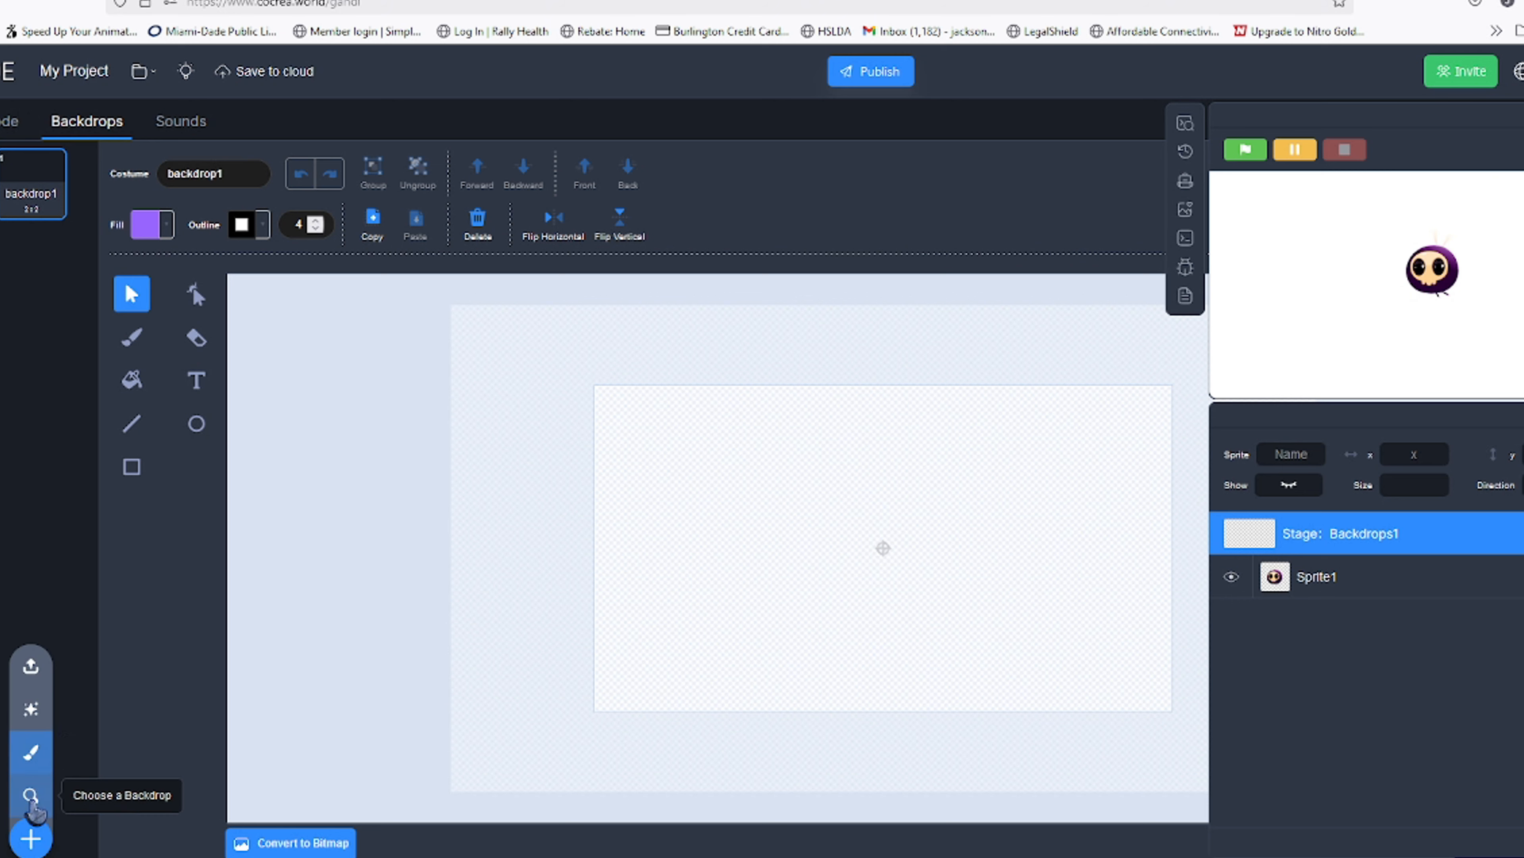
left_click(31, 794)
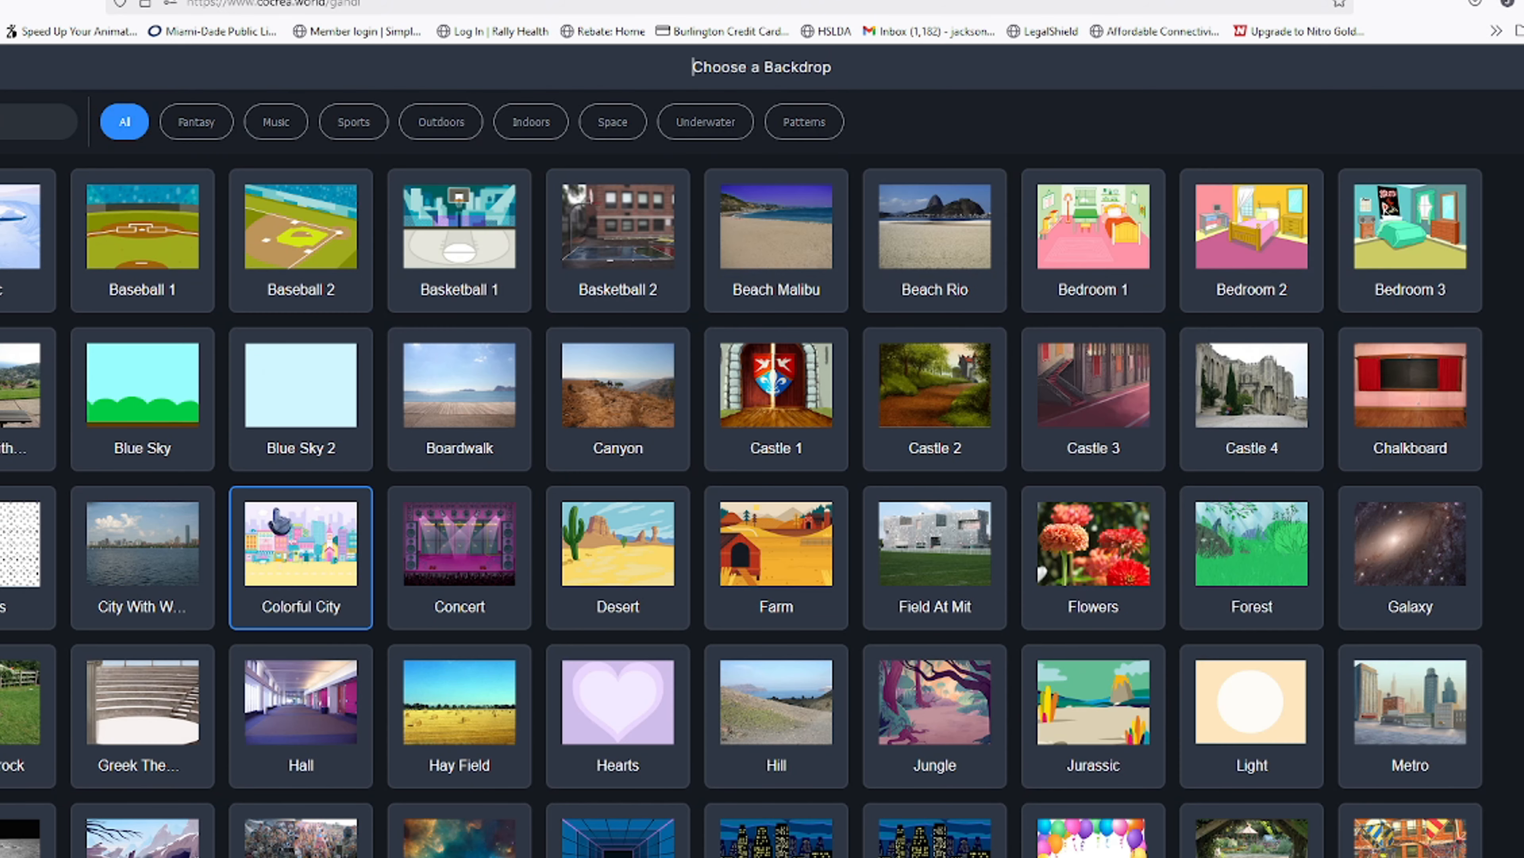
scroll(496, 647, "down", 7)
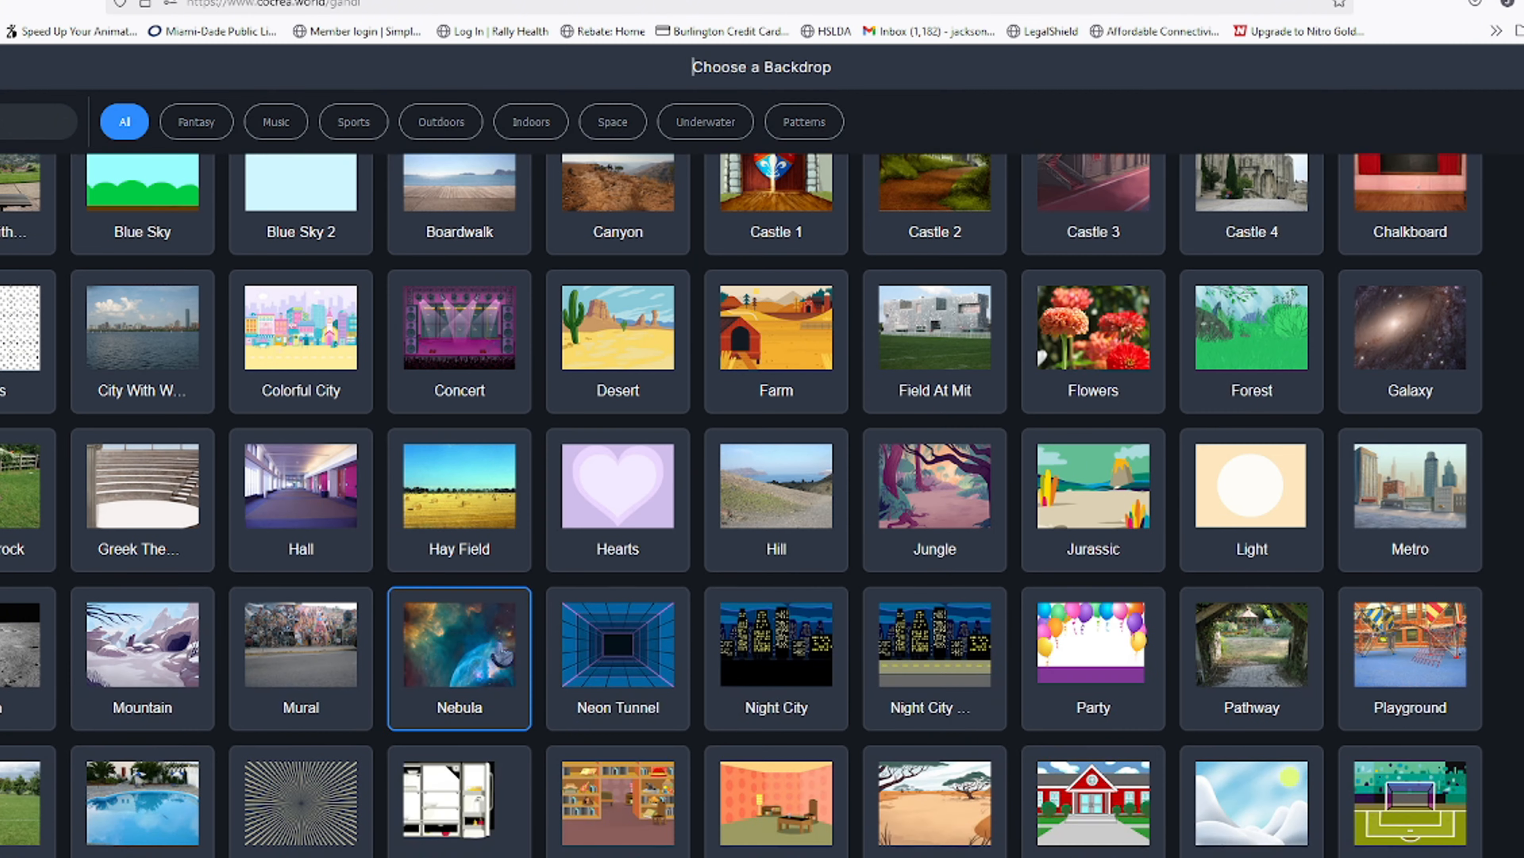
scroll(553, 651, "down", 5)
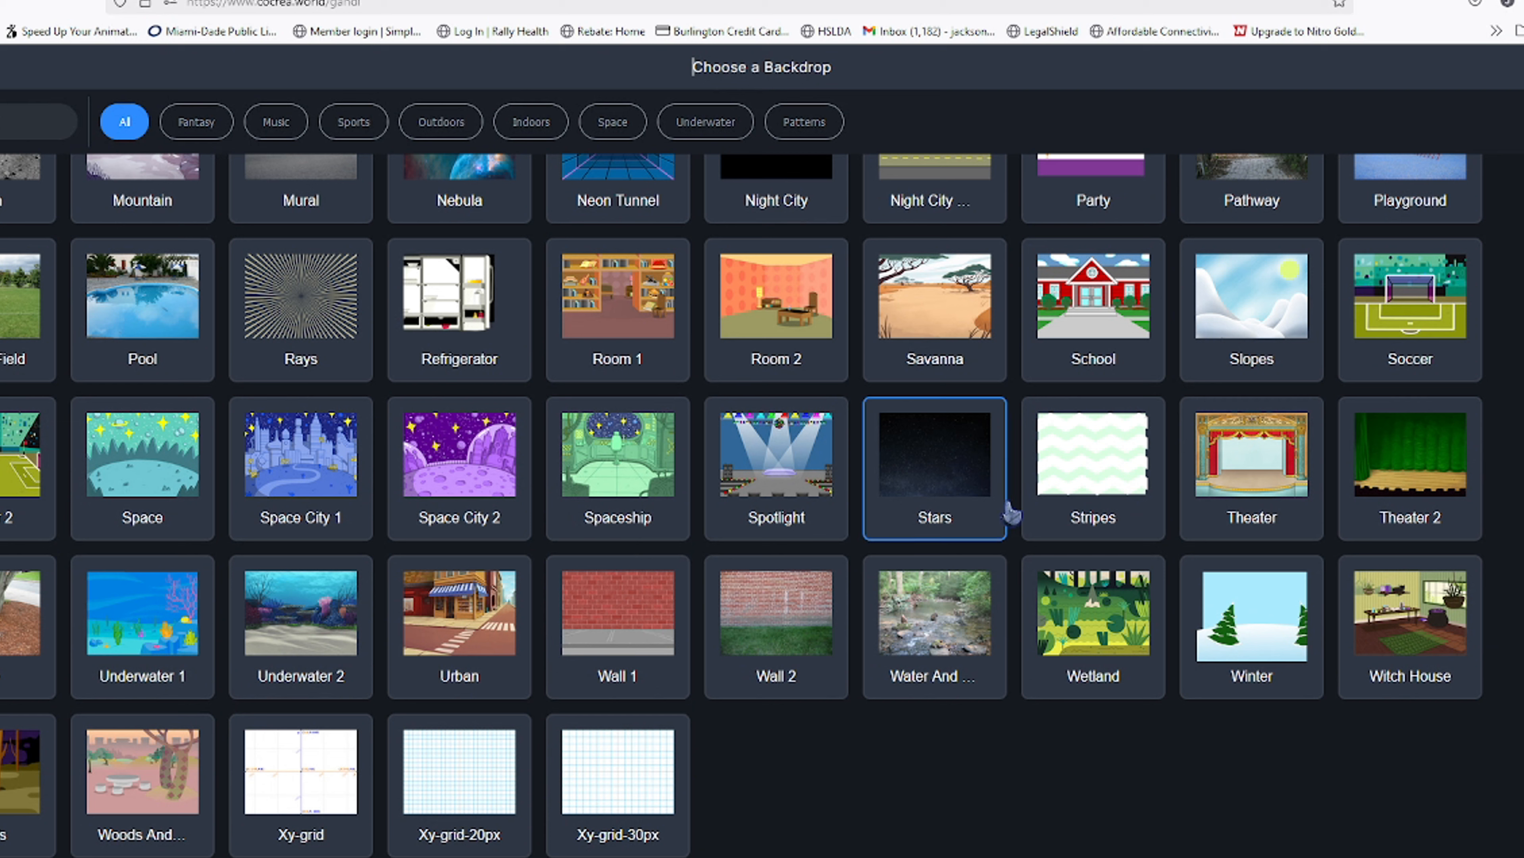
left_click(976, 504)
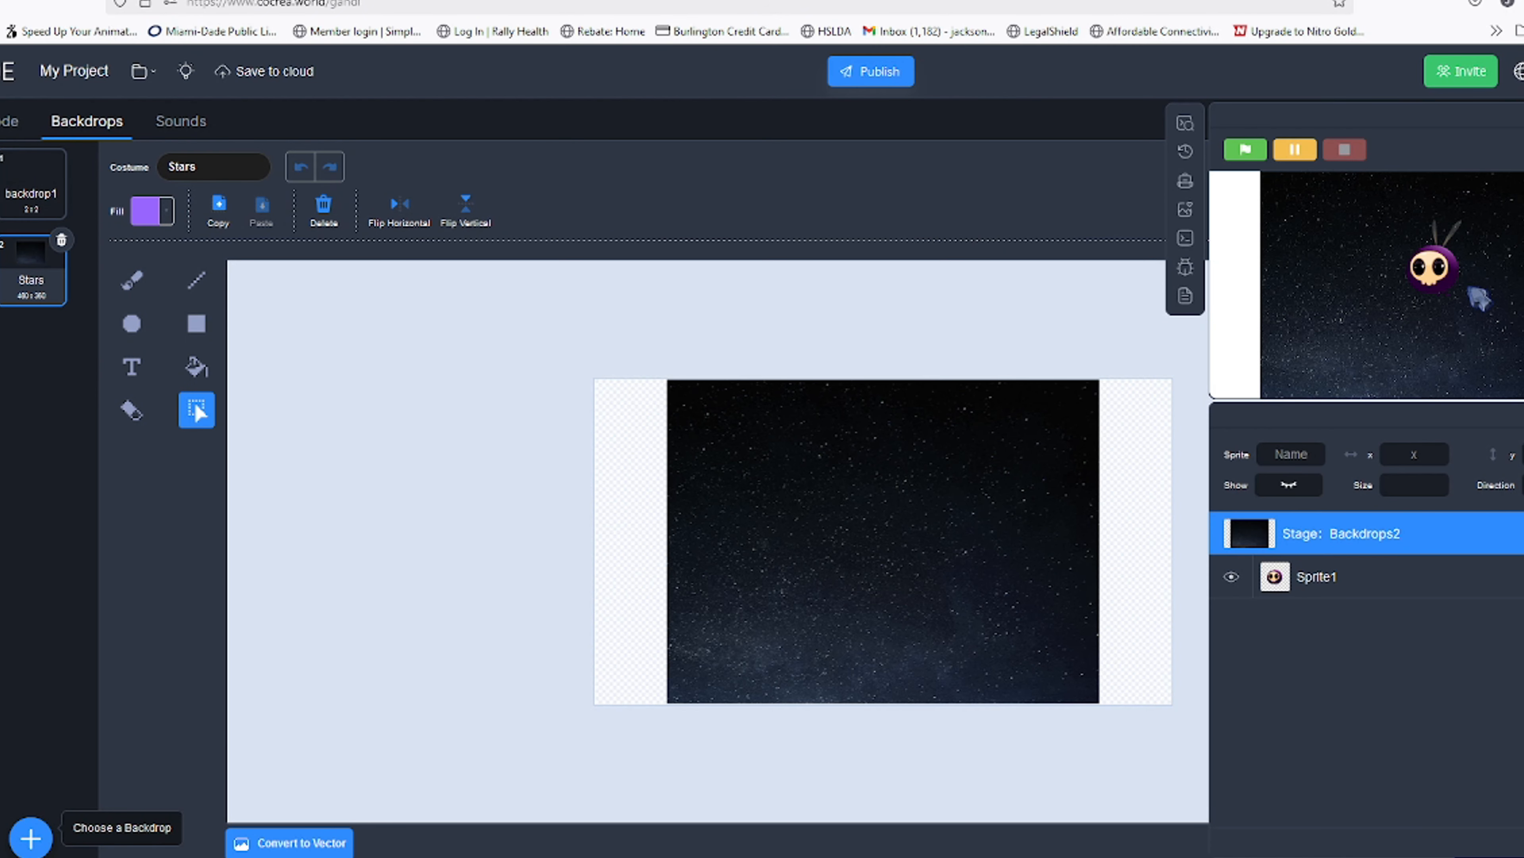
Move the monster slightly lower on the stage and delete the Stars backdrop
left_click_drag(1426, 274, 1396, 318)
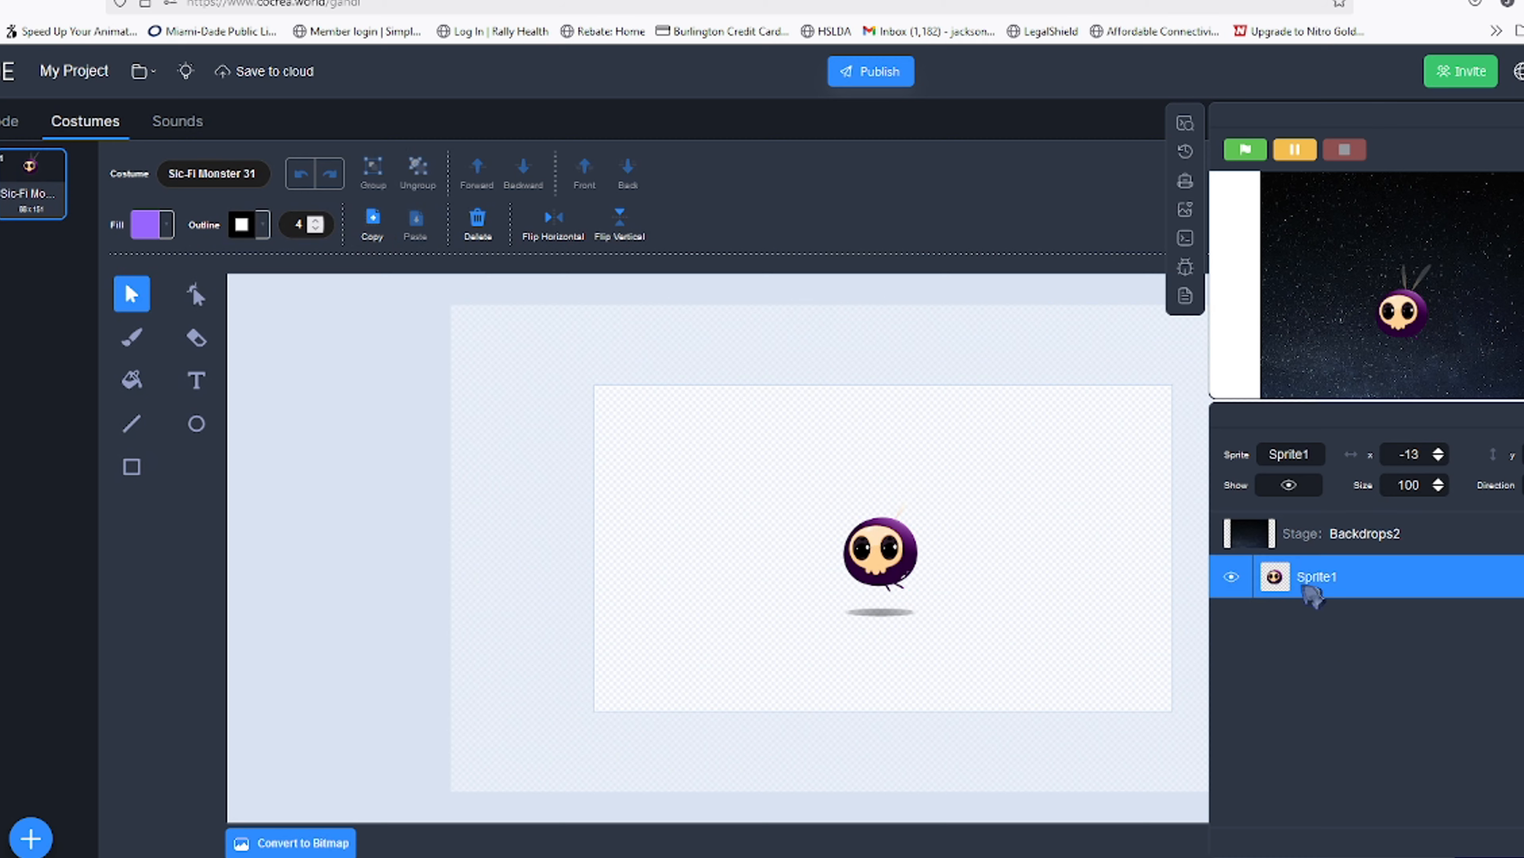
left_click(1314, 534)
left_click(61, 240)
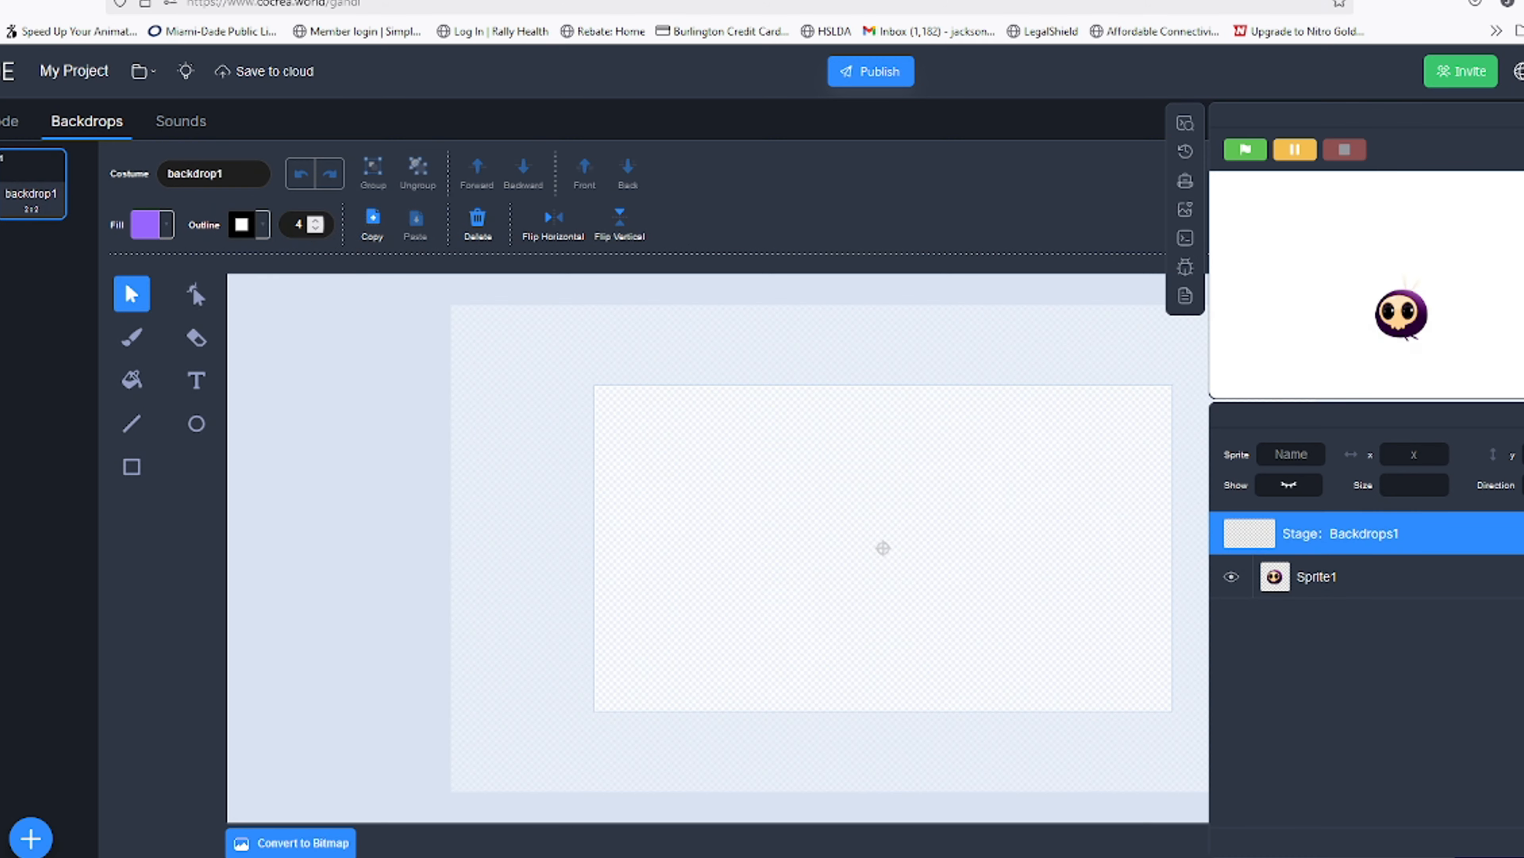
Add the Blue Sky 2 backdrop to the Stage from the backdrop library
mouse_move(31, 837)
left_click(27, 793)
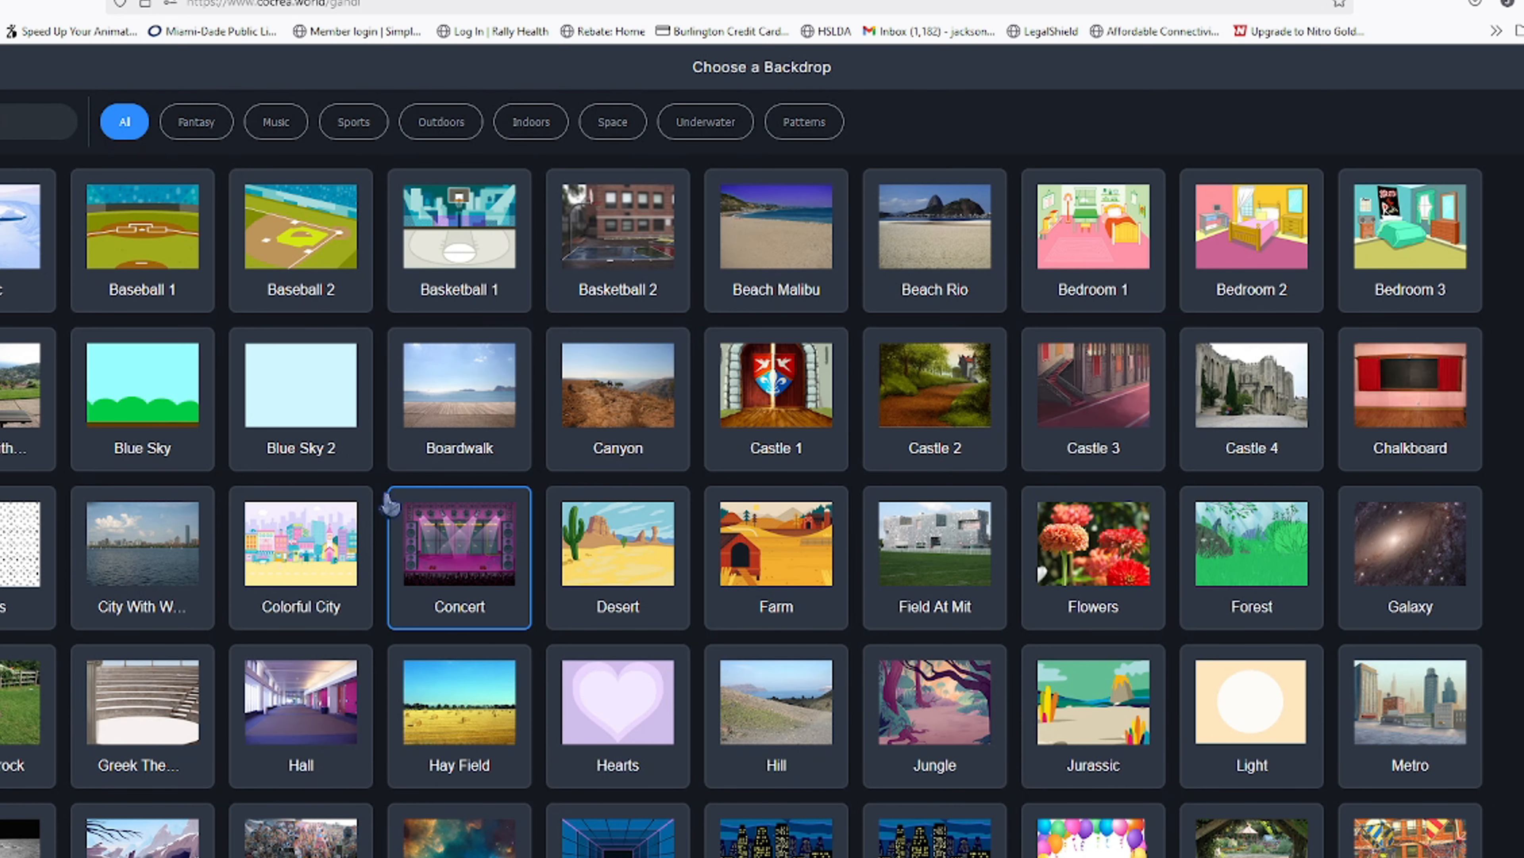
left_click(300, 396)
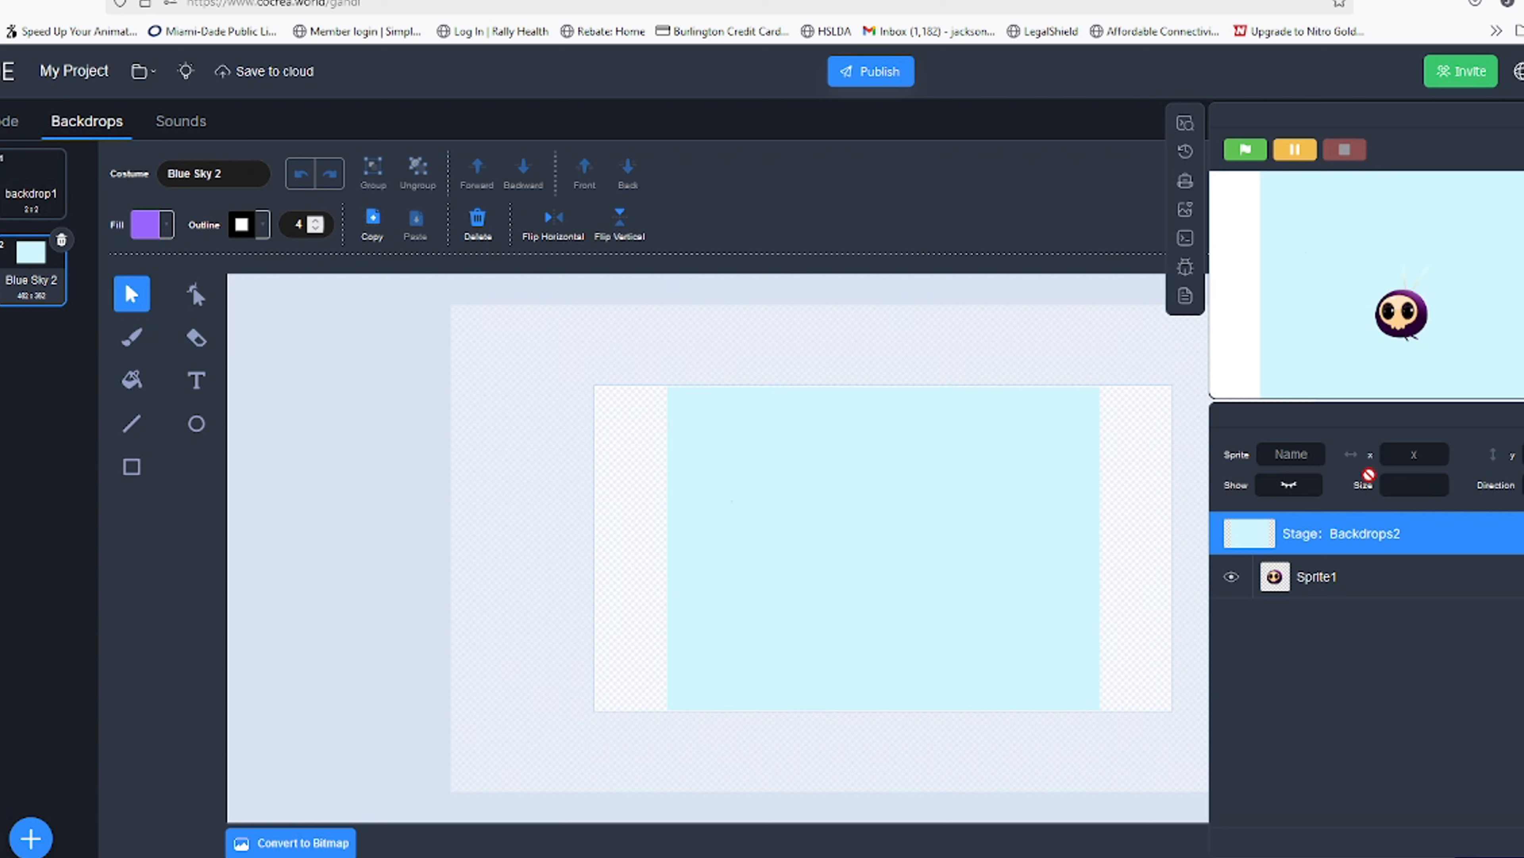
Select the Blue Sky 2 image and stretch it wider so it covers the whole backdrop canvas
left_click_drag(558, 330, 1049, 729)
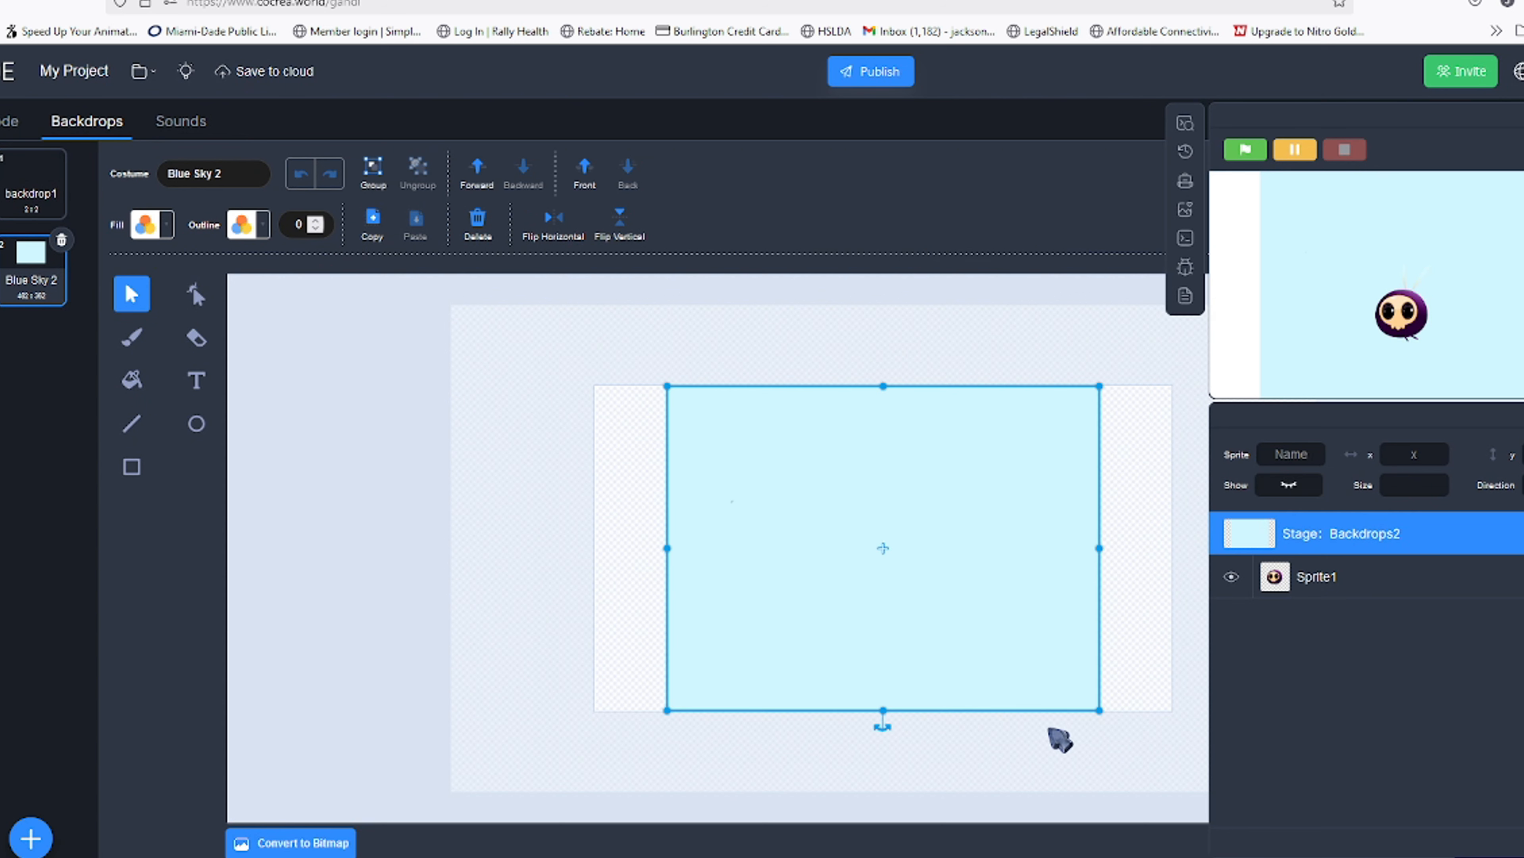
left_click_drag(668, 549, 446, 549)
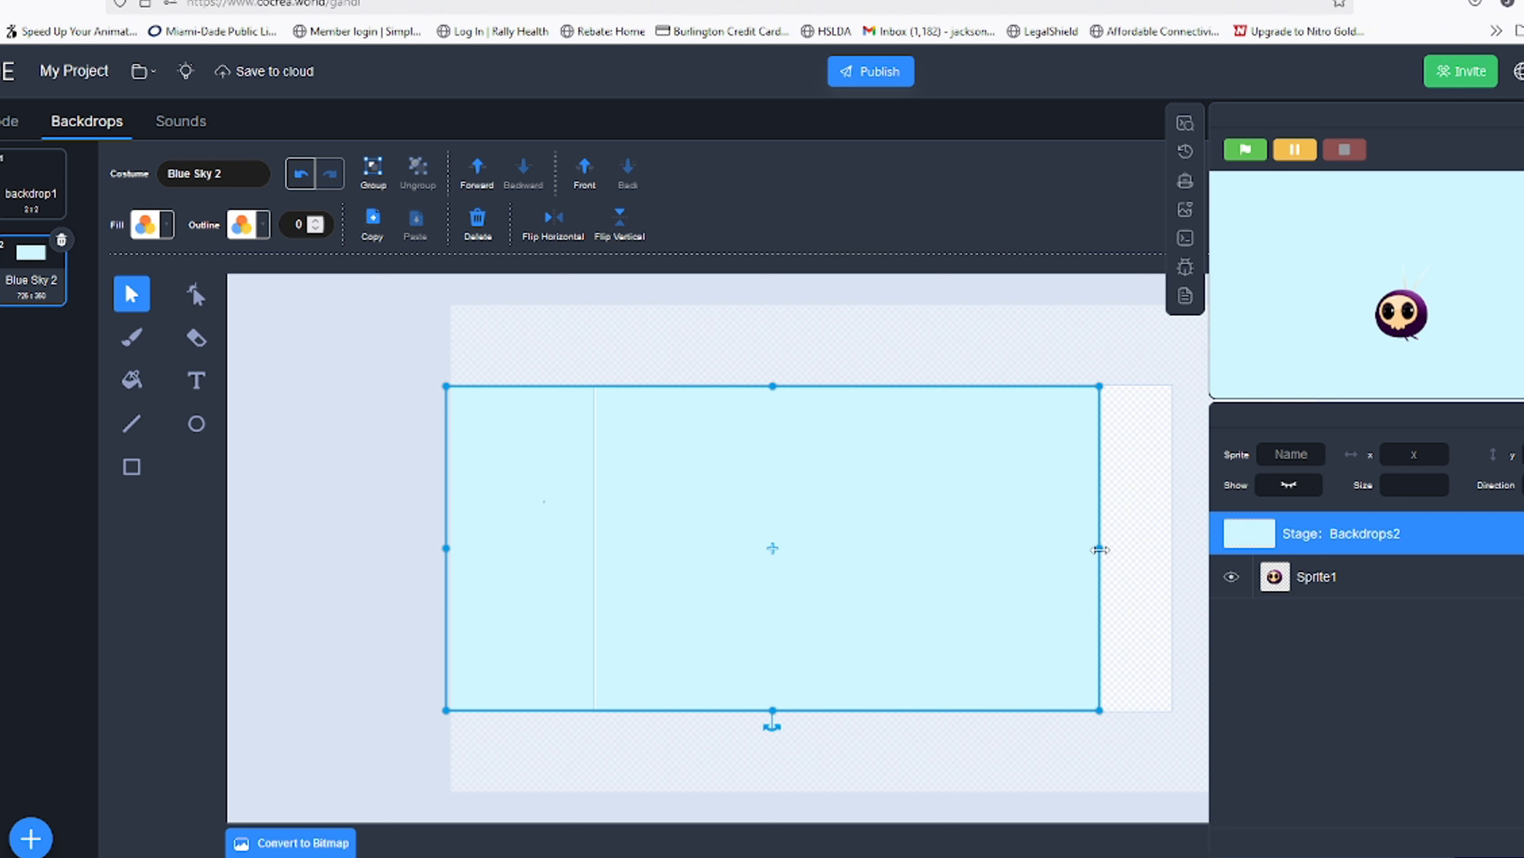
left_click_drag(1085, 559, 969, 586)
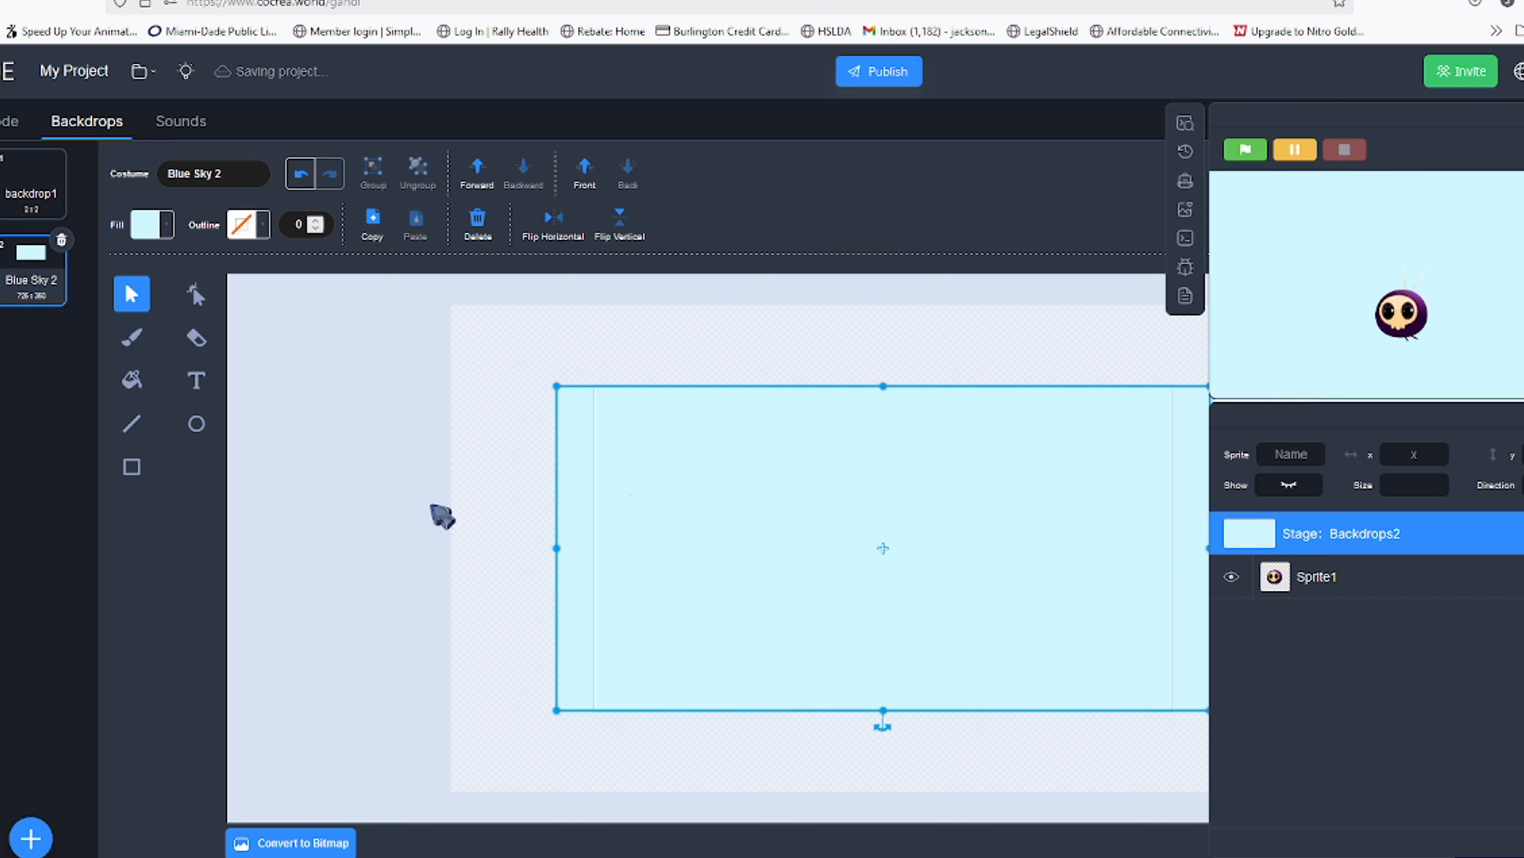
left_click(414, 514)
In Sprite1's code, start a script with a when green flag clicked hat and a forever loop
left_click(15, 123)
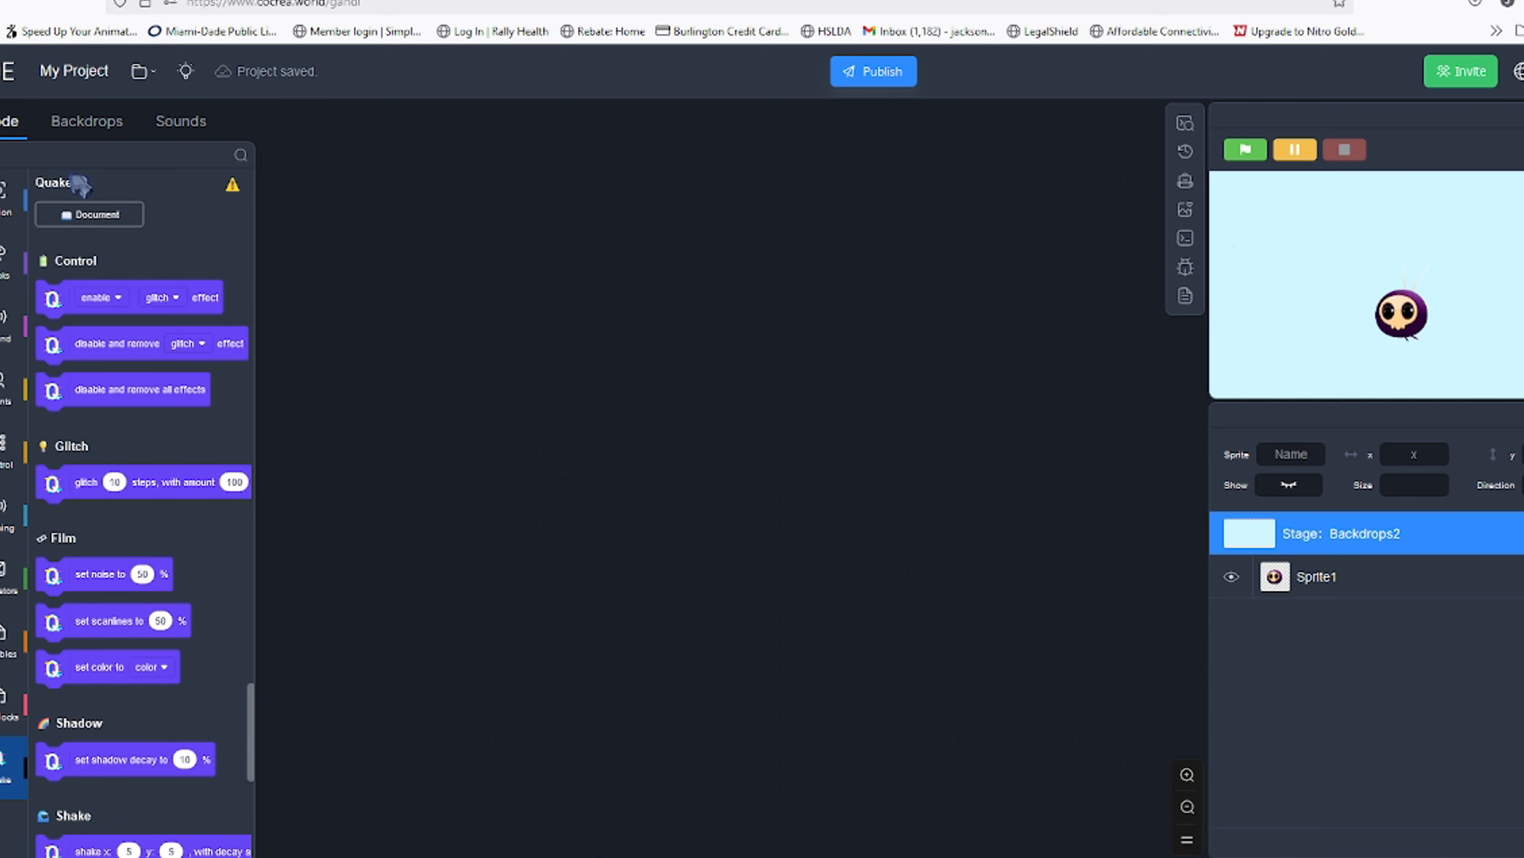
left_click(1323, 594)
left_click(6, 325)
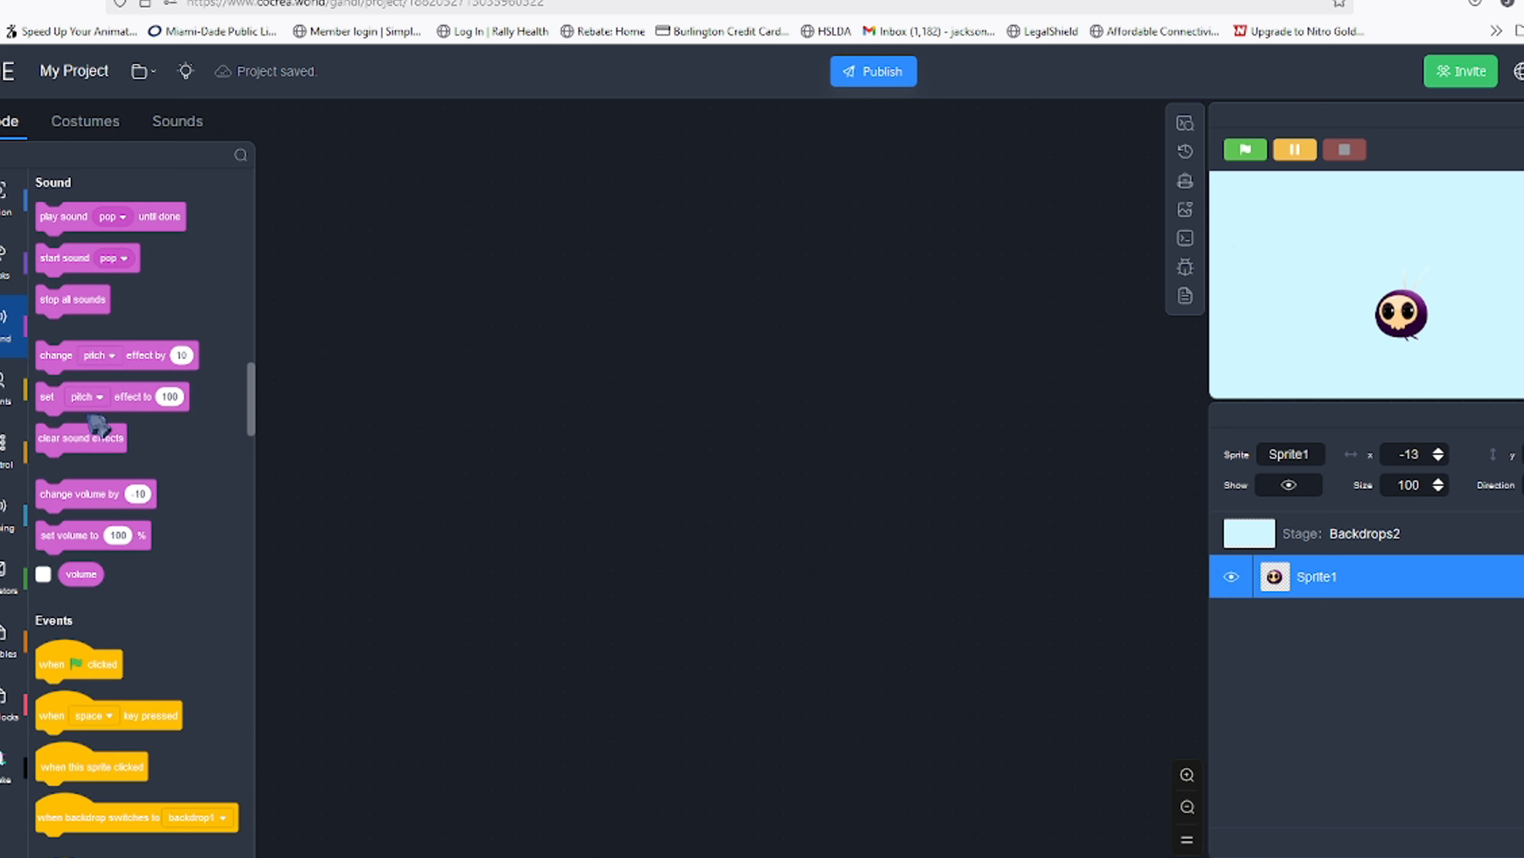
left_click_drag(97, 668, 544, 533)
scroll(117, 655, "down", 5)
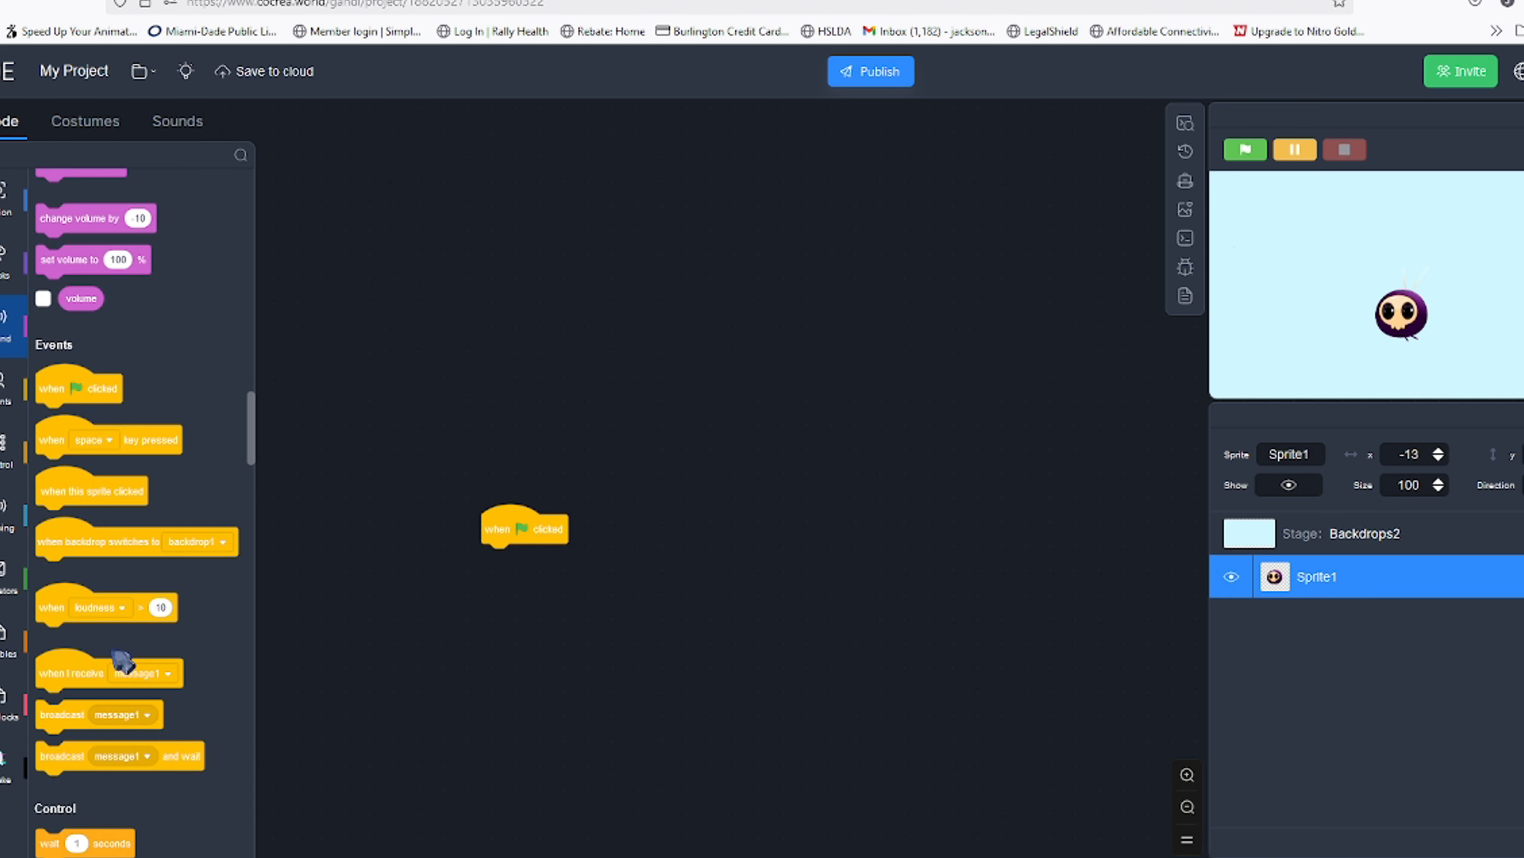
scroll(120, 651, "down", 3)
left_click_drag(119, 640, 521, 646)
Put move 10 steps and point towards mouse-pointer blocks inside the forever loop
left_click(6, 198)
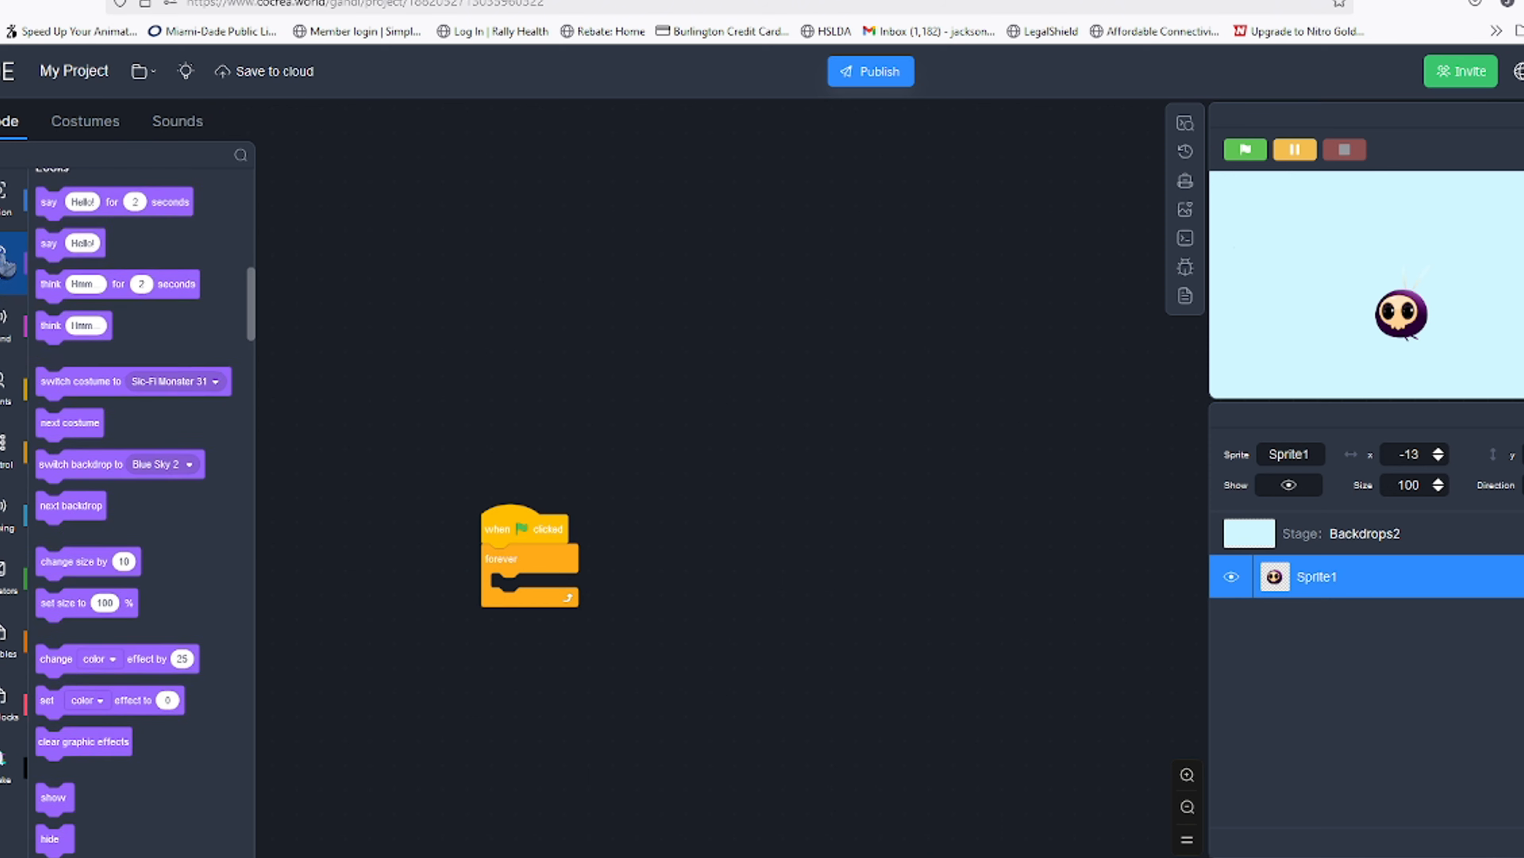
left_click_drag(133, 257, 522, 592)
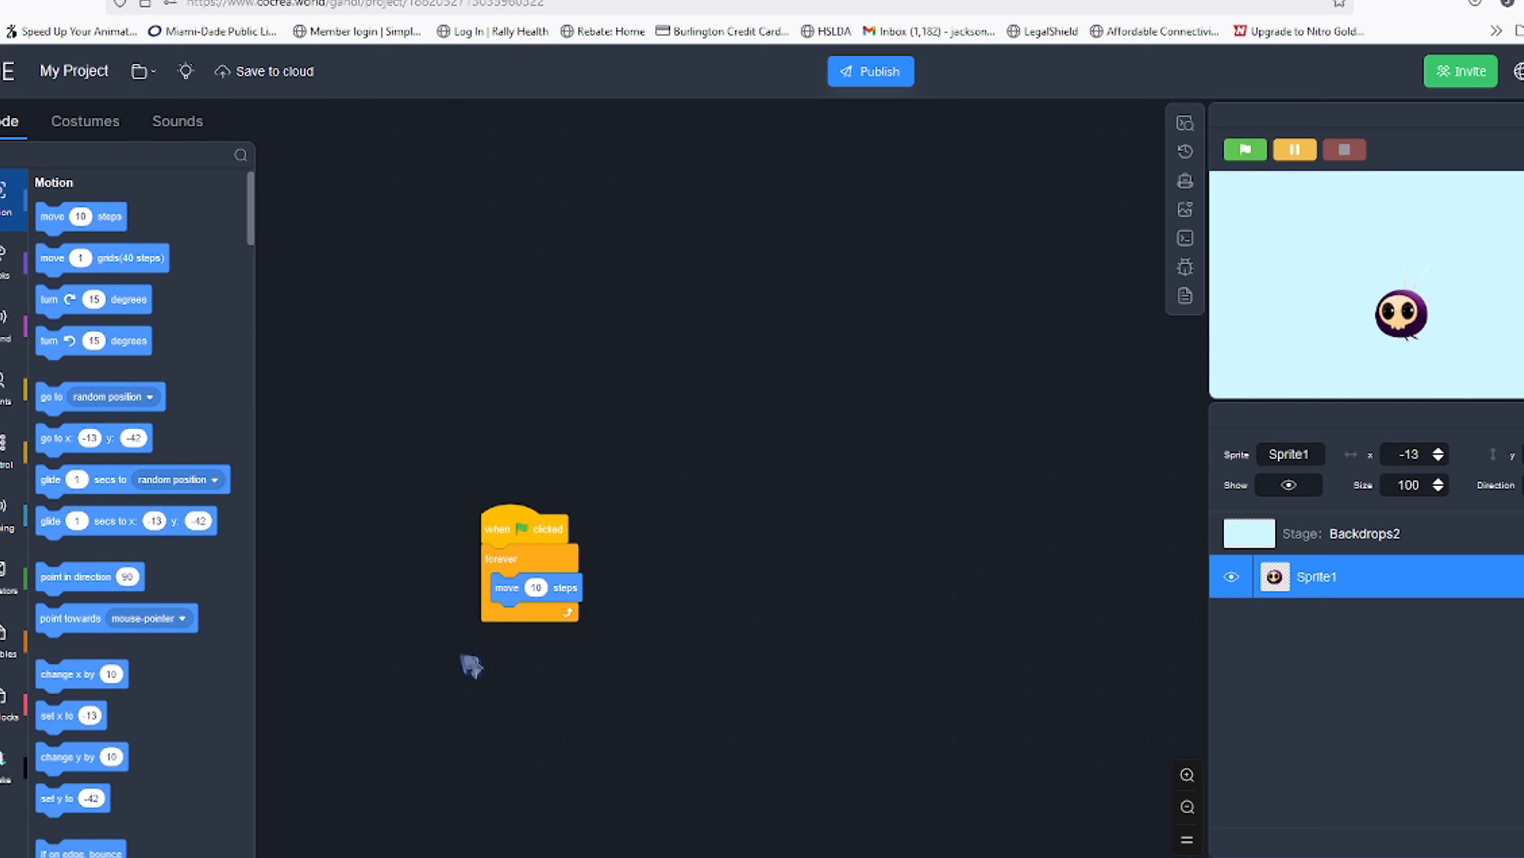
scroll(117, 491, "down", 2)
scroll(118, 491, "up", 2)
scroll(70, 523, "down", 3)
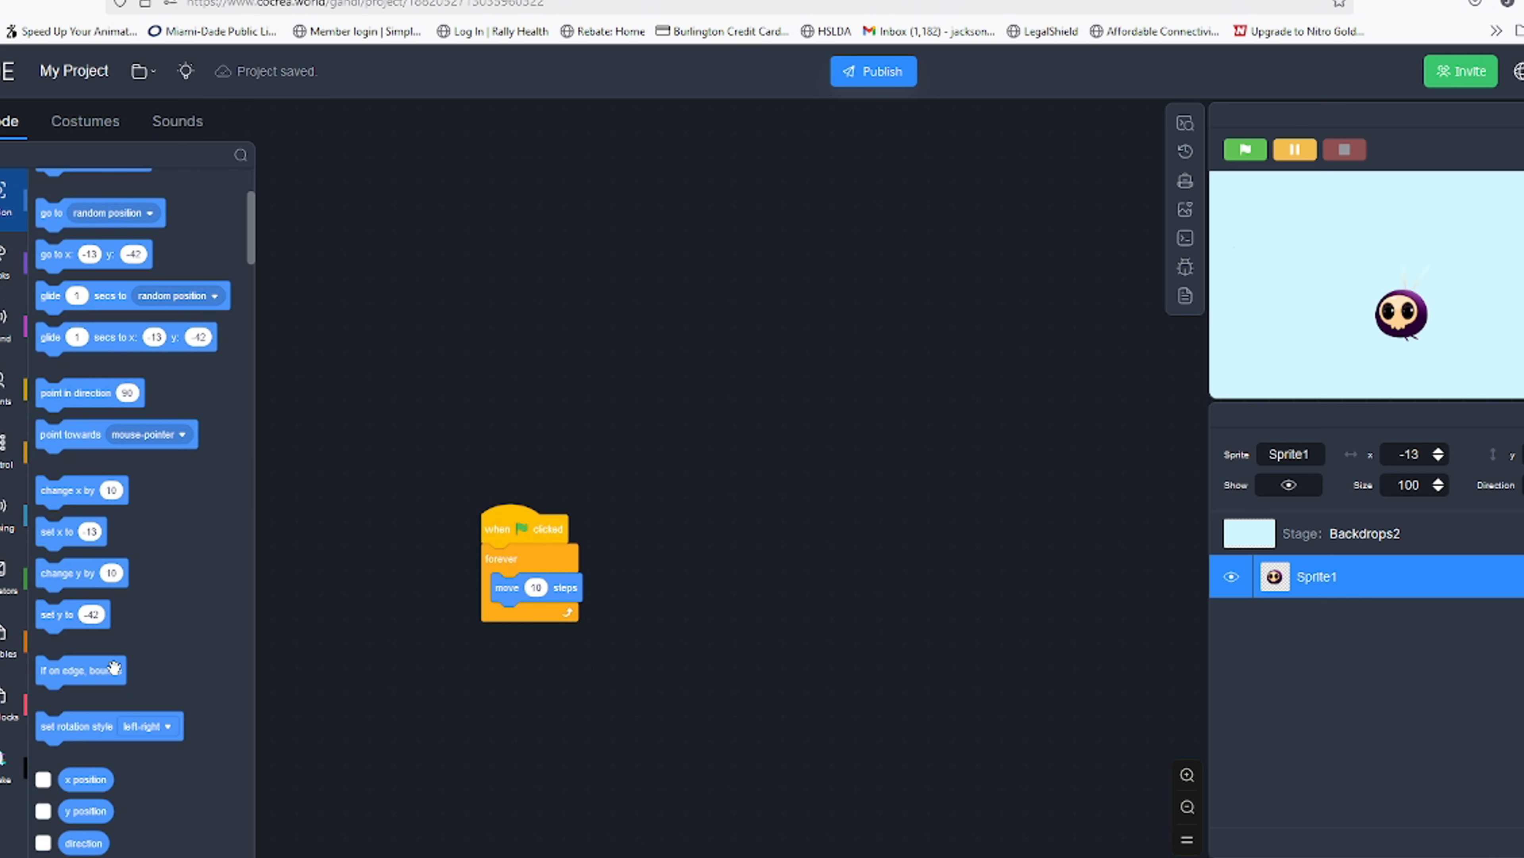
left_click_drag(55, 438, 611, 625)
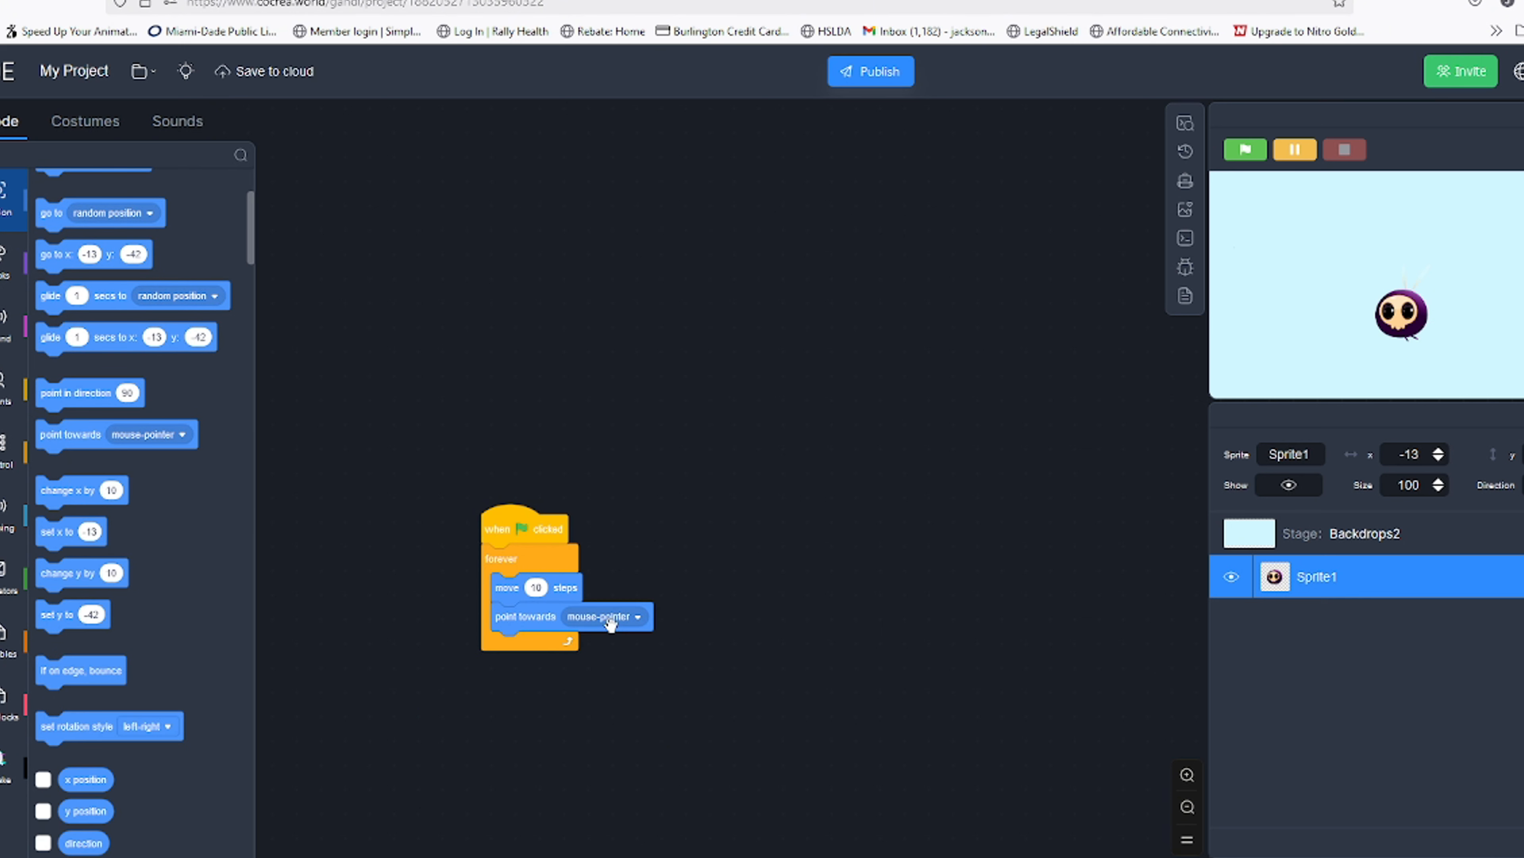
Run the script with the green flag, then stop it
left_click(1243, 170)
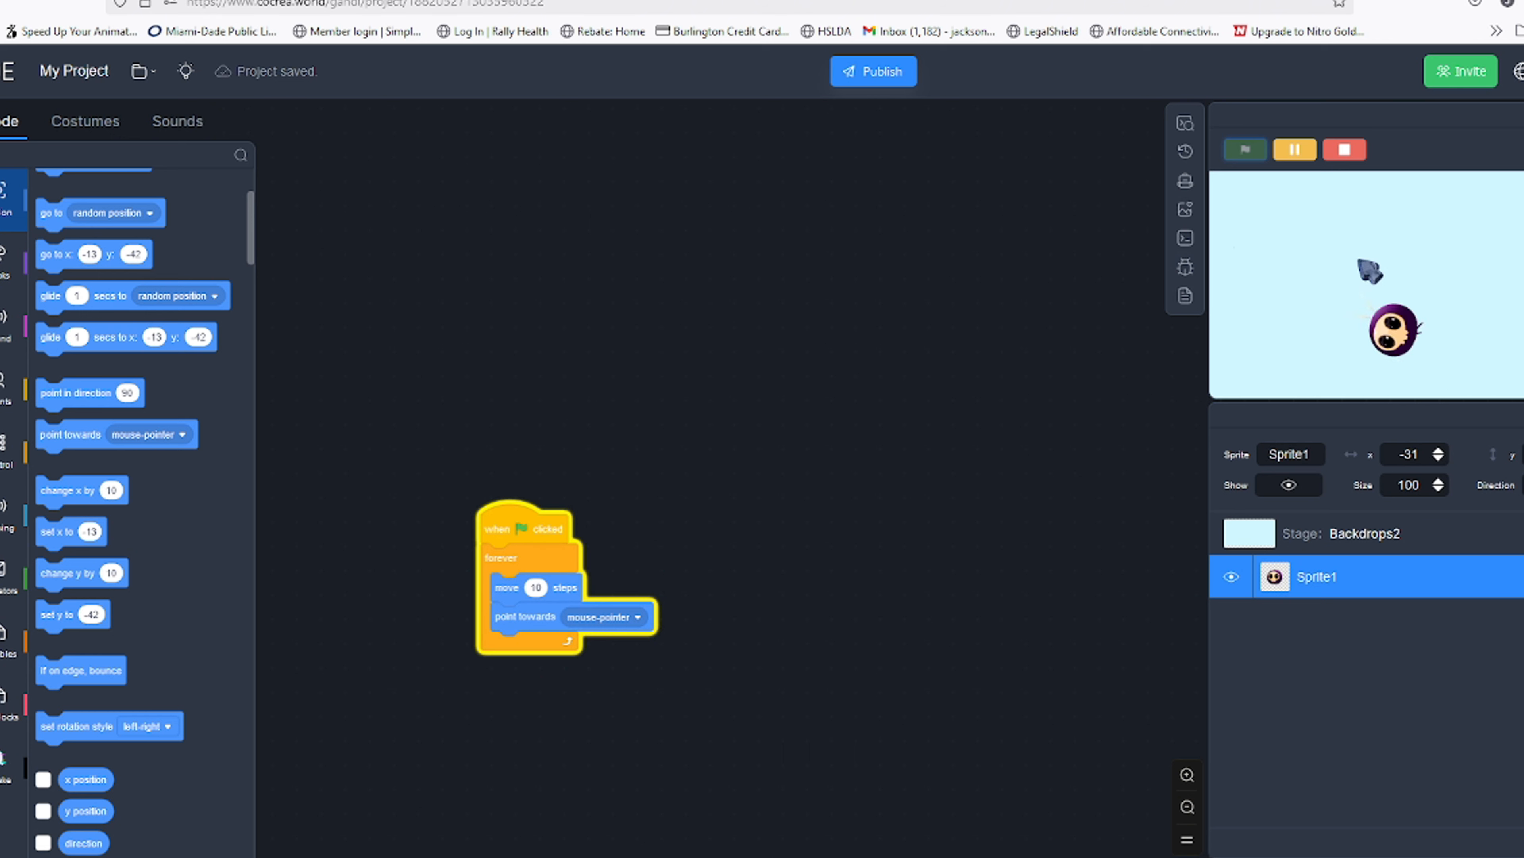
left_click(1345, 150)
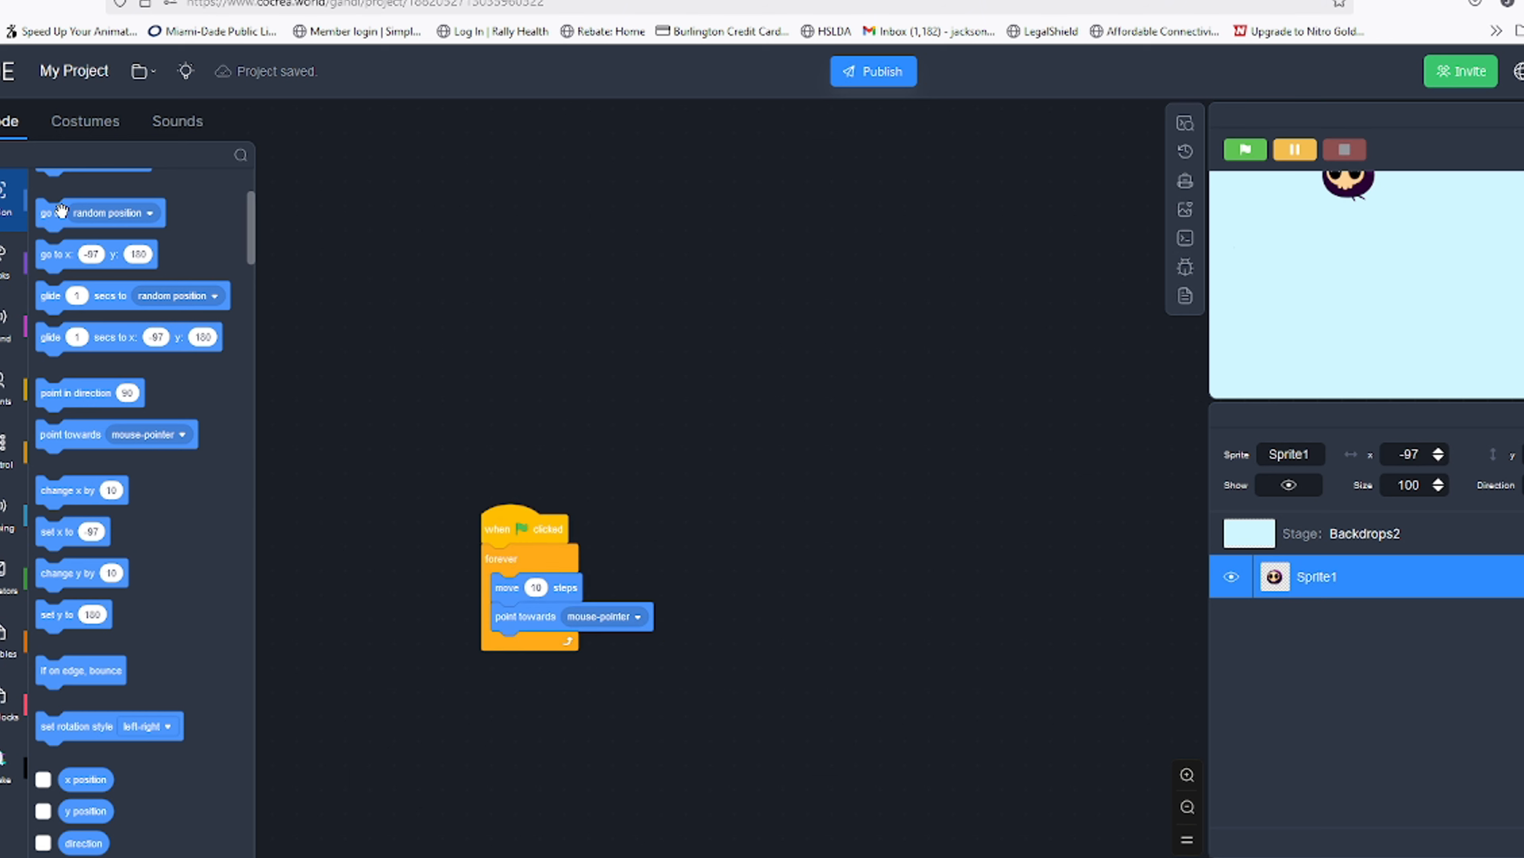
Flip the Sci-Fi Monster 31 costume horizontally, then run the script again
left_click(85, 120)
left_click(878, 552)
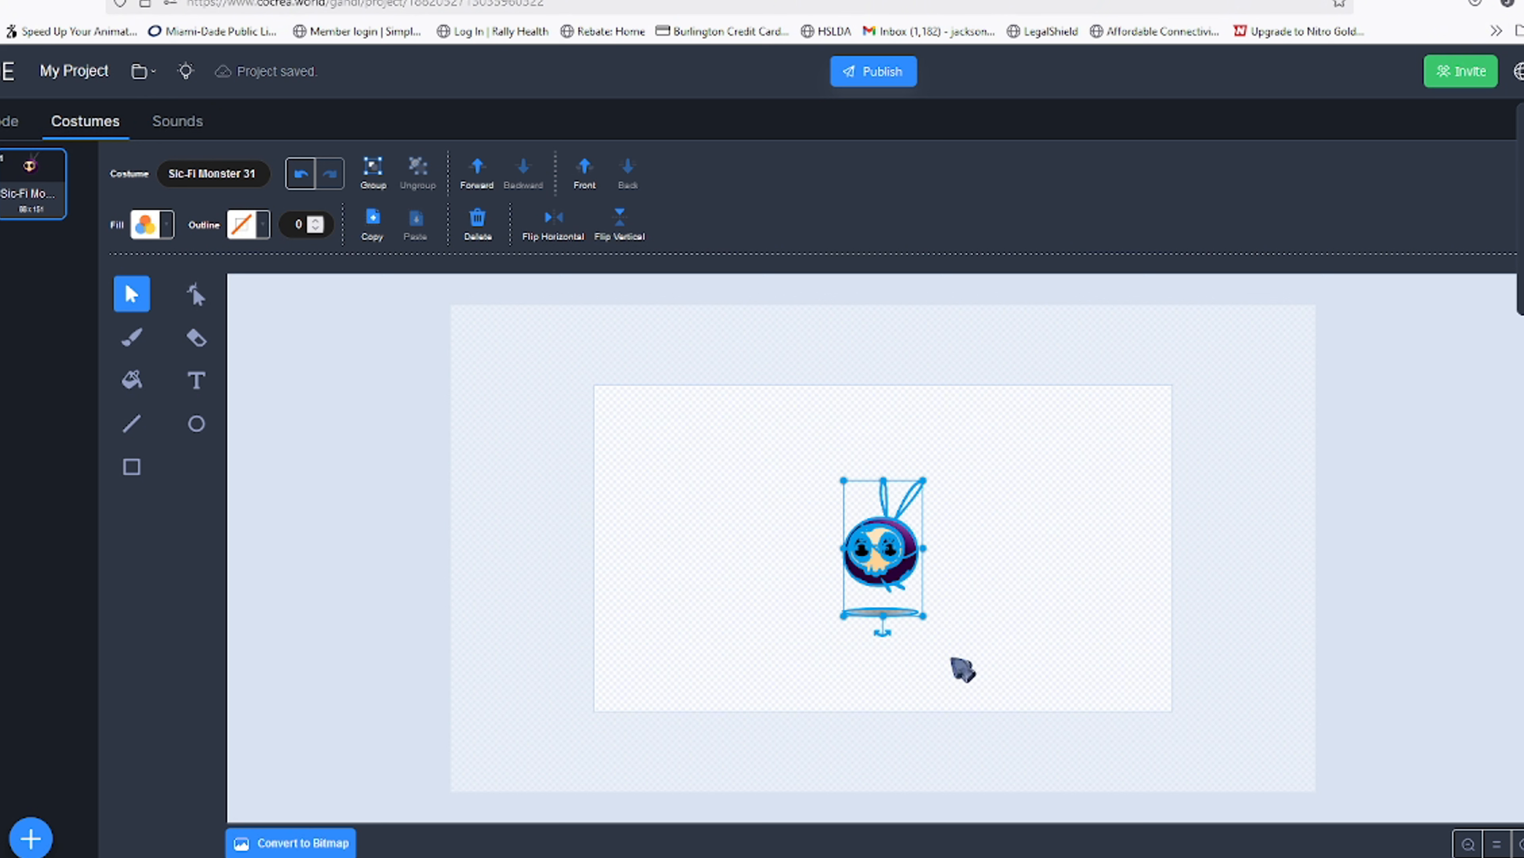
left_click(551, 234)
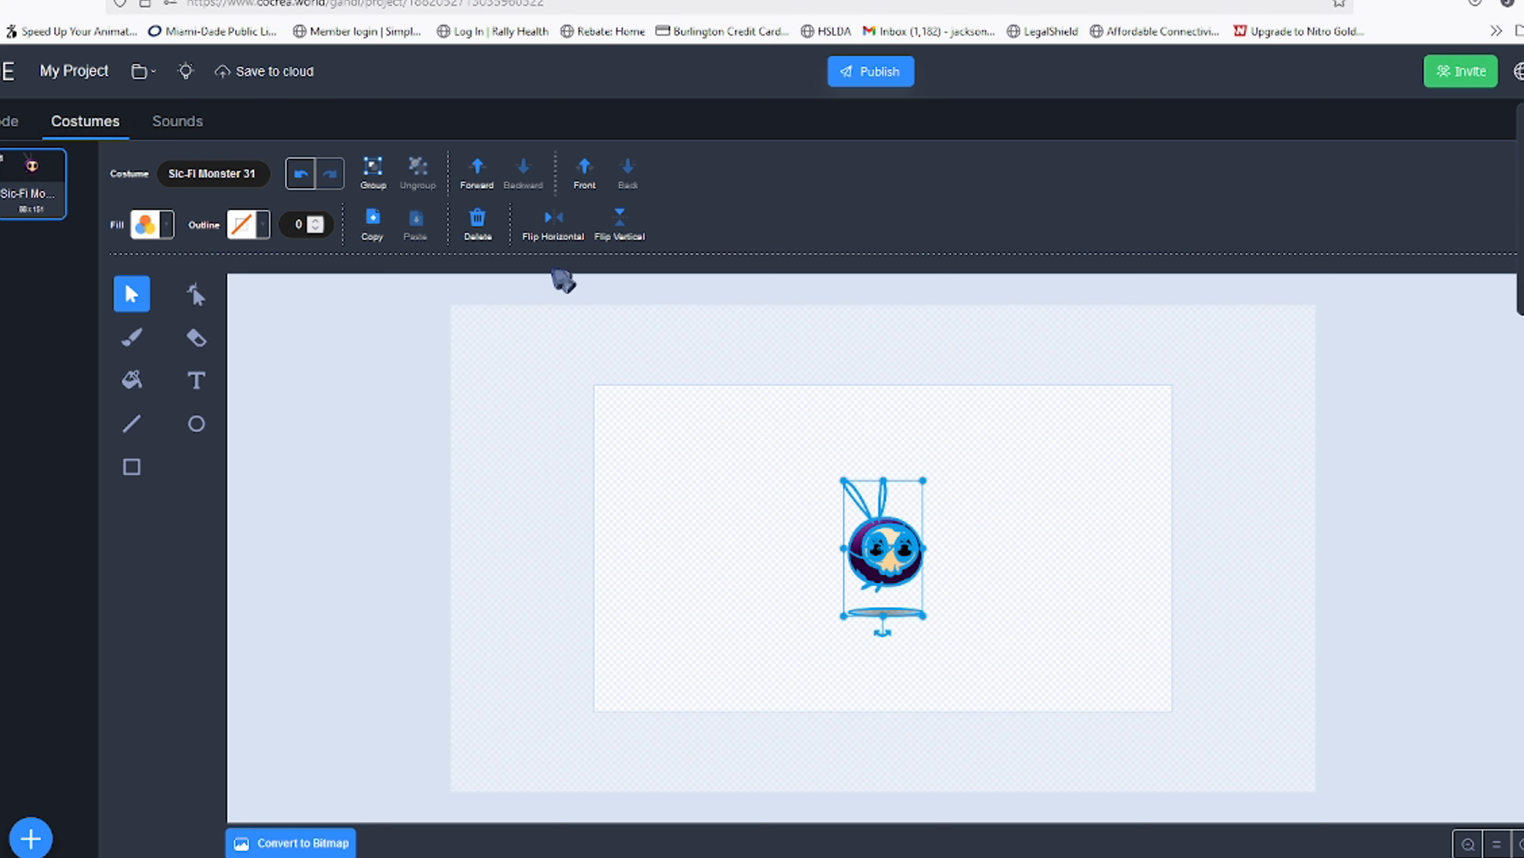
left_click(9, 120)
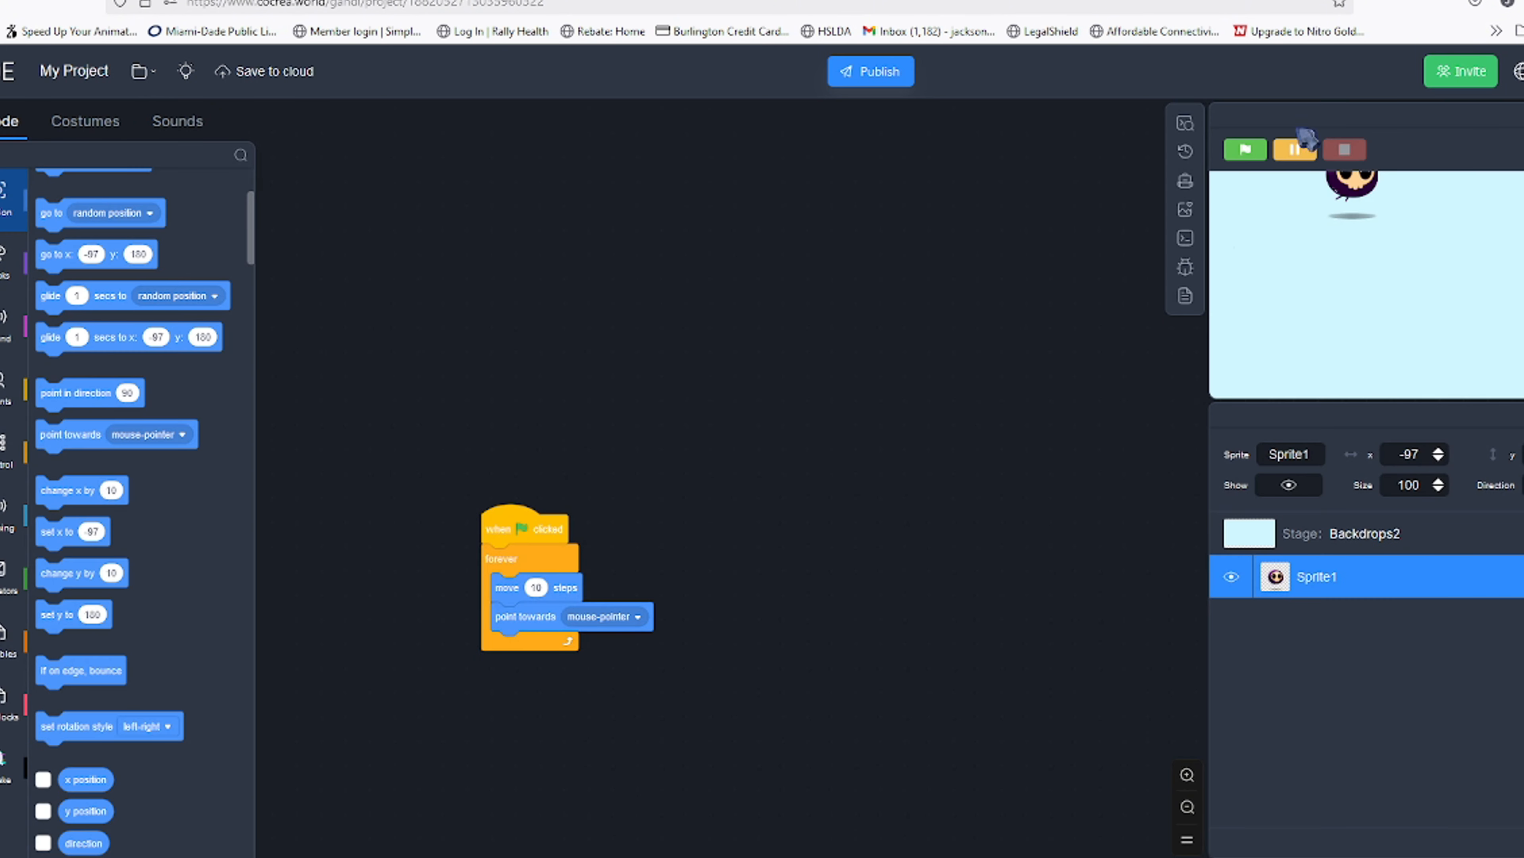
left_click(1246, 150)
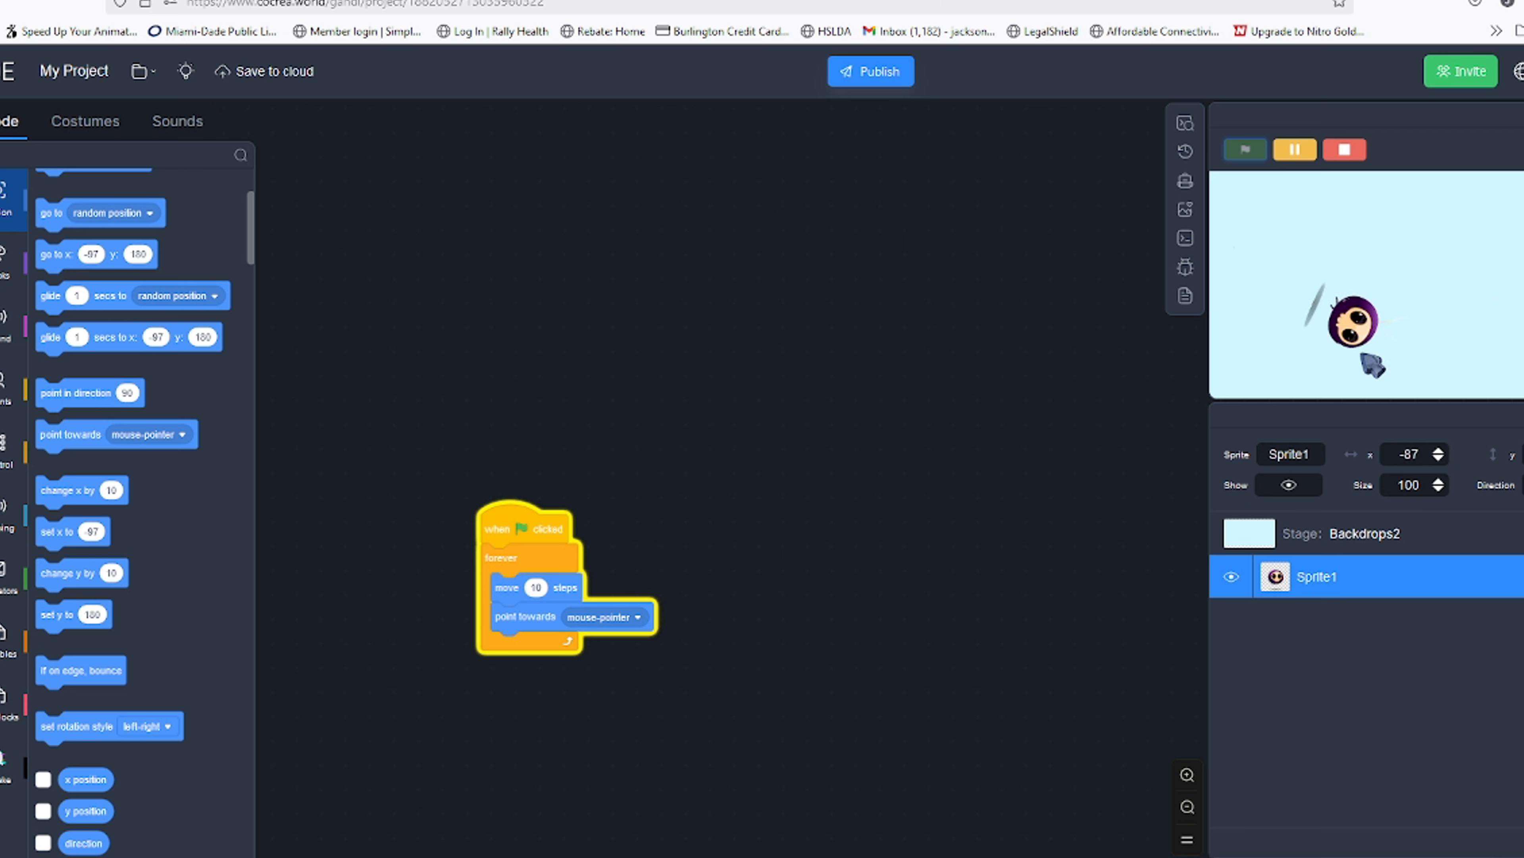
Stop the running script and set the move block's steps to 15
left_click(1344, 150)
left_click(536, 588)
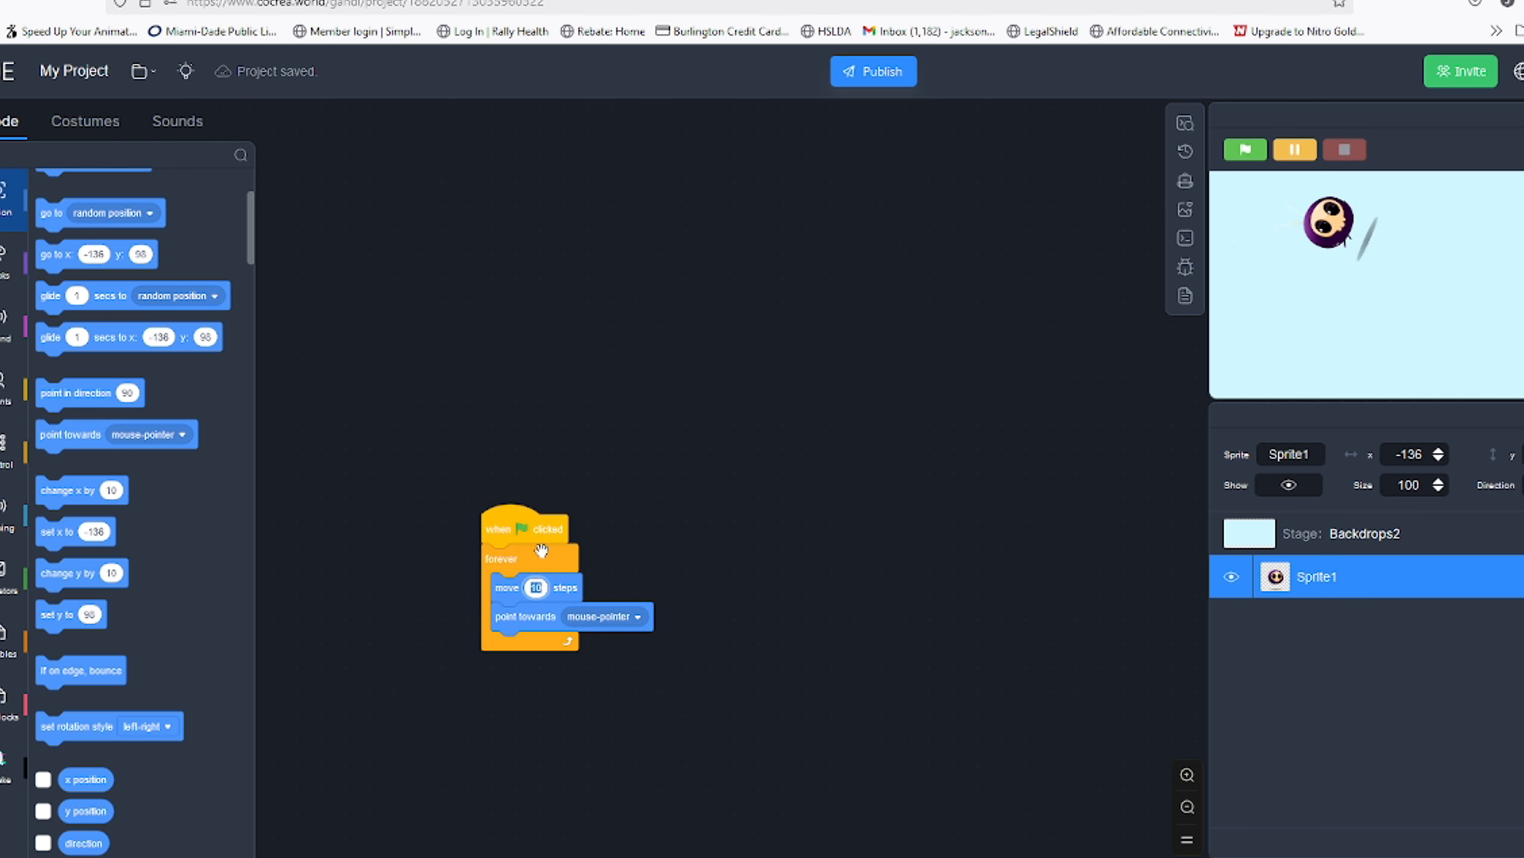
type("15")
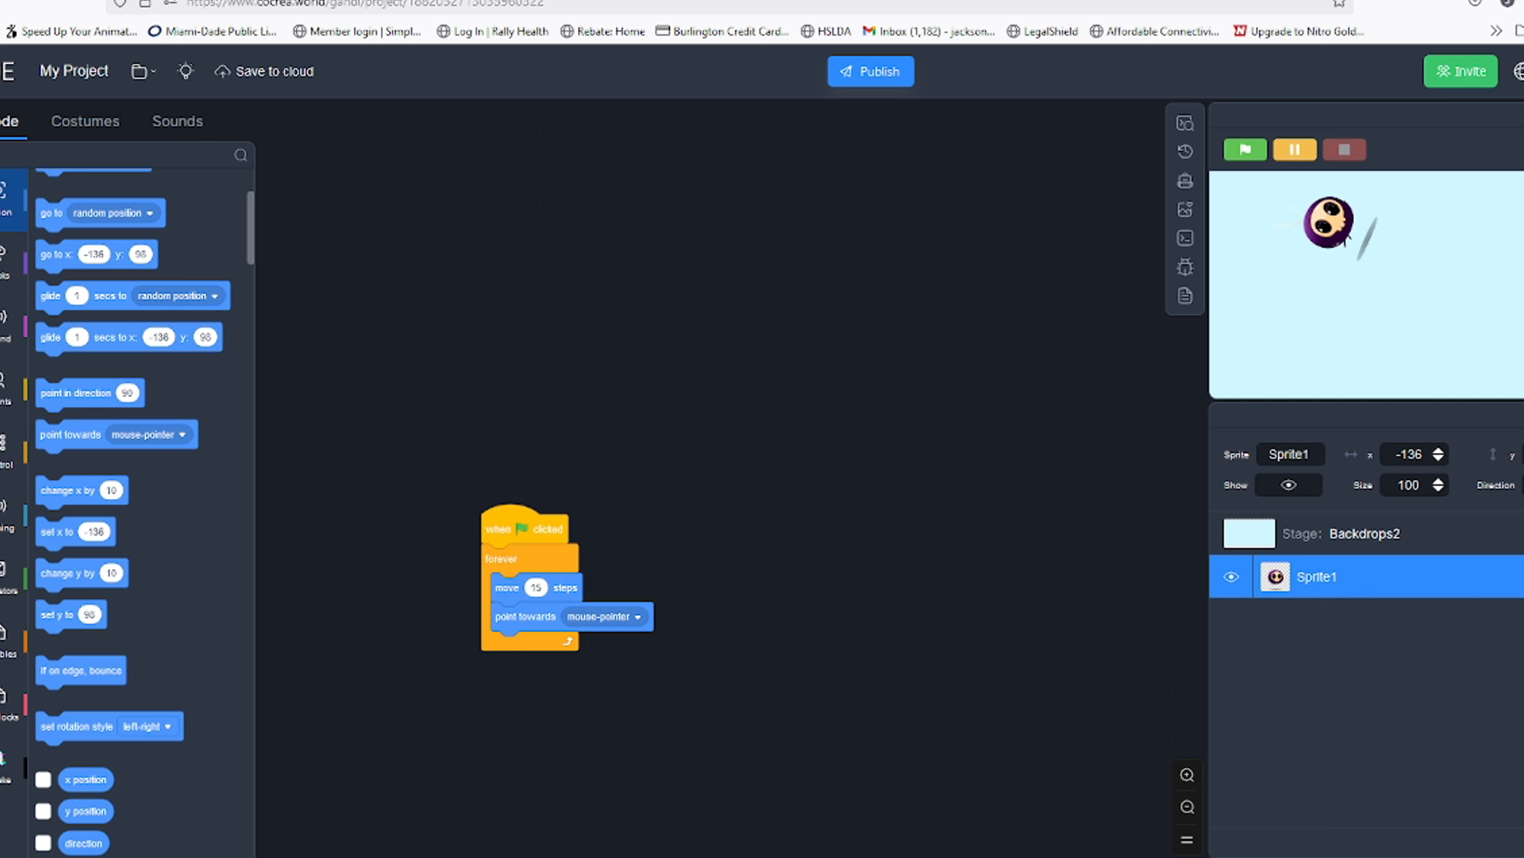
Browse the Assets Marketplace costumes and add the Gem costume to the cloud backpack
left_click(1185, 209)
left_click(423, 131)
scroll(779, 618, "down", 10)
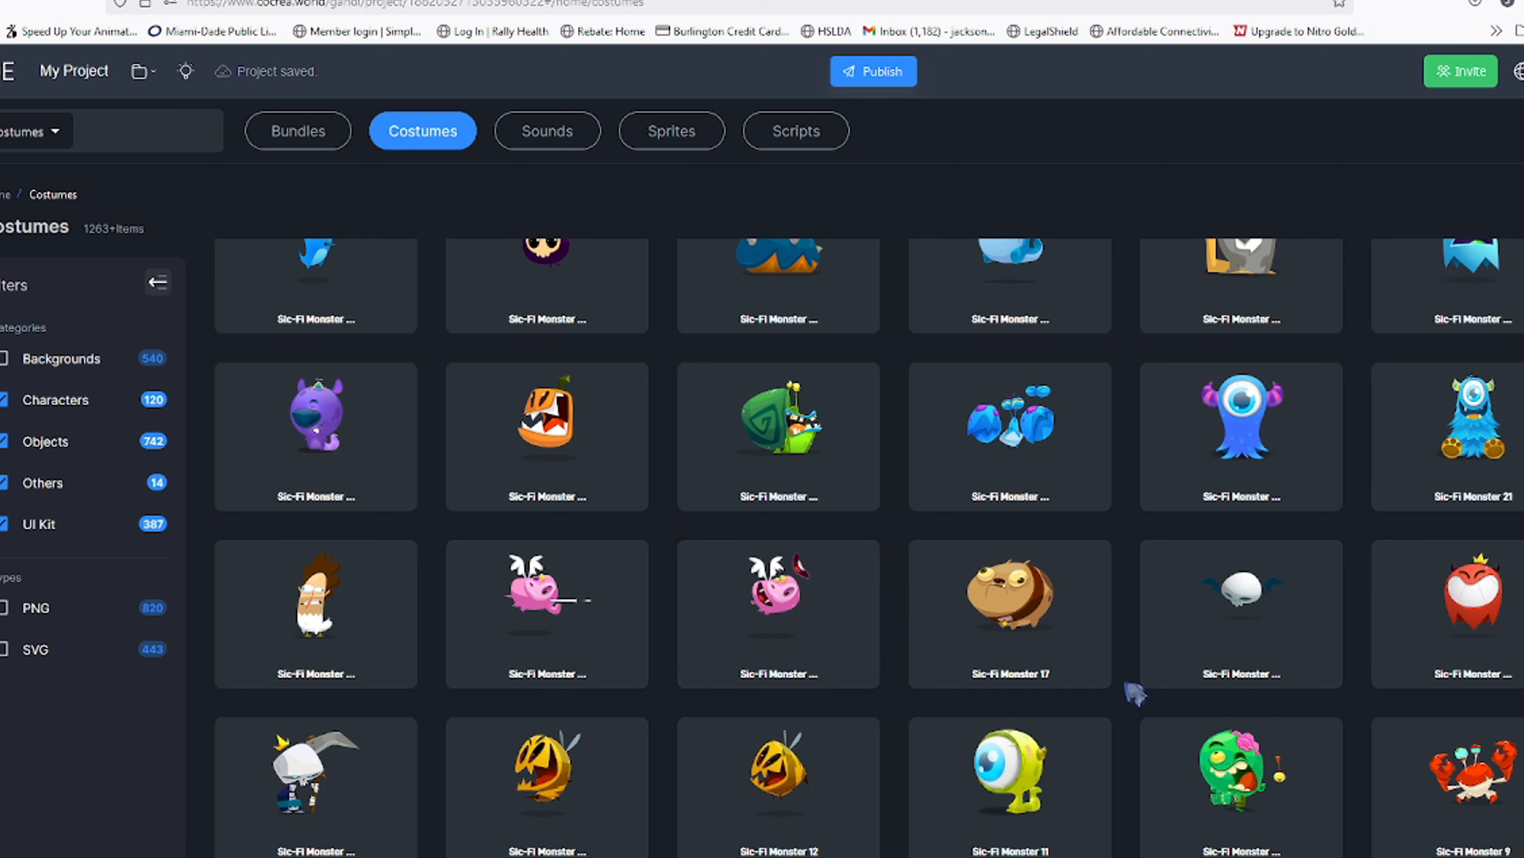
scroll(1074, 655, "down", 3)
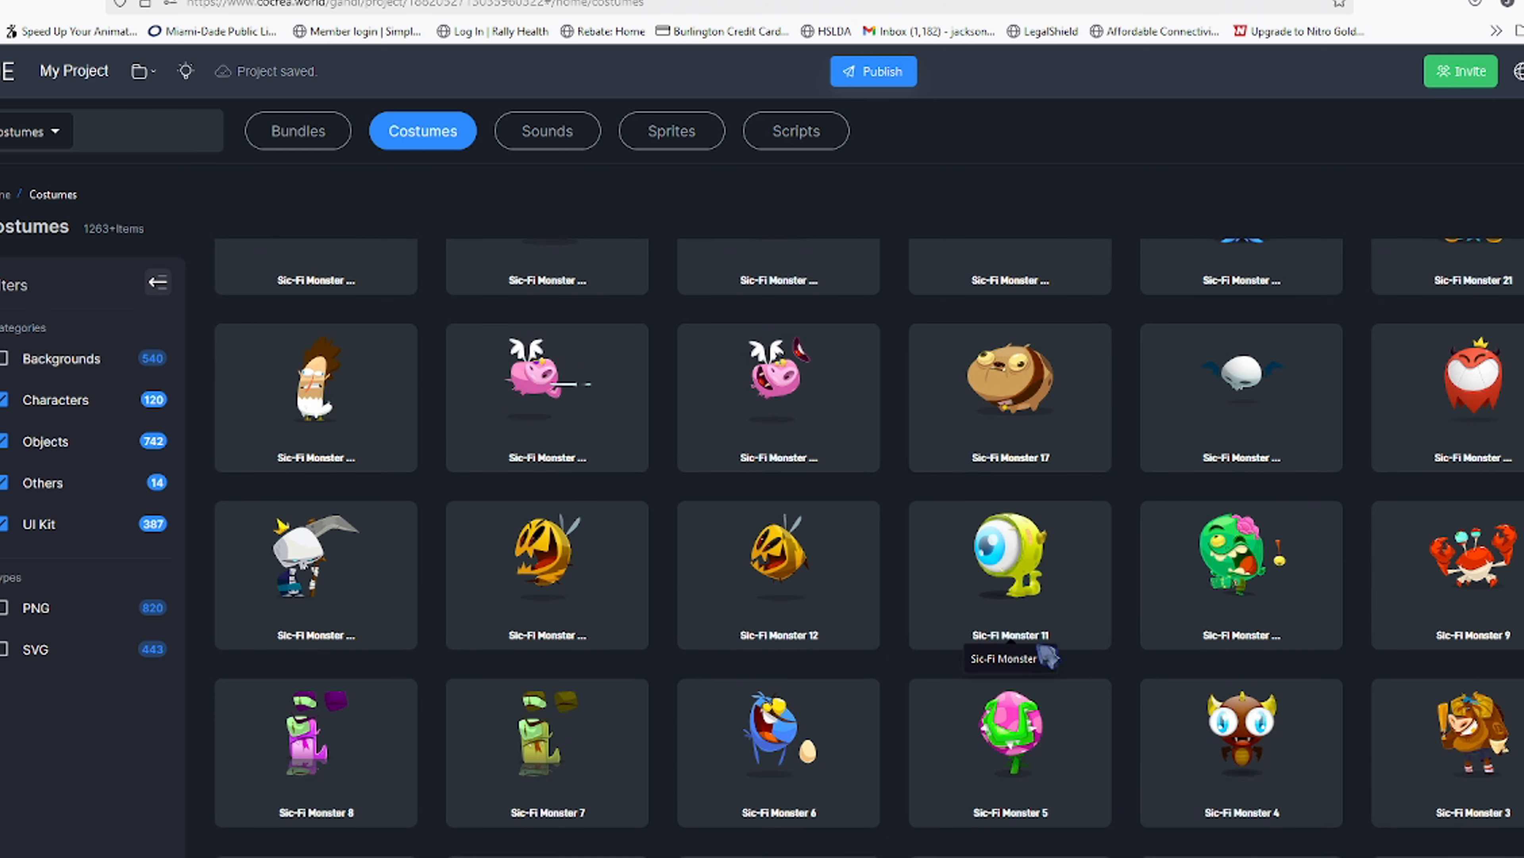
scroll(1020, 660, "up", 10)
scroll(618, 540, "up", 10)
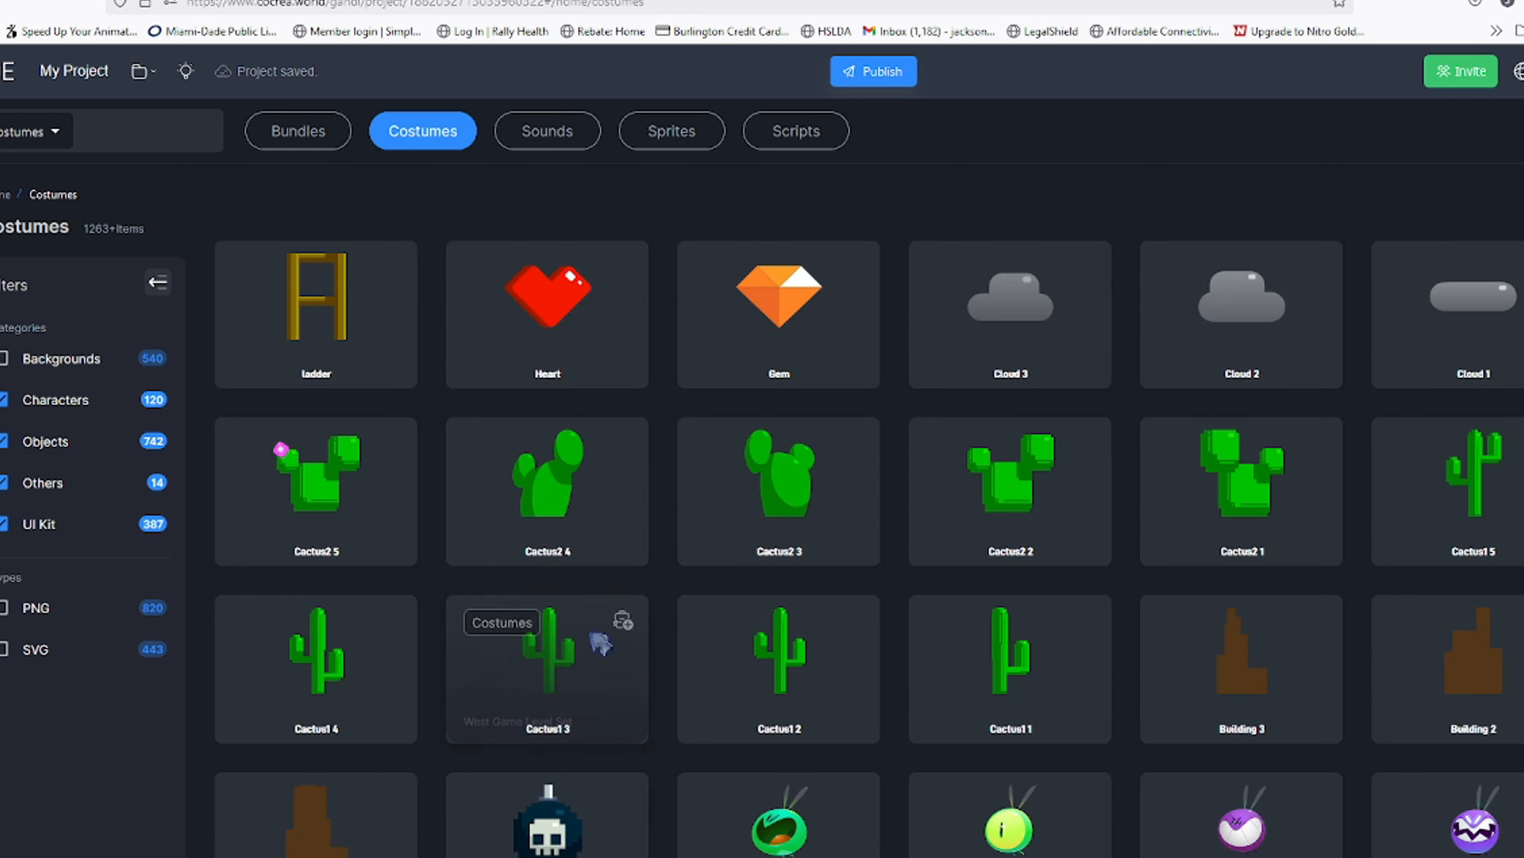
left_click(853, 375)
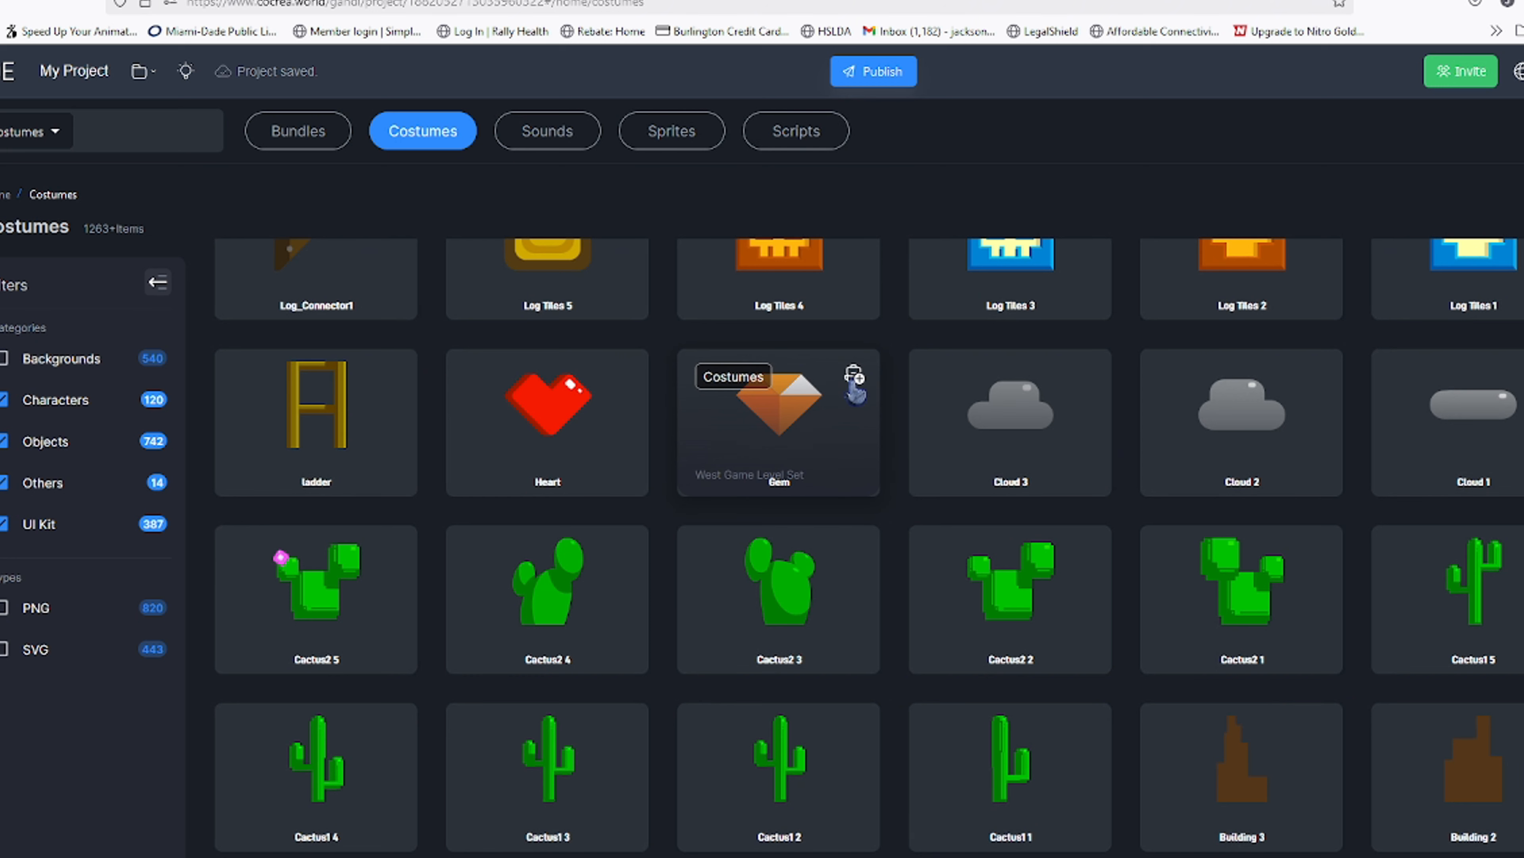
left_click(854, 378)
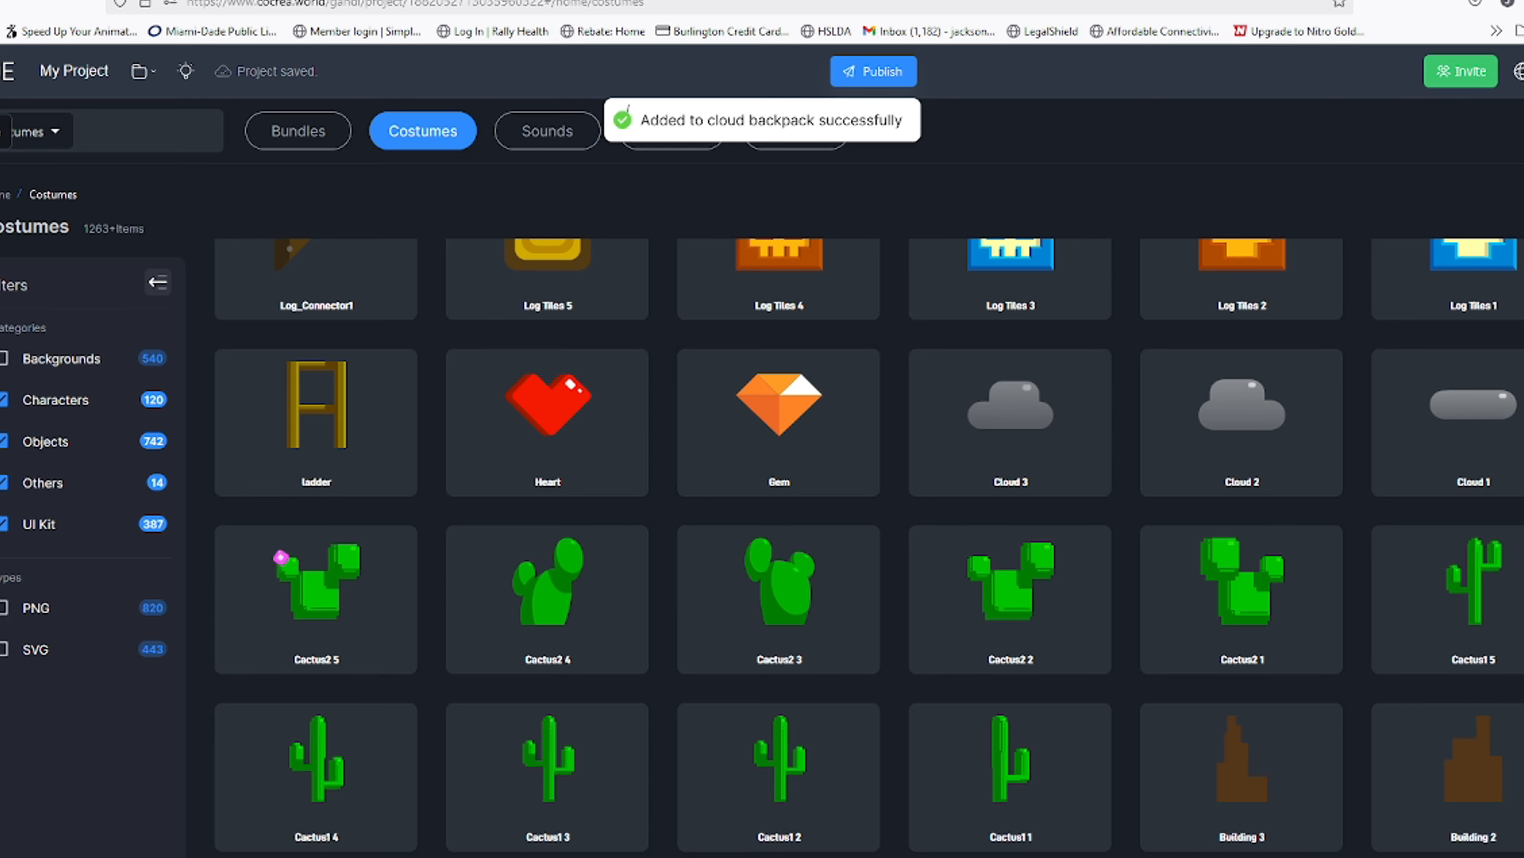
Return to the editor and add the Gem from the cloud backpack to the project as a new sprite
left_click(1, 130)
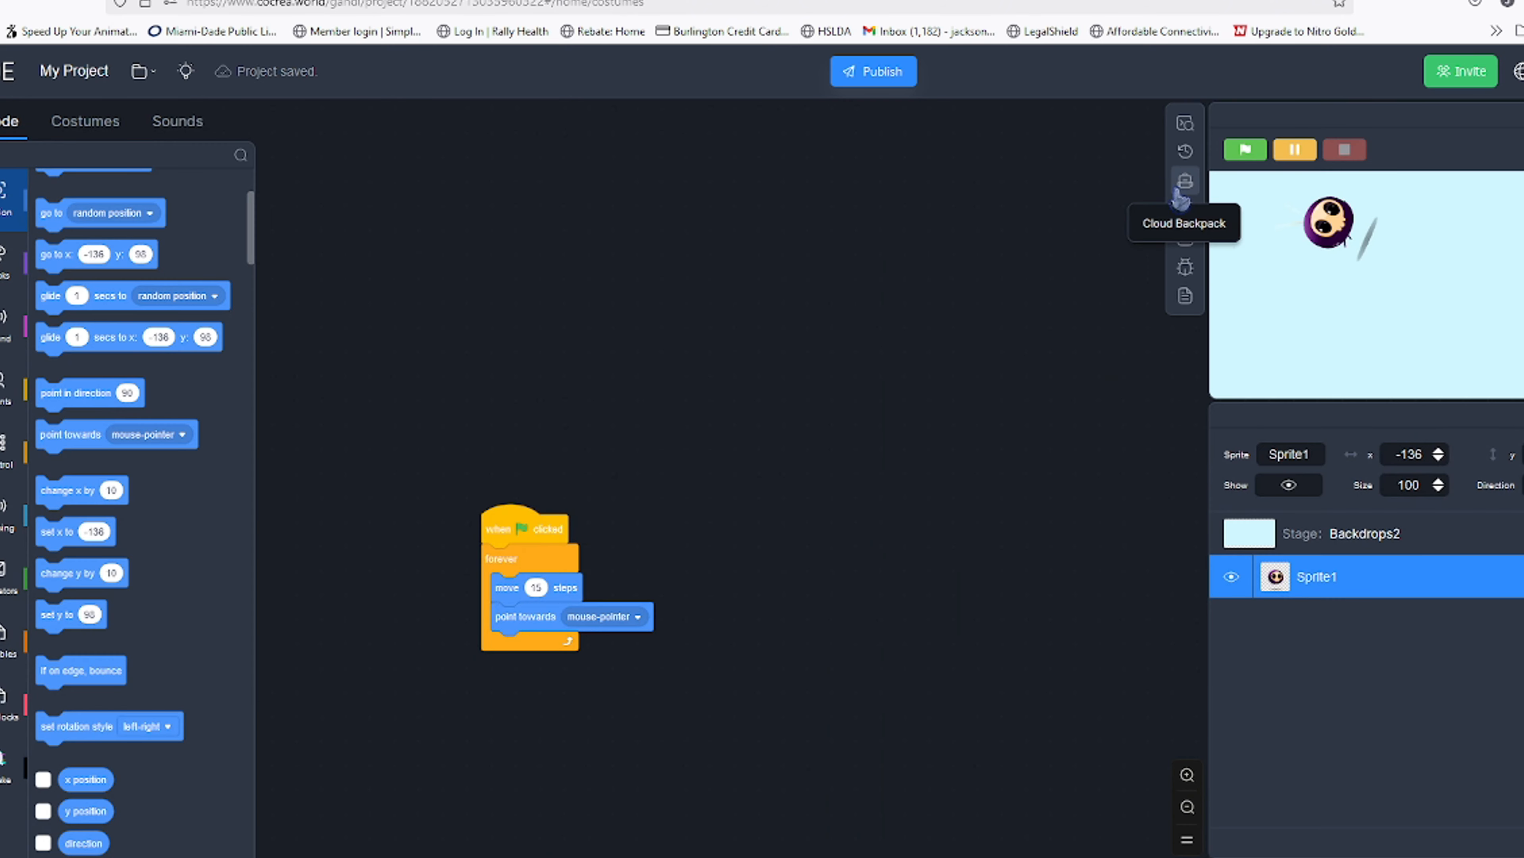
left_click(1184, 183)
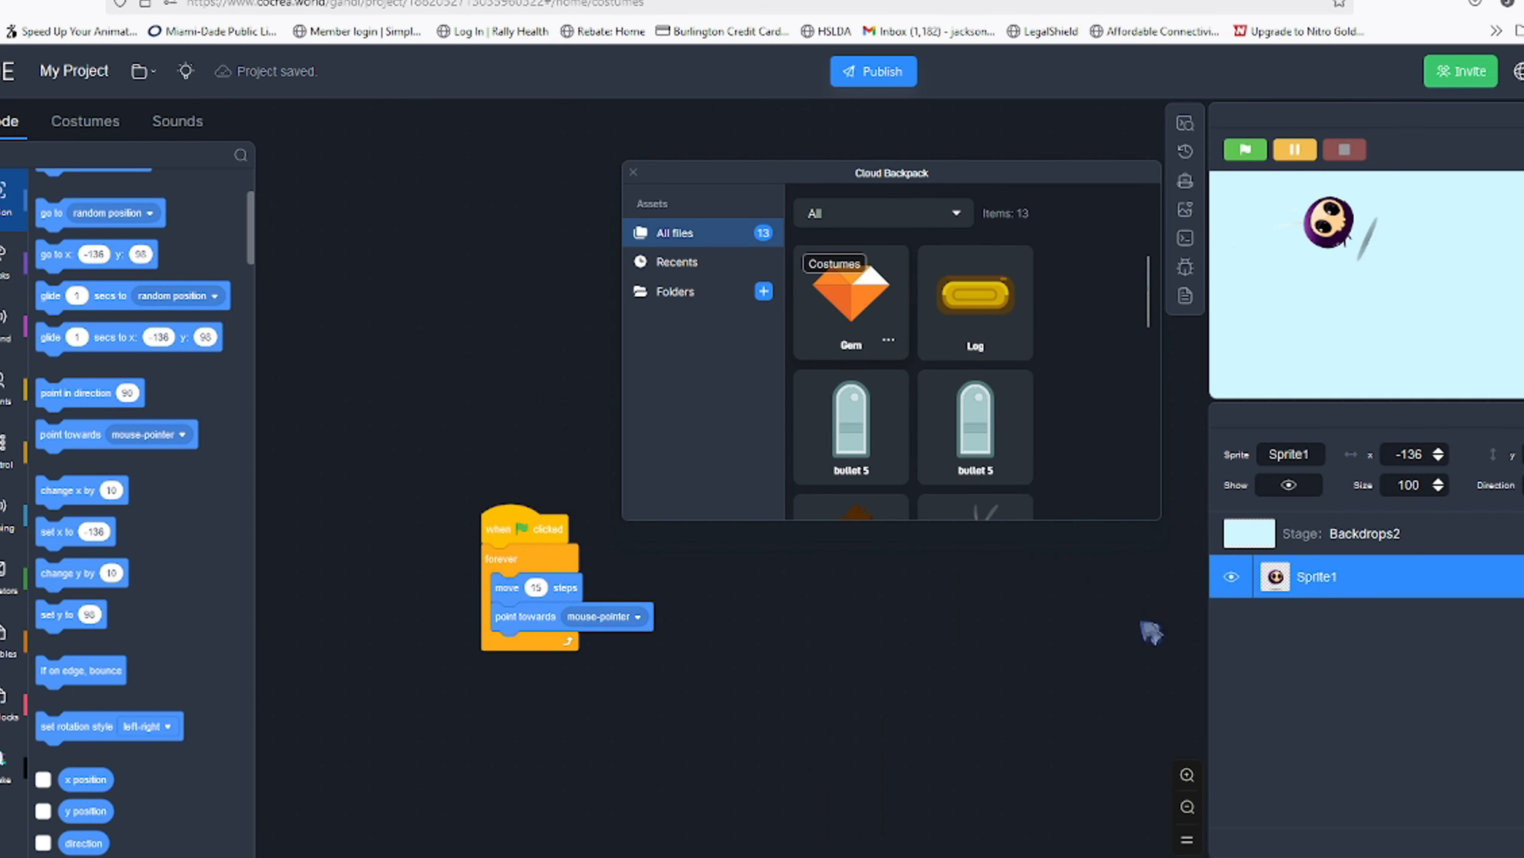
left_click_drag(848, 309, 1266, 647)
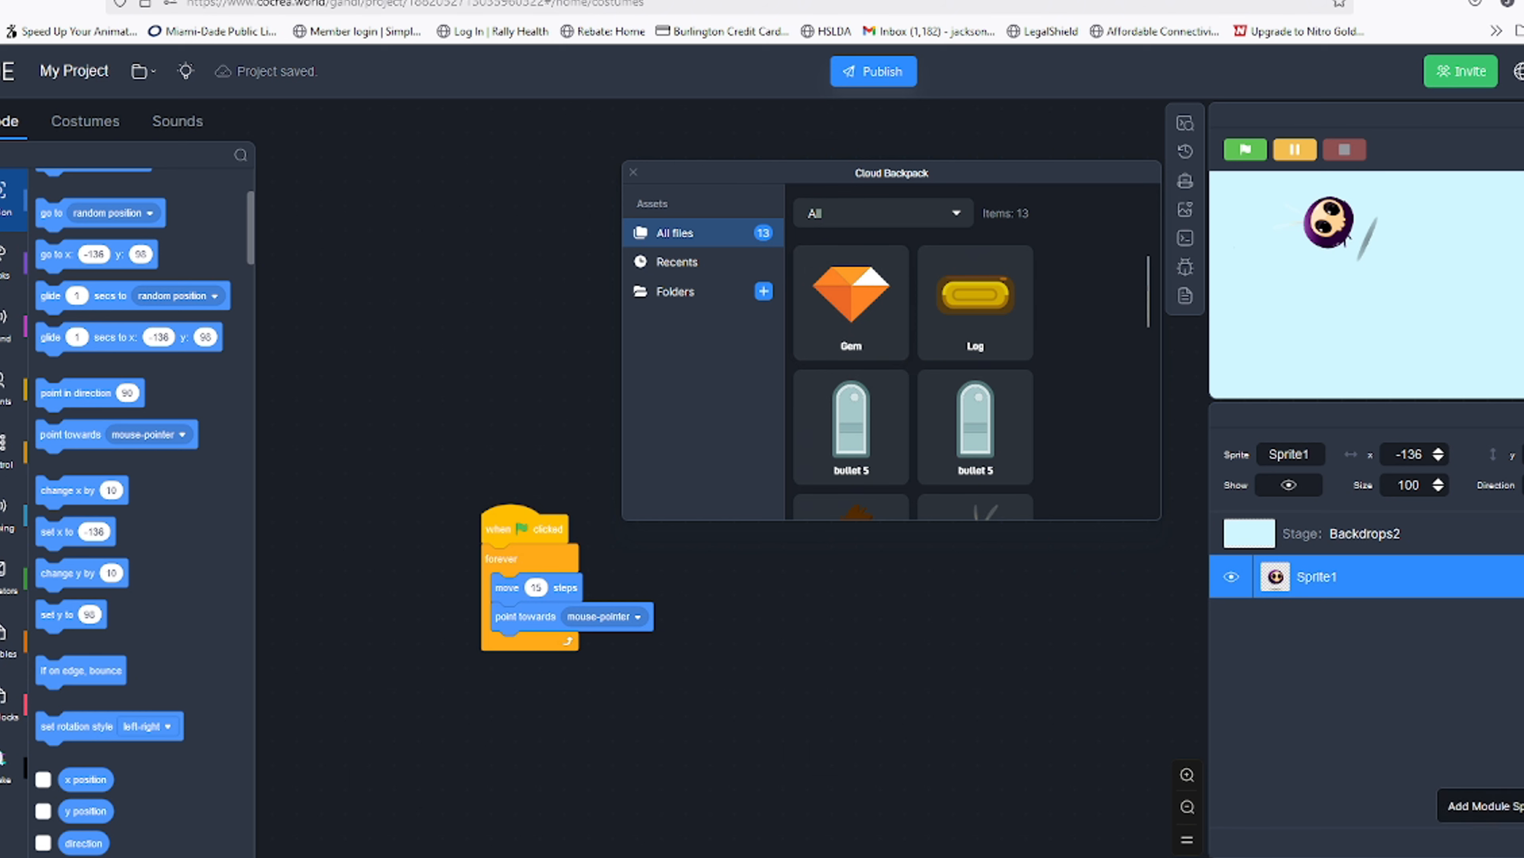
left_click(1523, 702)
left_click_drag(777, 304, 54, 246)
left_click(61, 154)
left_click(633, 173)
Set Sprite1's size to 50, then preview the stage in full screen and exit it
left_click(1317, 577)
left_click_drag(1424, 485, 1309, 497)
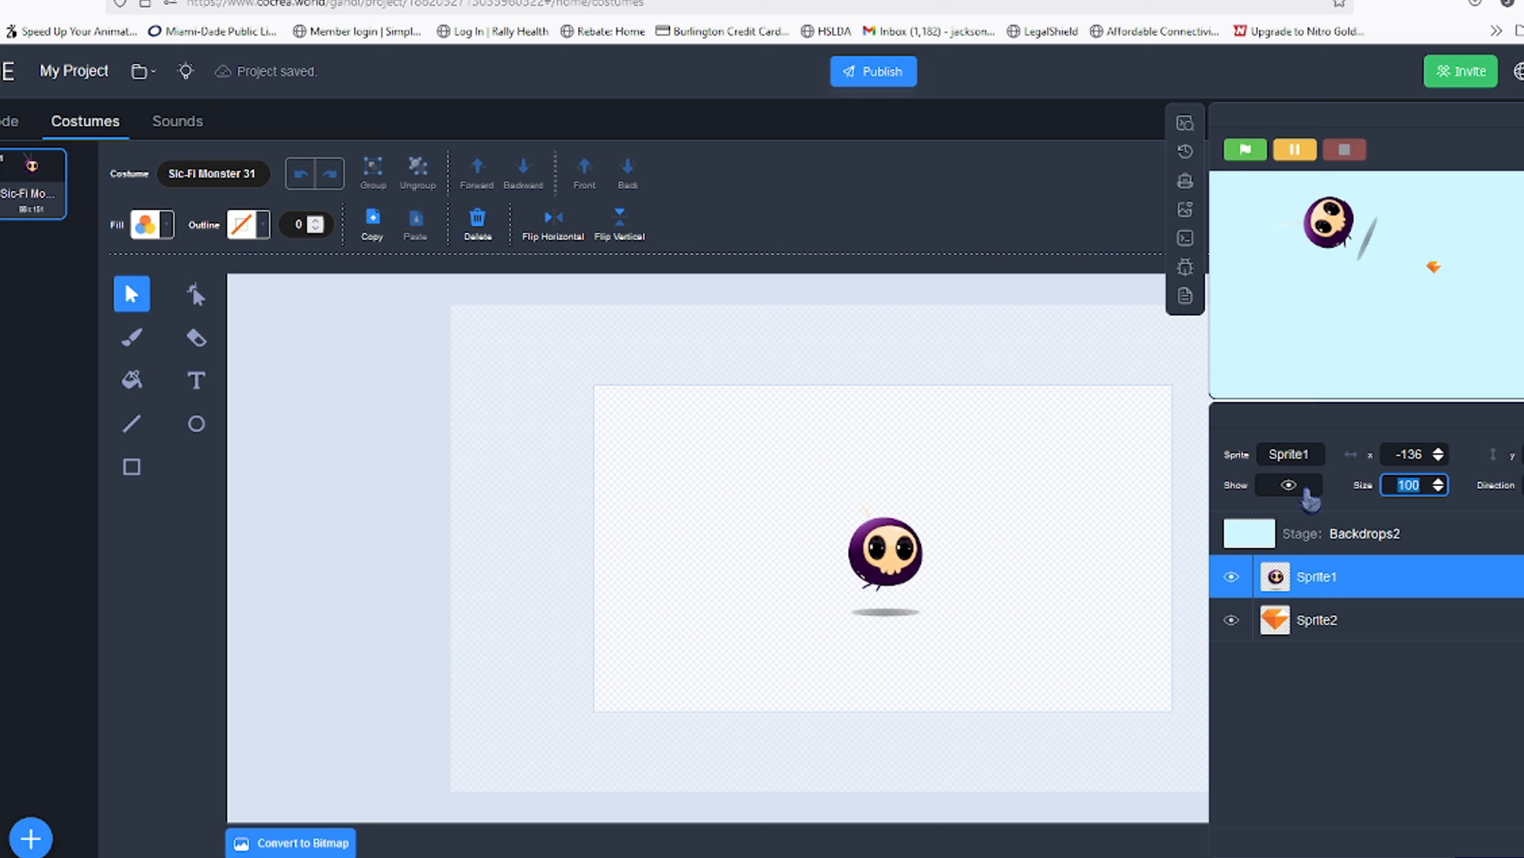
type("50")
key("Return")
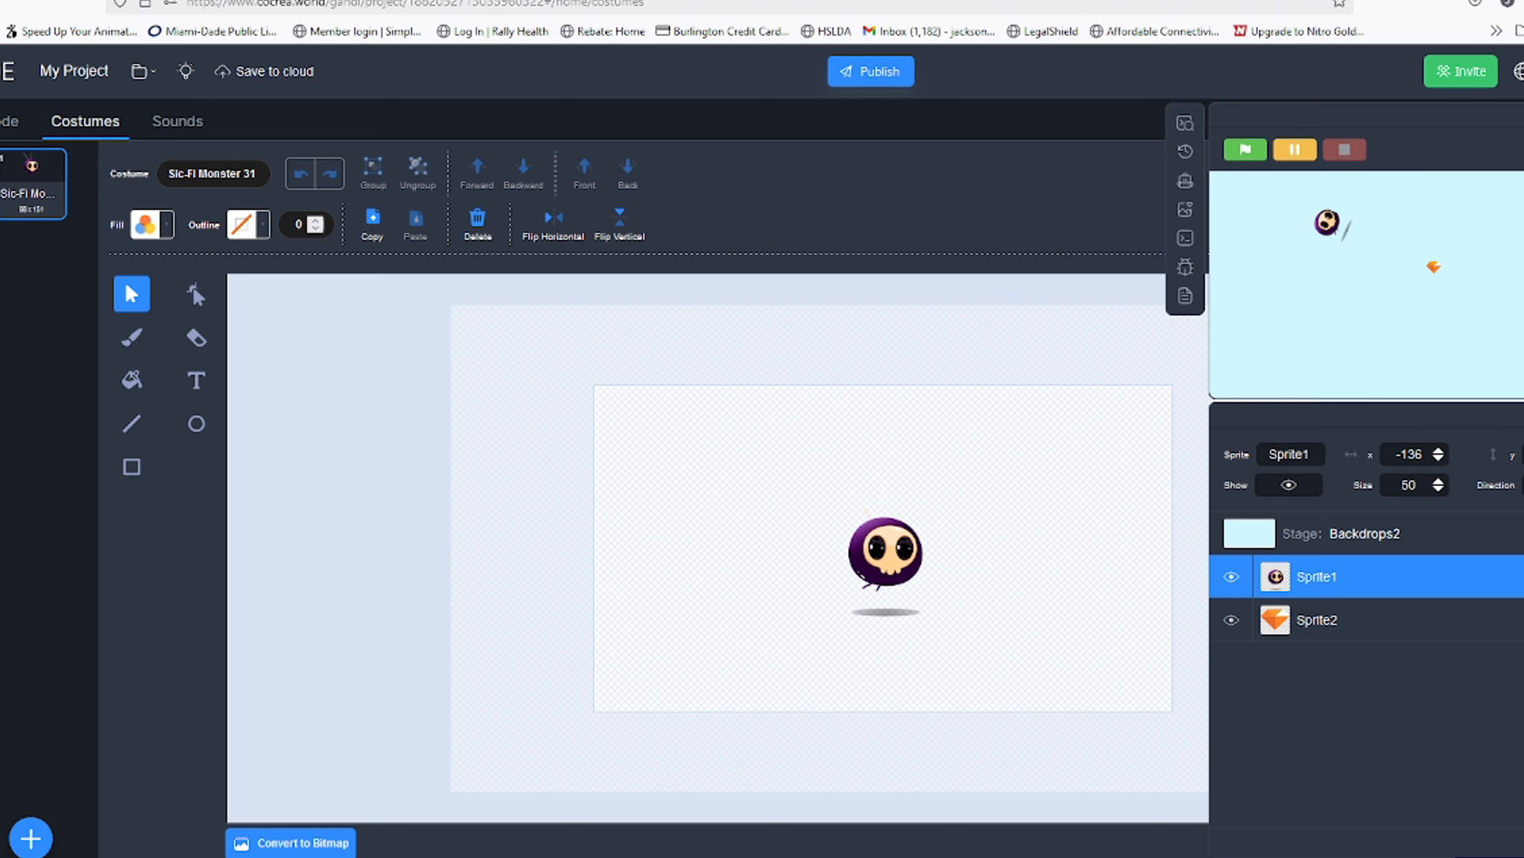
left_click(1523, 149)
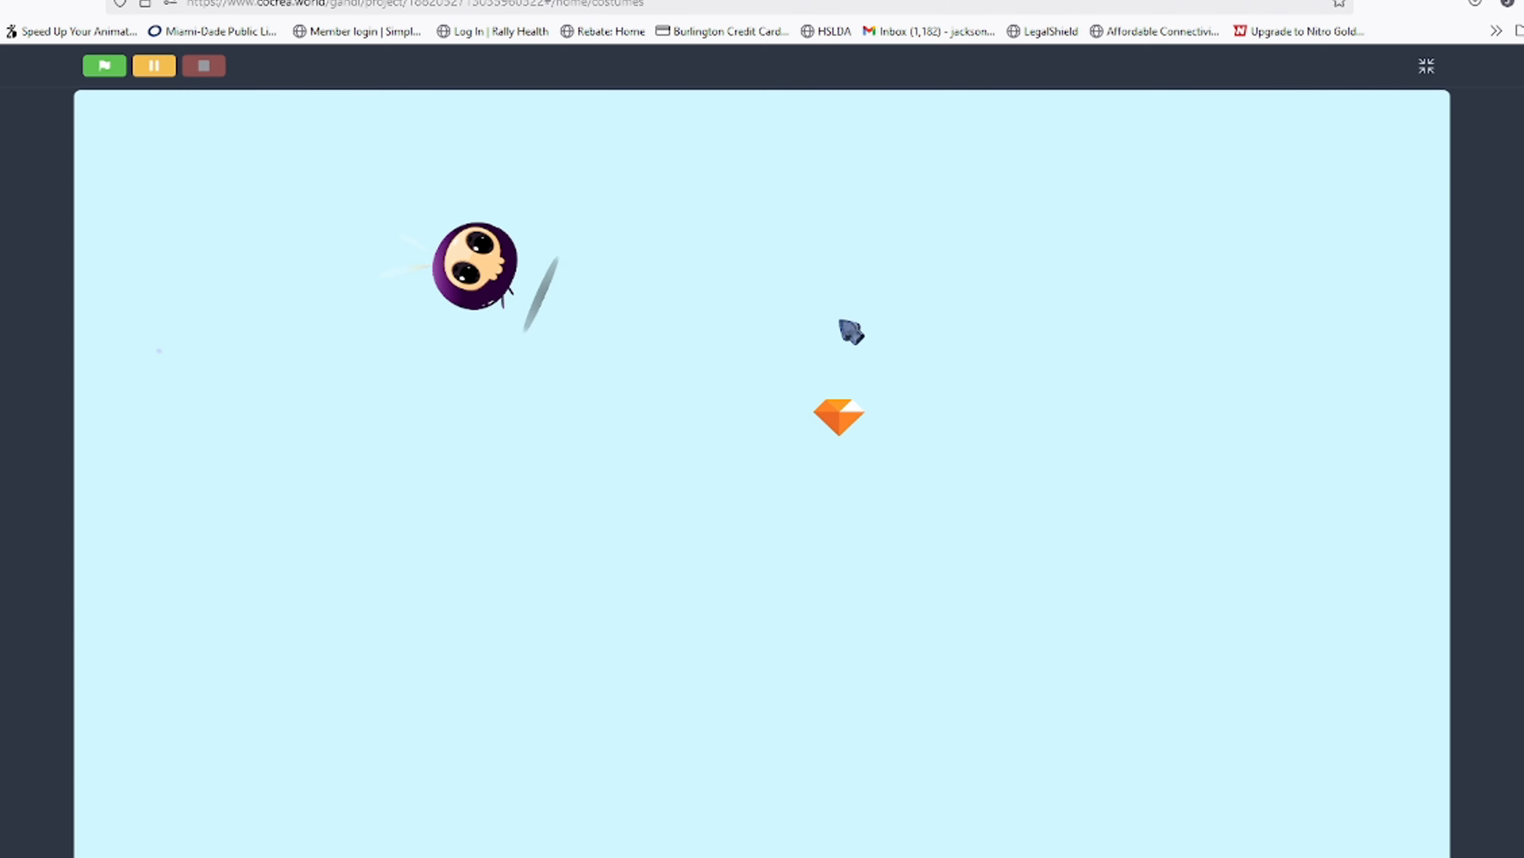
left_click(1426, 66)
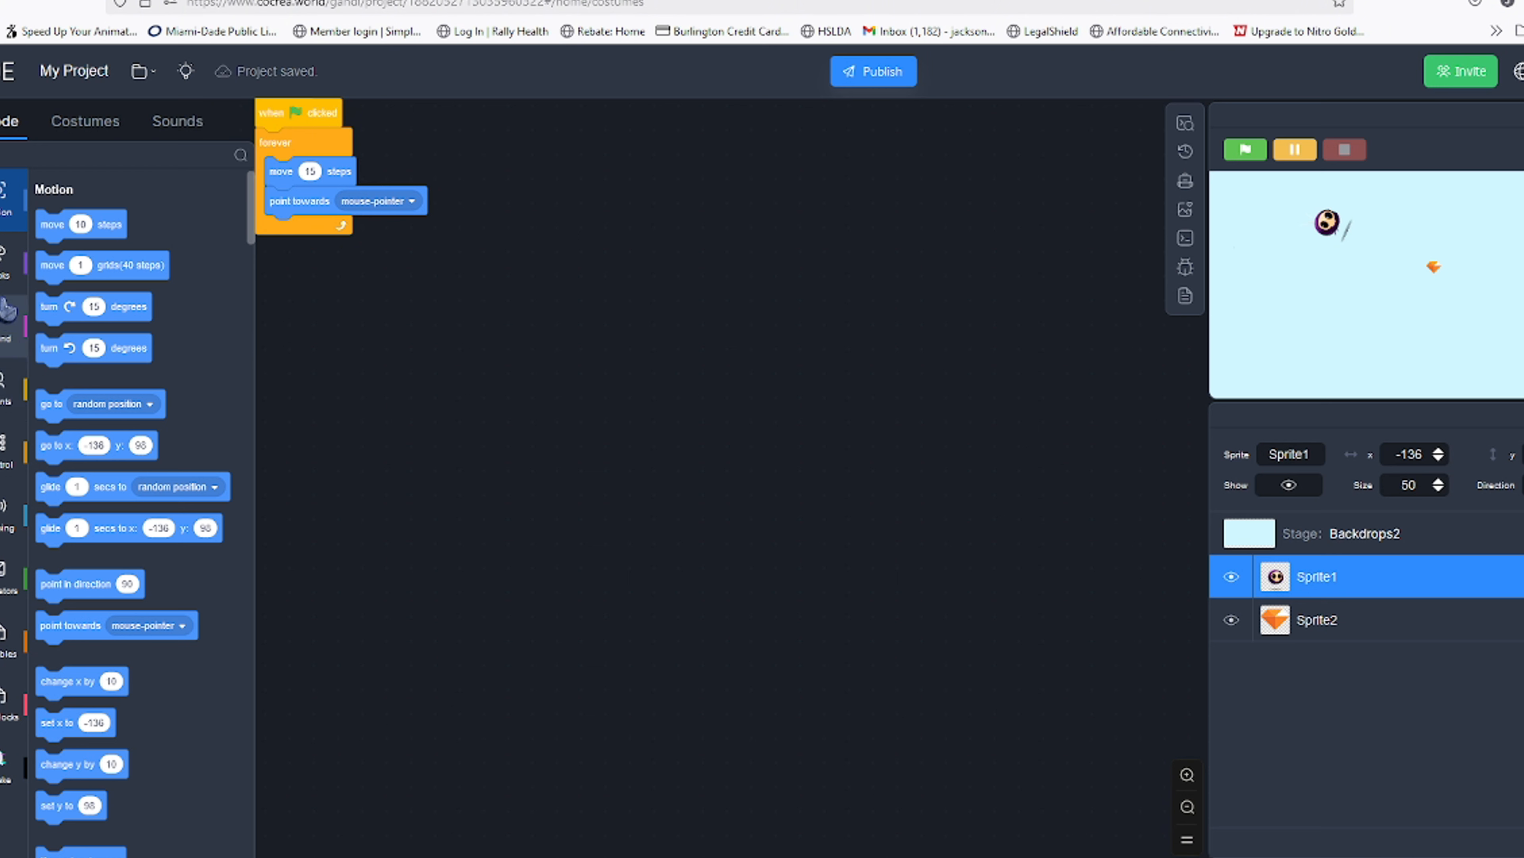
Start a second script with a when green flag clicked hat, a forever loop and an if-then block inside
left_click(6, 387)
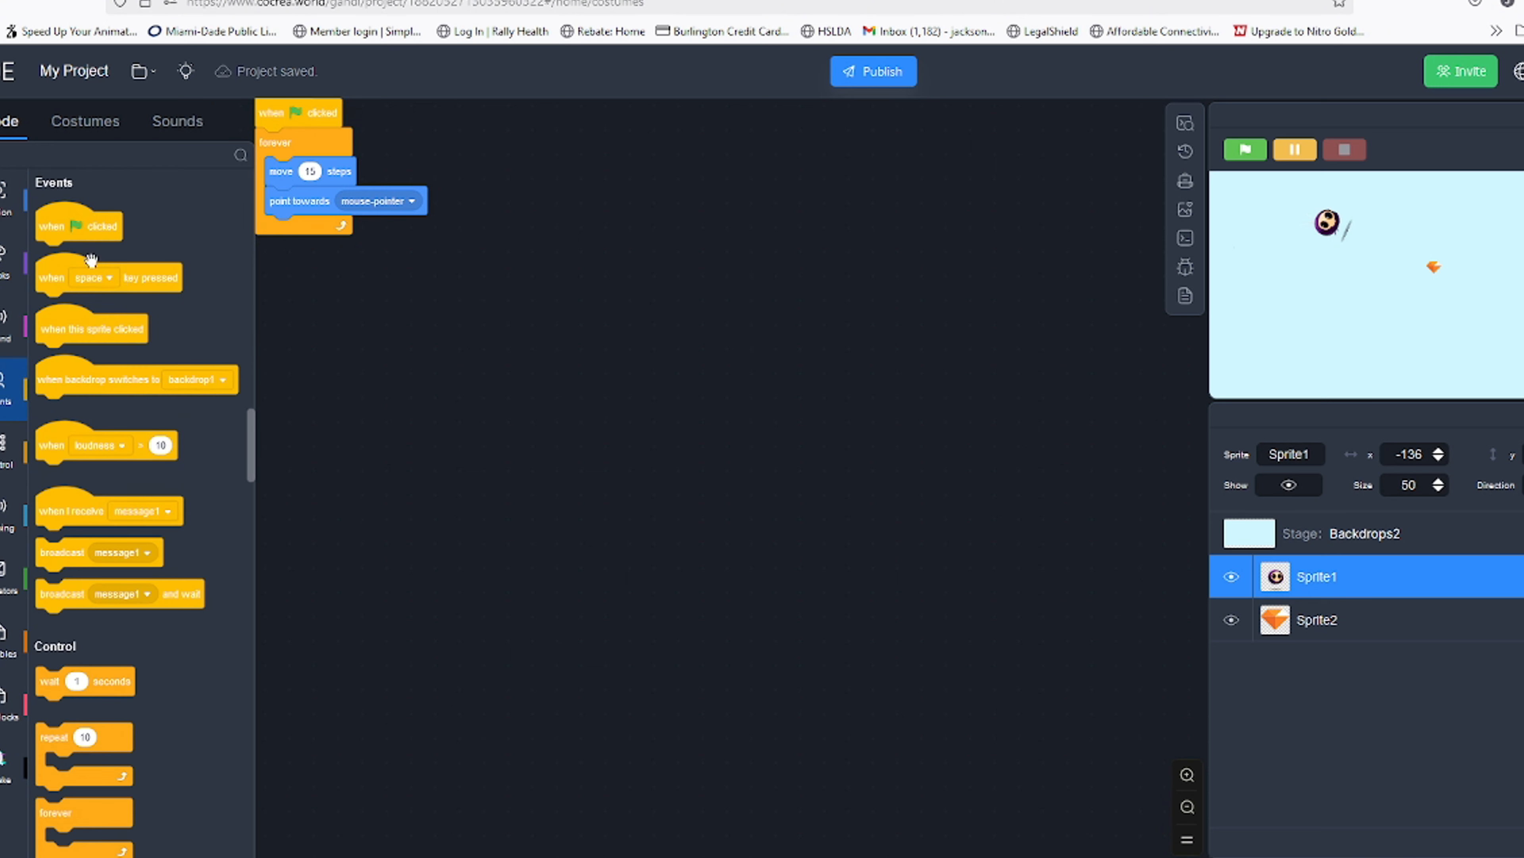
left_click_drag(90, 231, 474, 336)
scroll(60, 657, "down", 5)
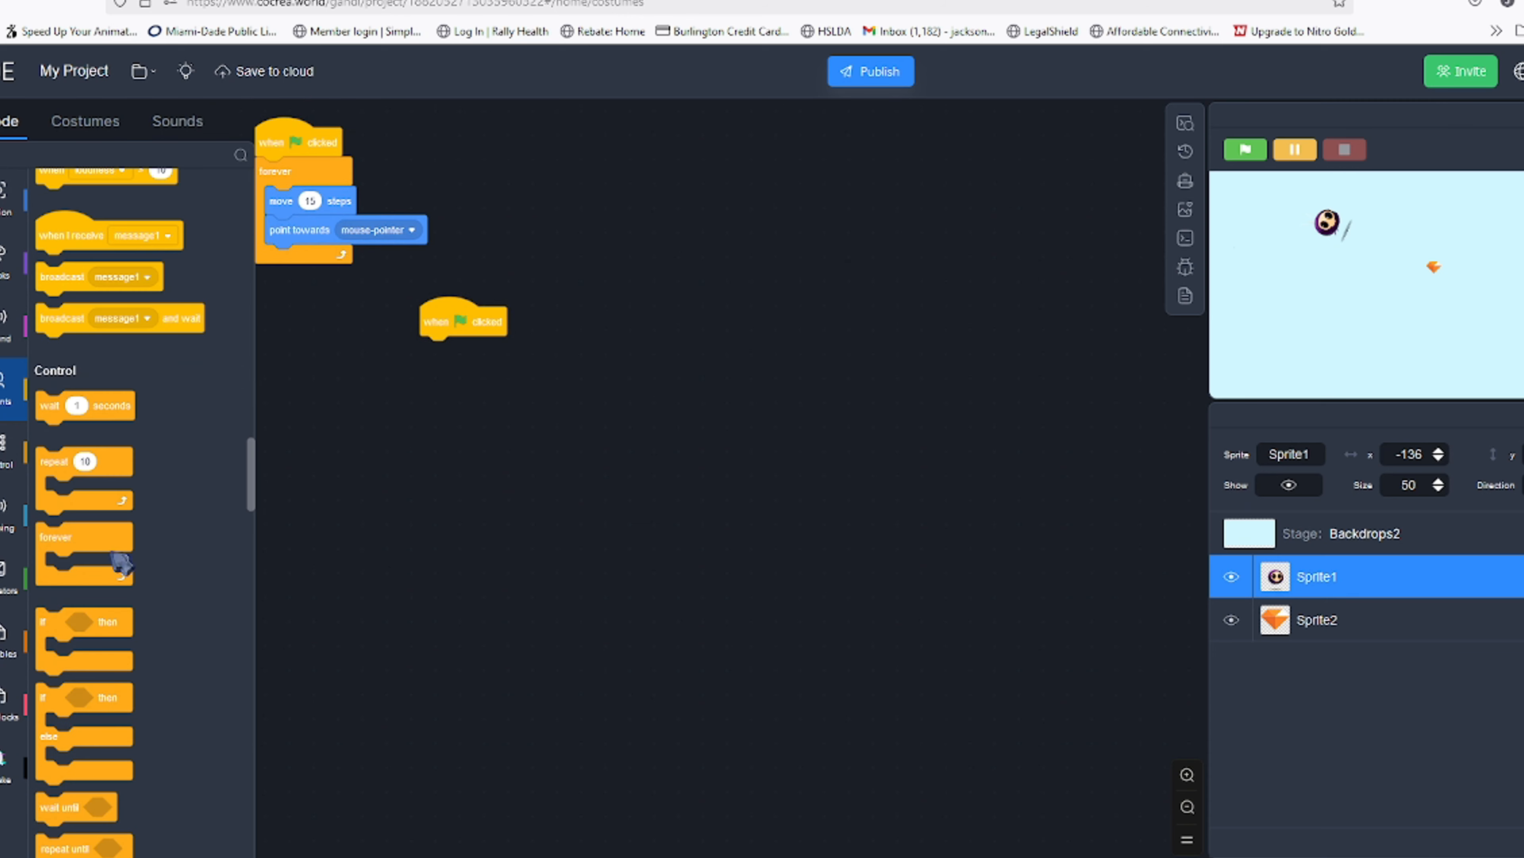
left_click_drag(120, 565, 504, 378)
left_click_drag(39, 622, 484, 383)
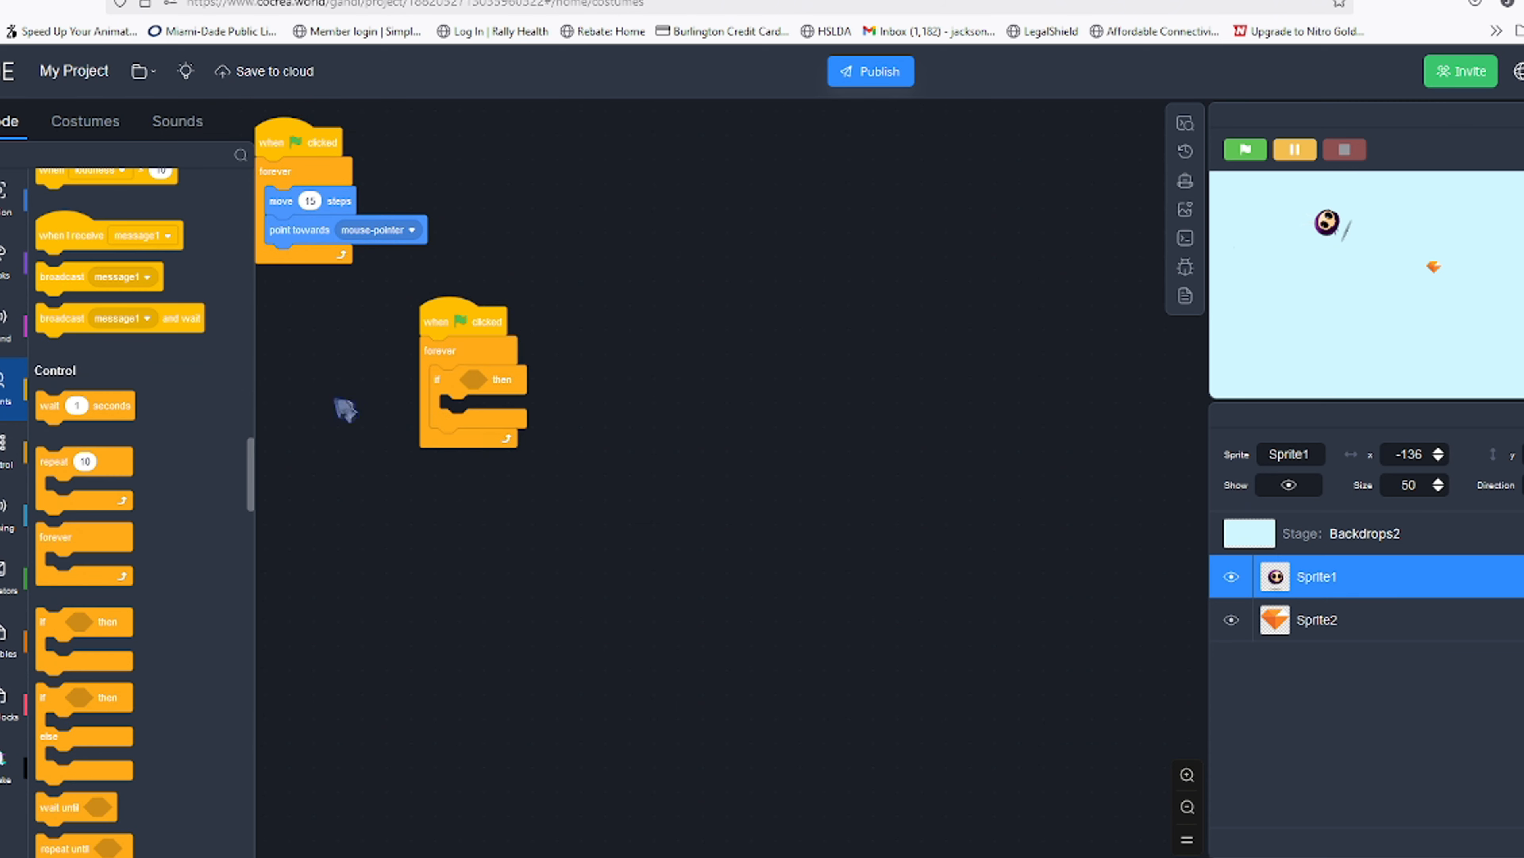
Insert a touching sensing block into the if-then condition
left_click(6, 282)
left_click(5, 324)
left_click(8, 210)
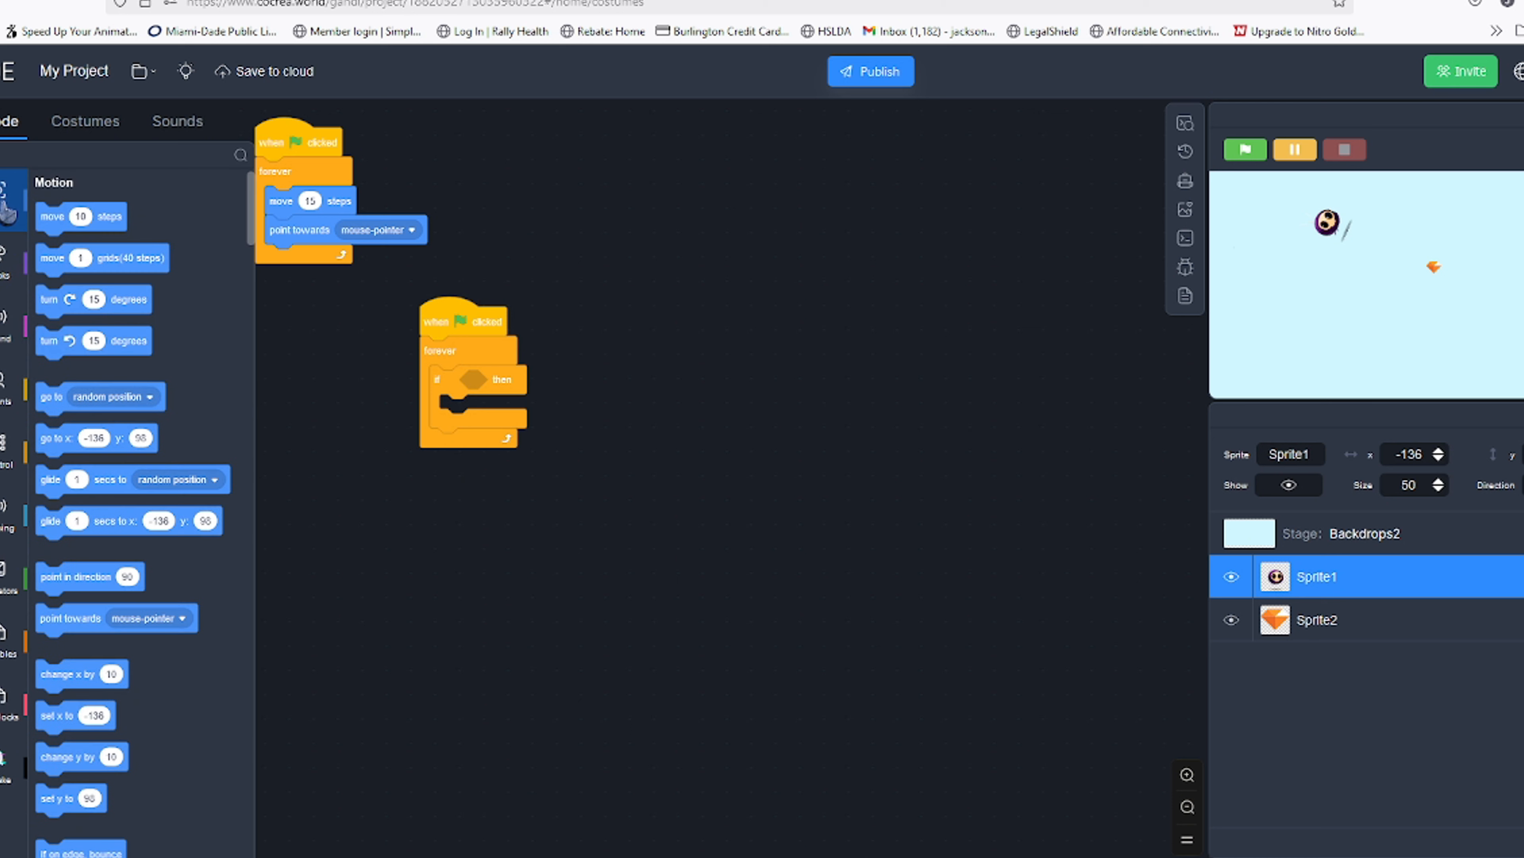
left_click(9, 652)
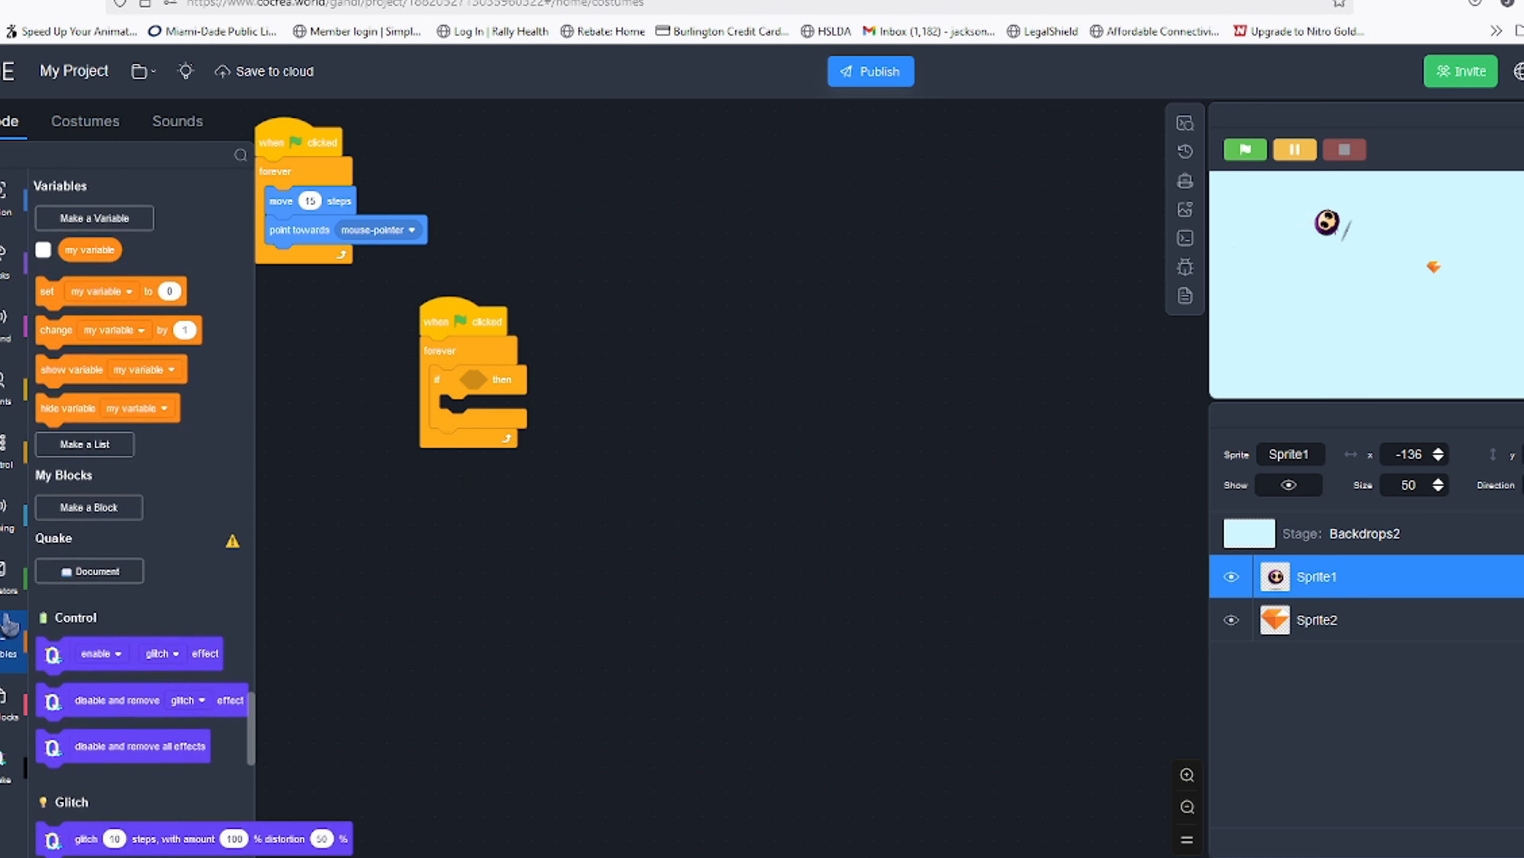
left_click(8, 577)
left_click(7, 516)
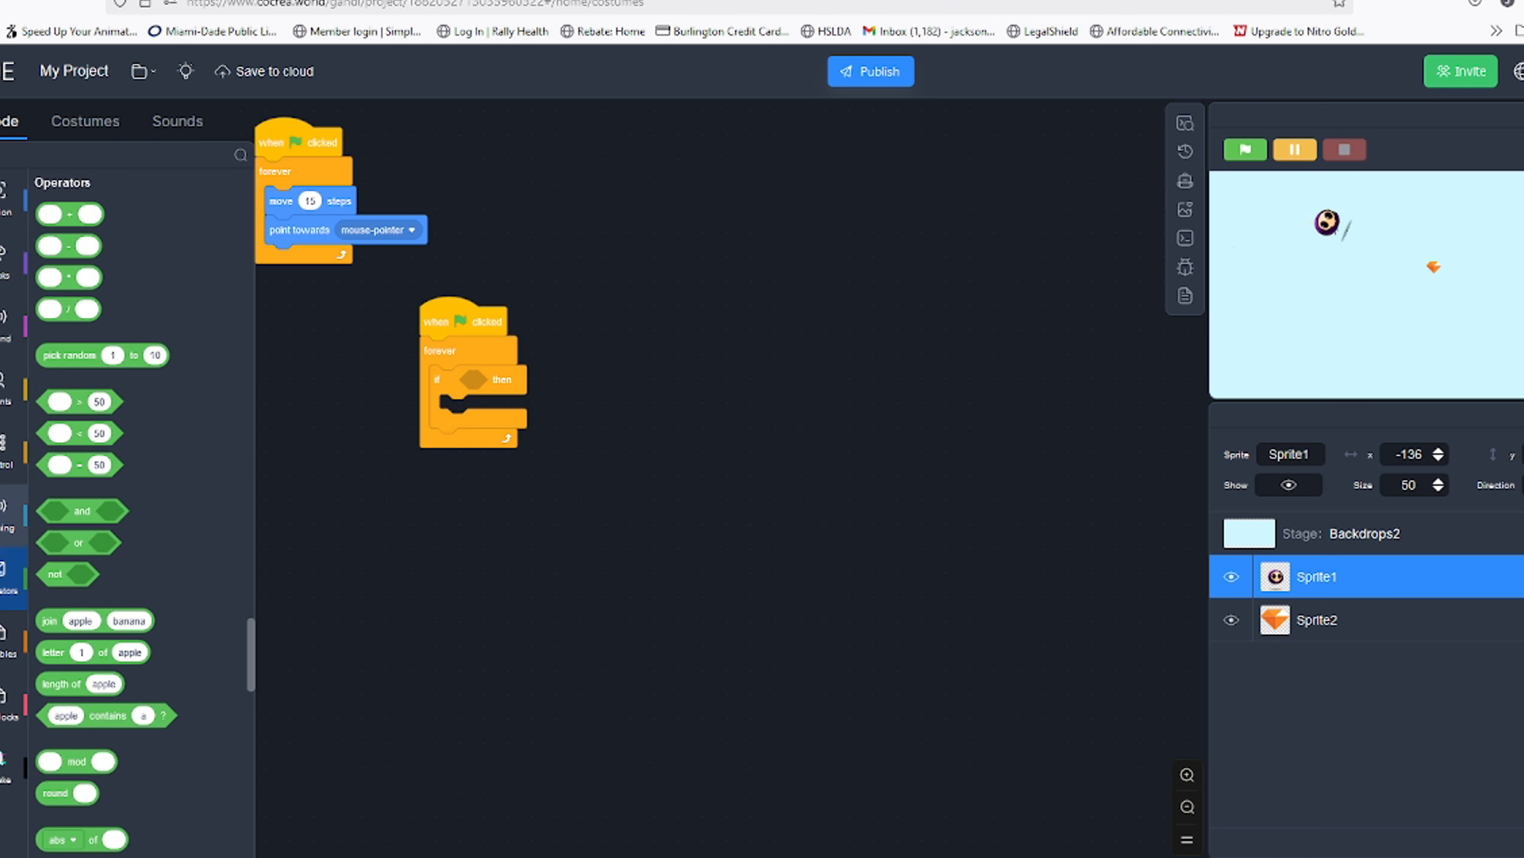
Rename Sprite2 to gem and Sprite1 to player
left_click(1317, 619)
left_click(1290, 454)
type("gem")
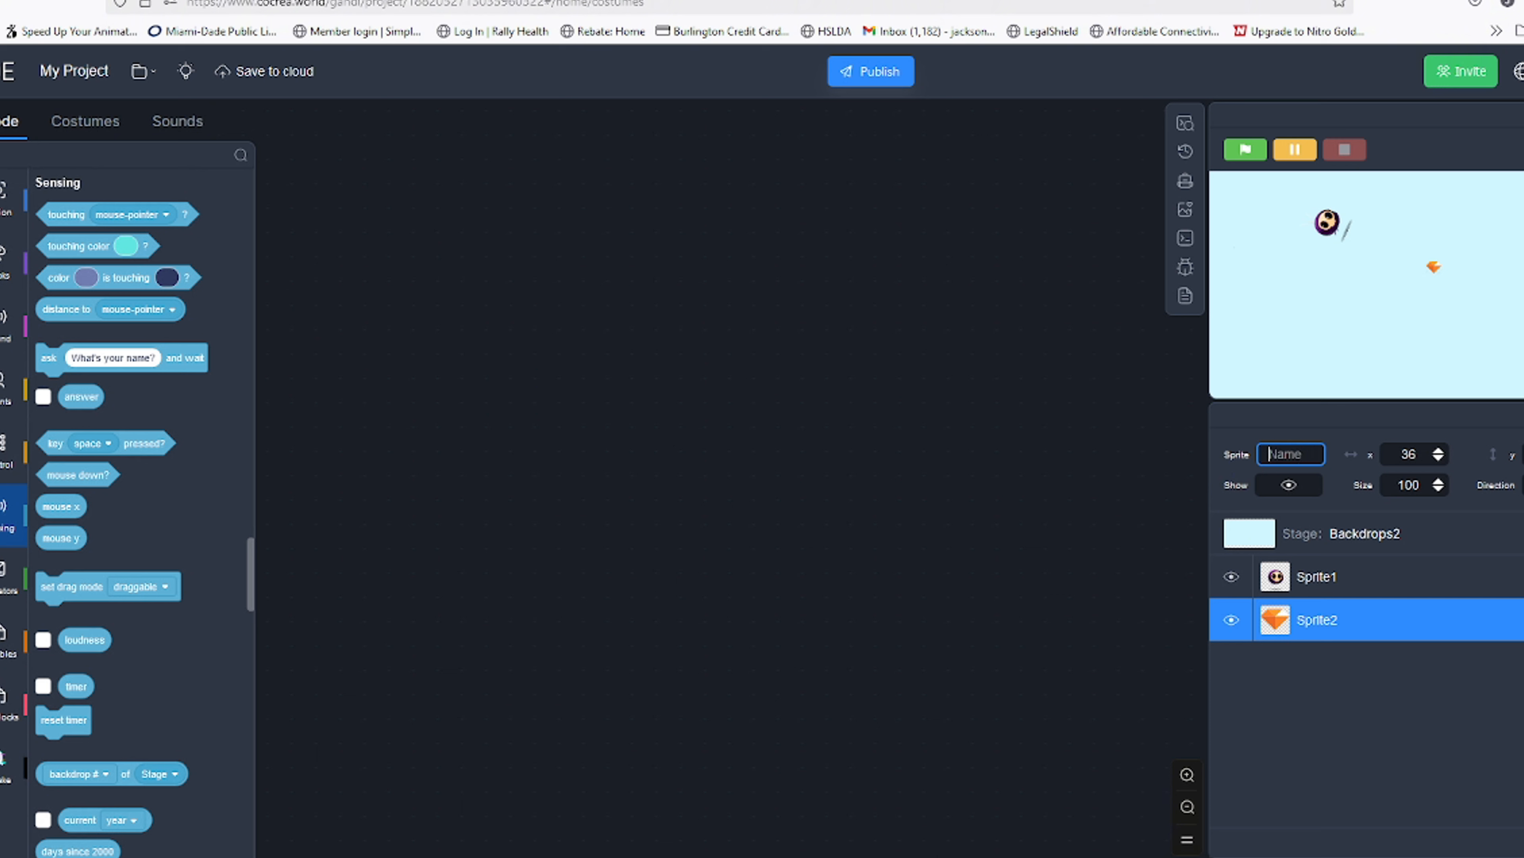
left_click(1381, 575)
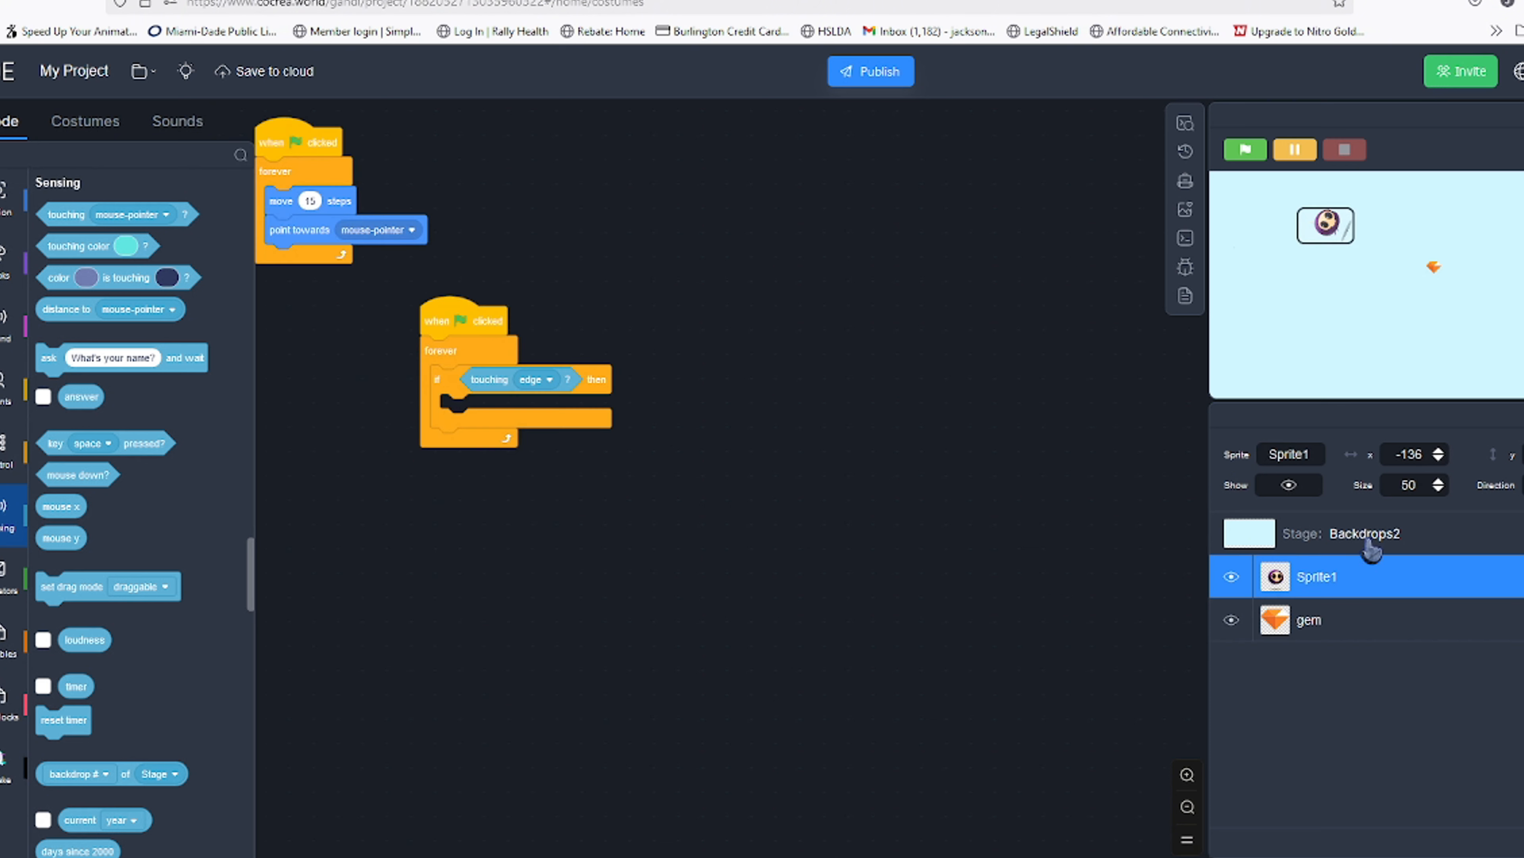
key("BackSpace")
key("BackSpace")
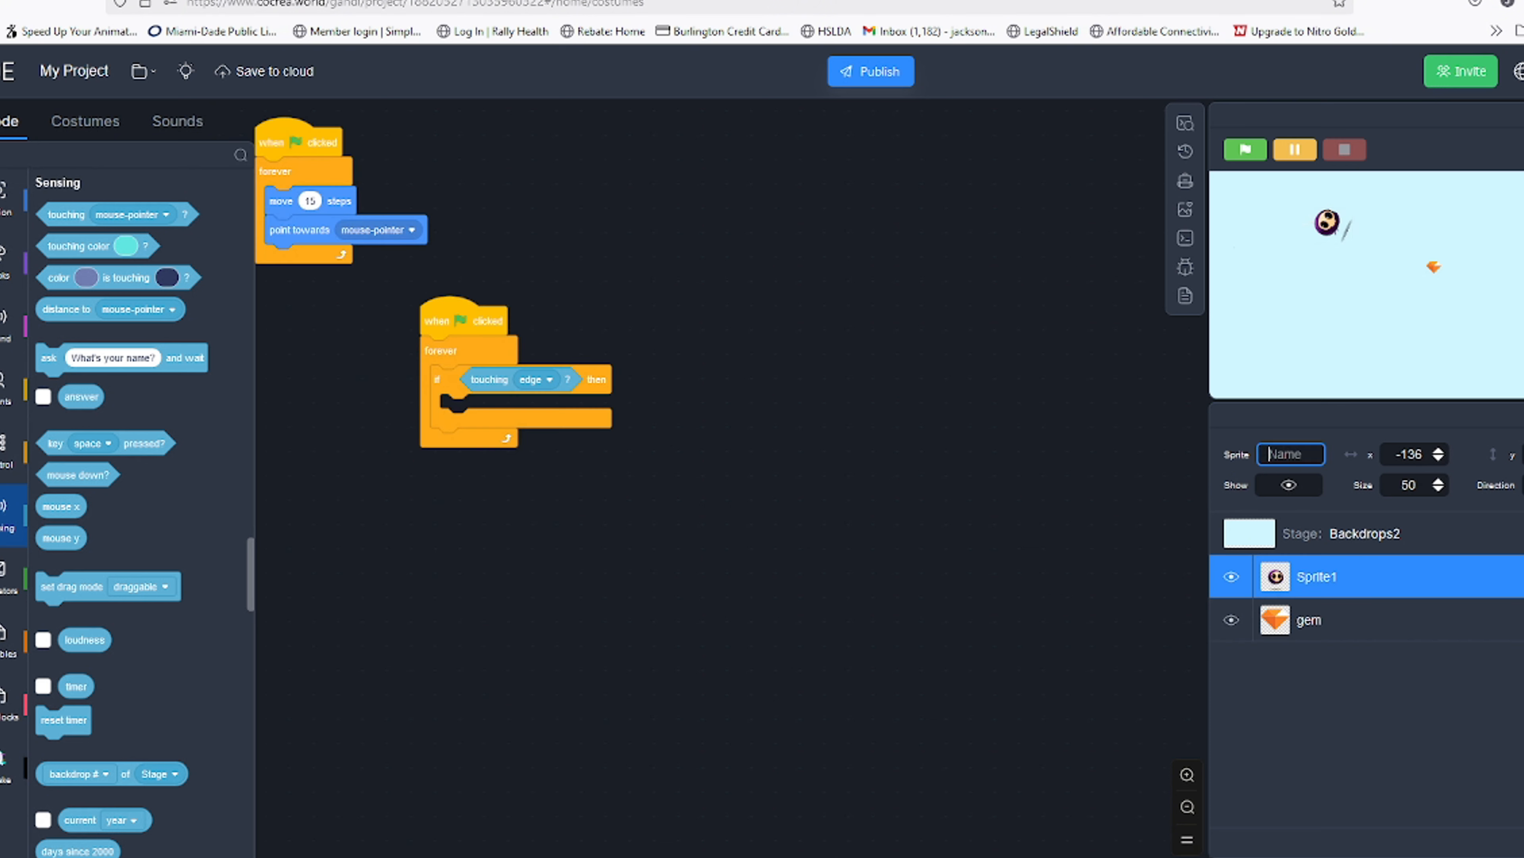
type("player")
Set the if block's touching condition to gem
left_click(541, 379)
left_click(510, 462)
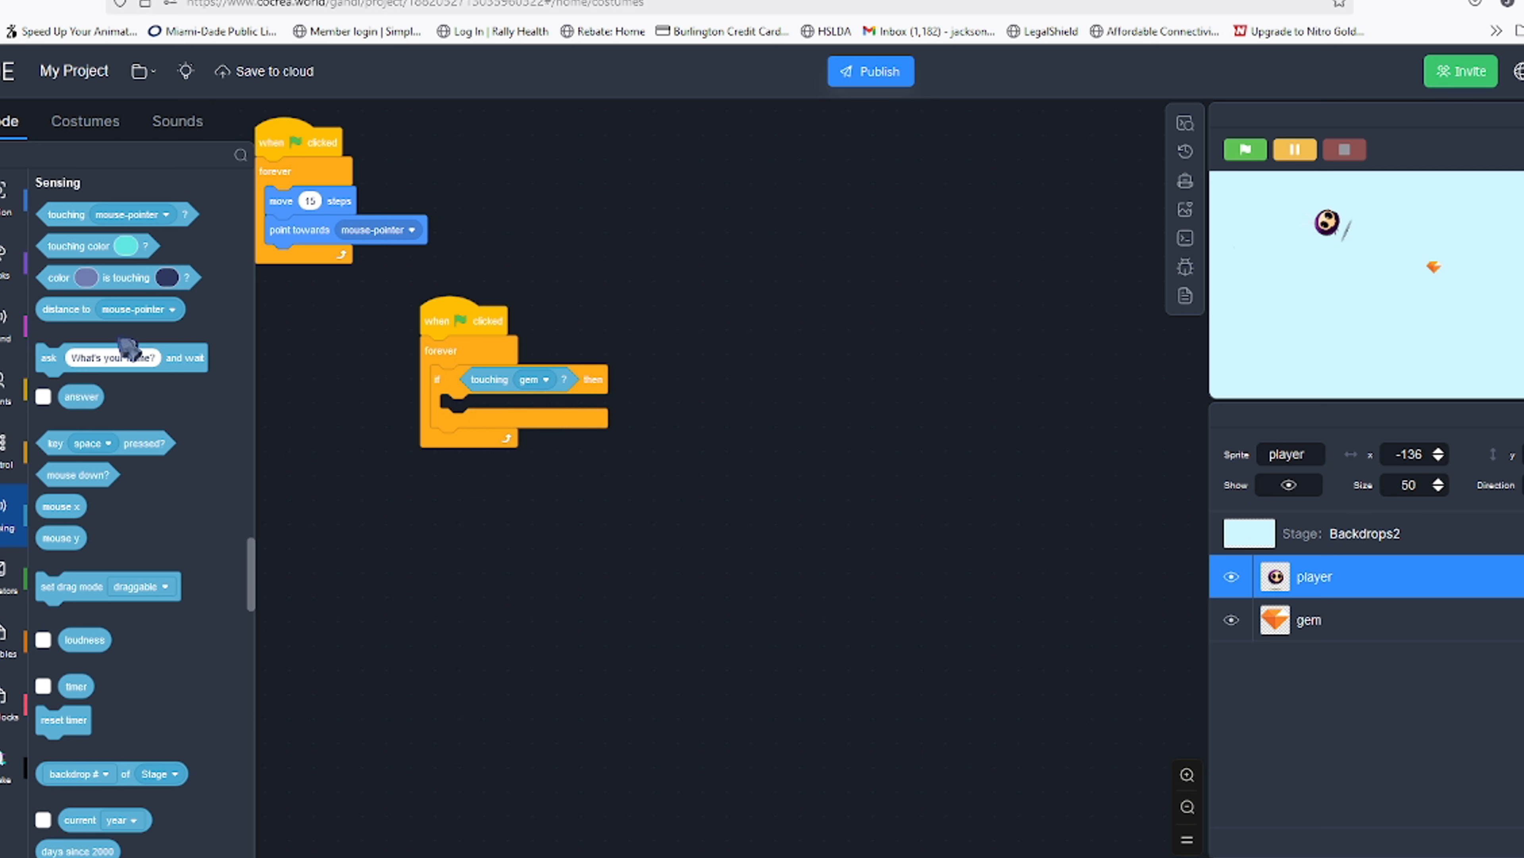
left_click(7, 324)
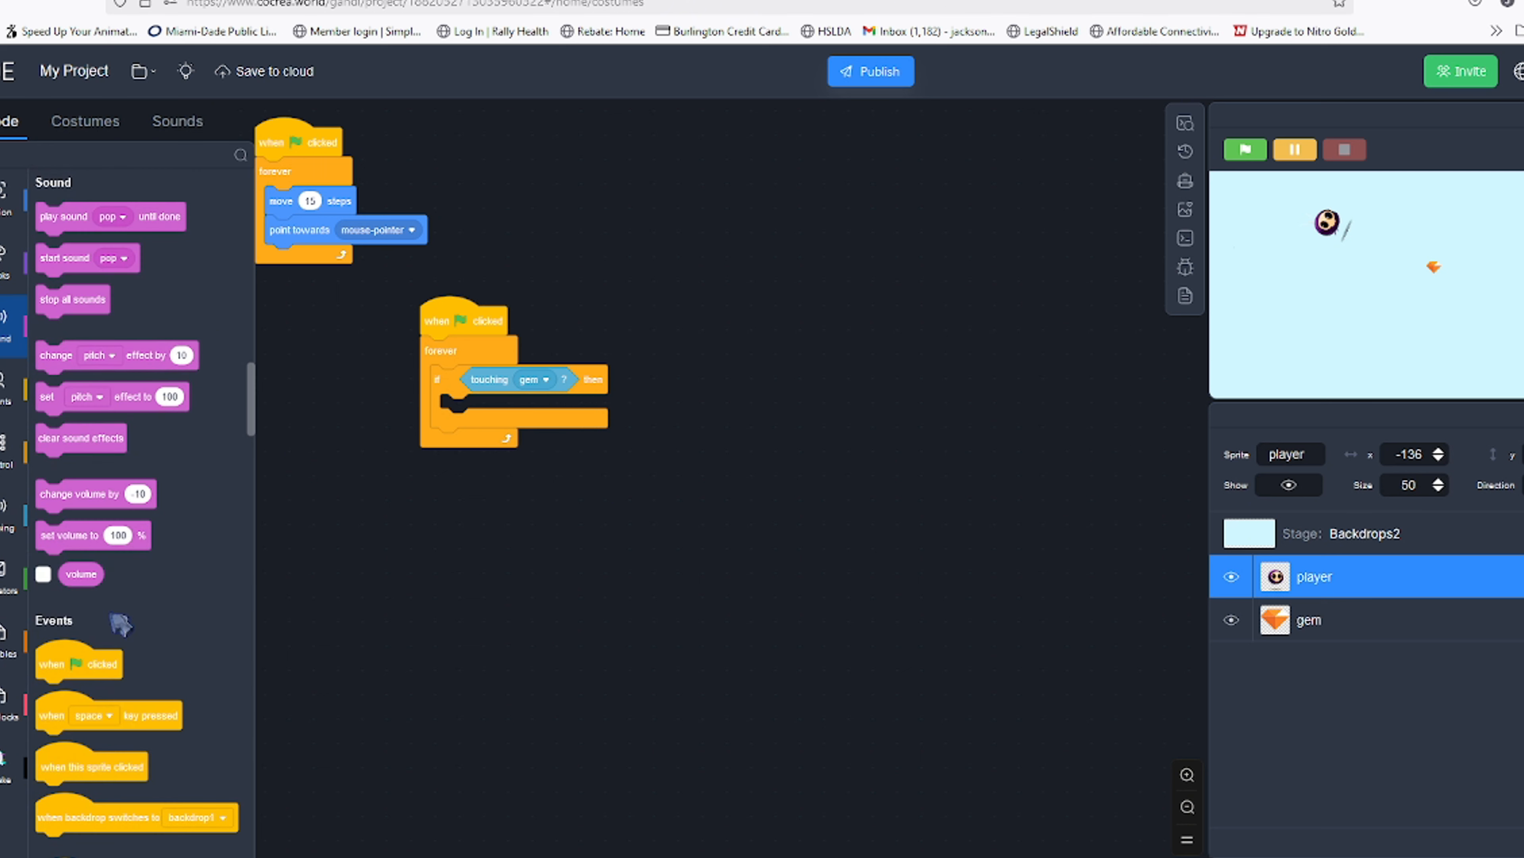
scroll(123, 626, "down", 4)
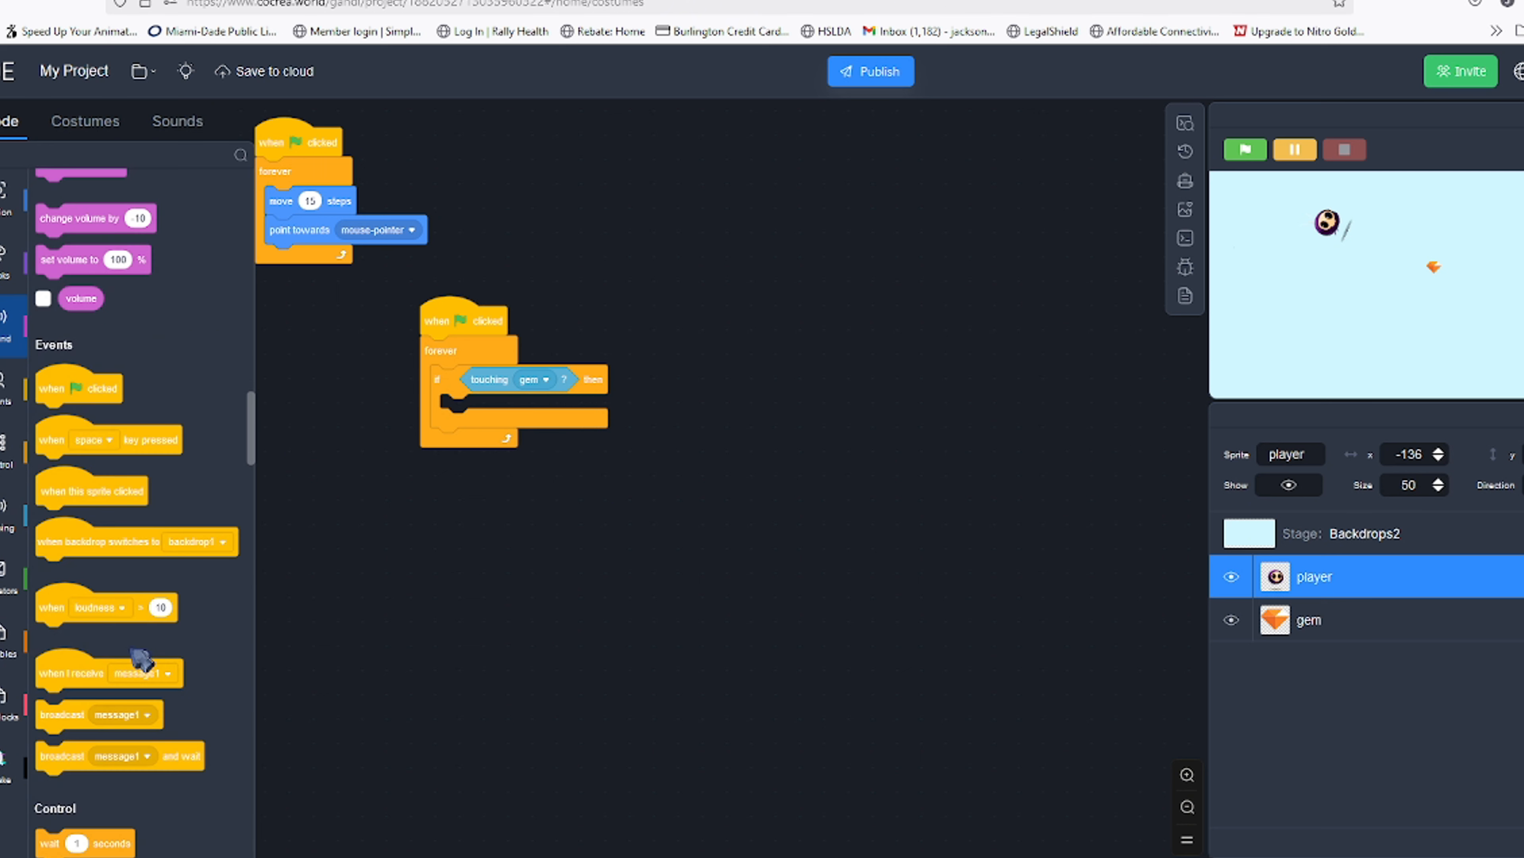